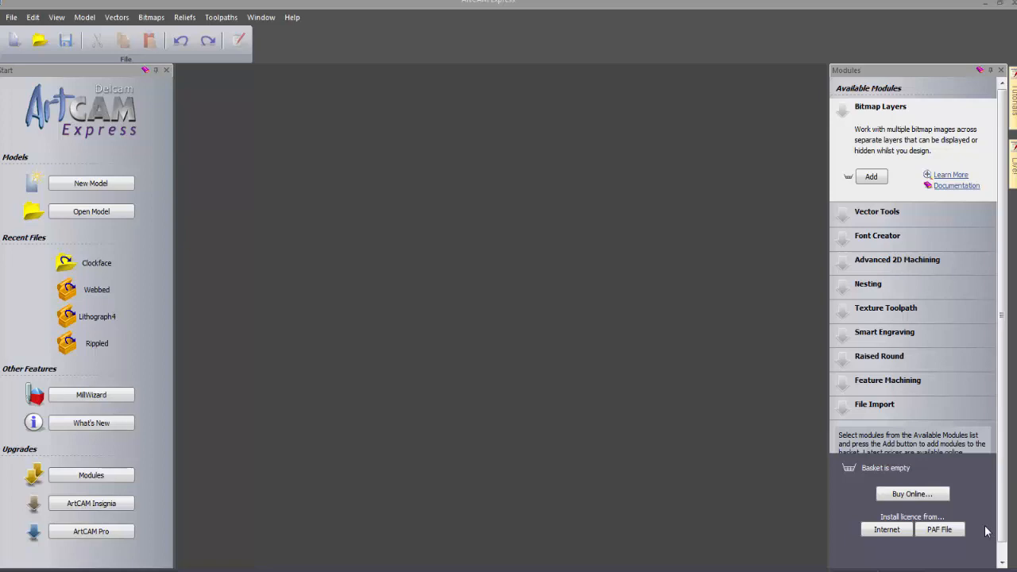
Create a new 300 × 300 mm model, 10 mm thick, and draw a 140 mm radius circle centred at X 150, Y -150
left_click(133, 184)
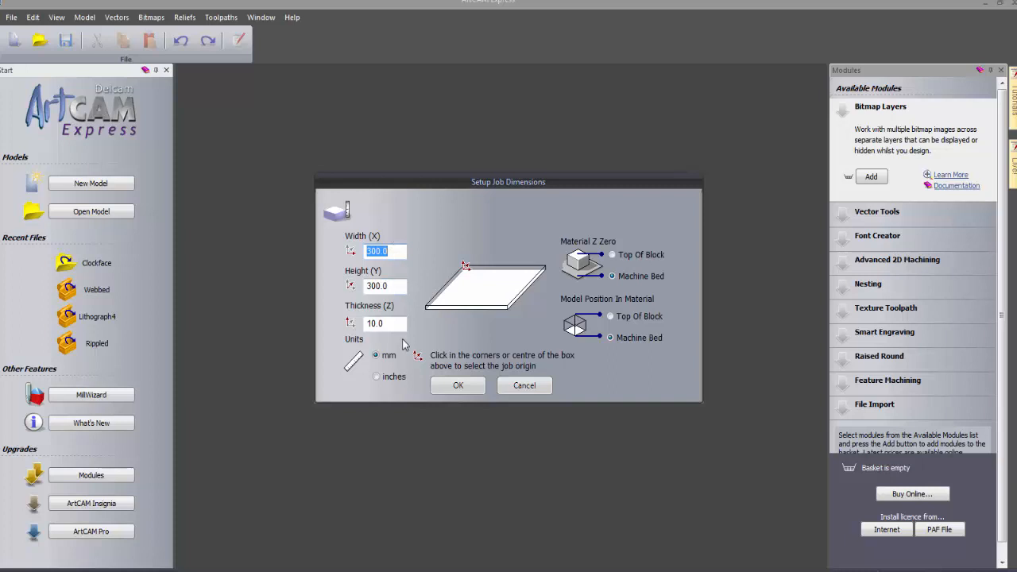
left_click(458, 385)
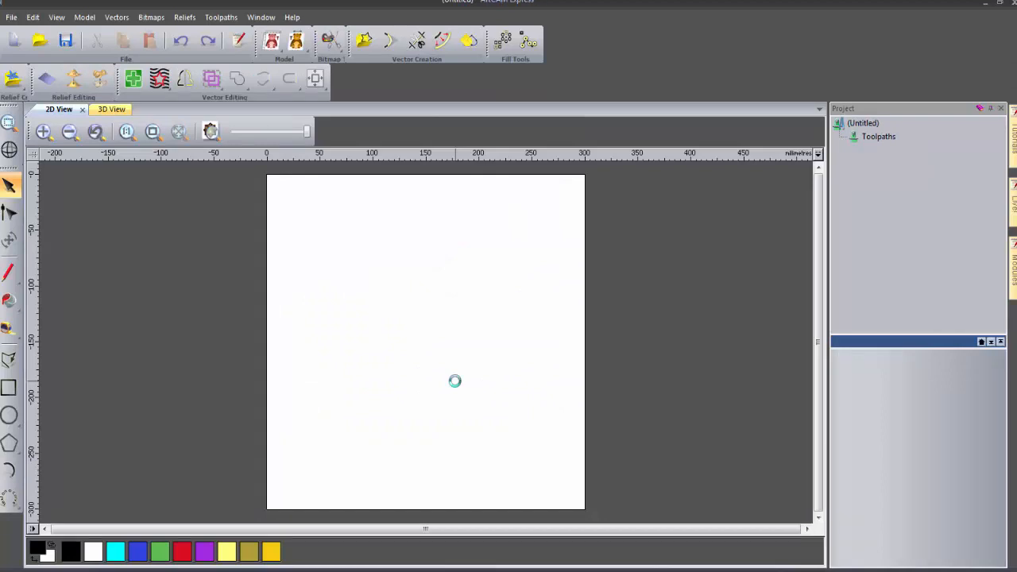
left_click(9, 414)
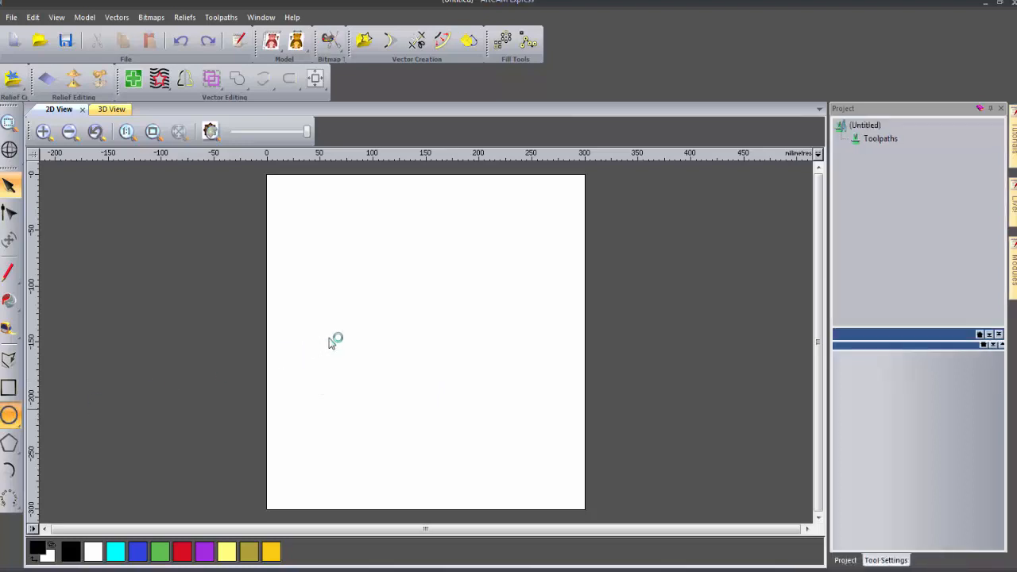
left_click_drag(419, 347, 561, 402)
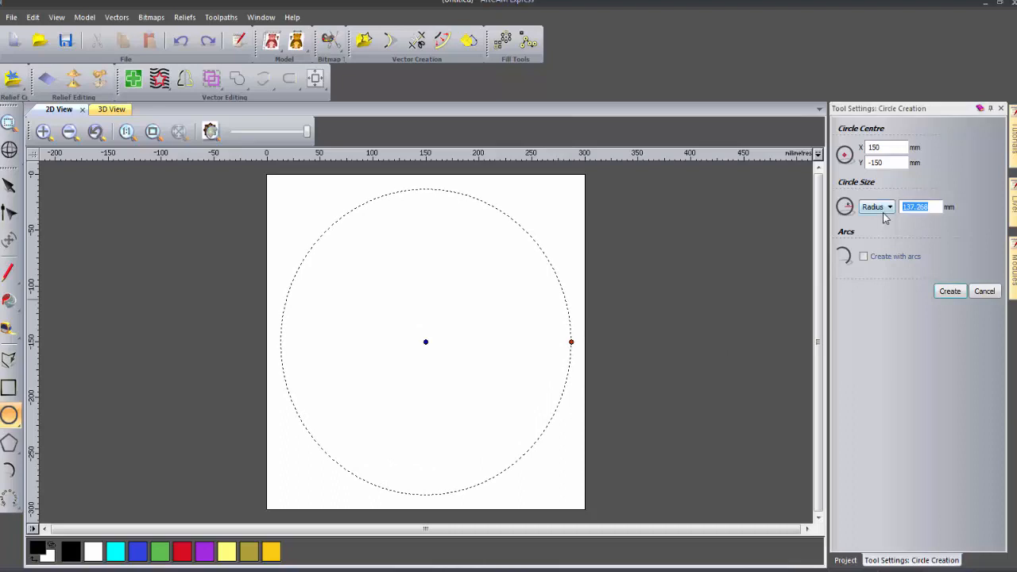
type("140")
key("Return")
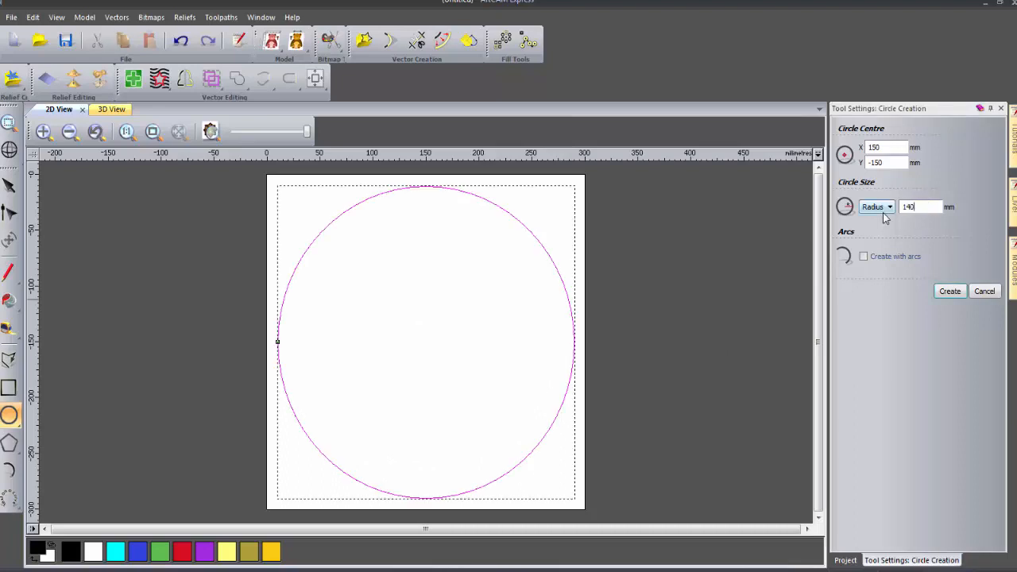
Draw a 300 × 300 mm rectangle along the outer edges of the model
left_click(9, 387)
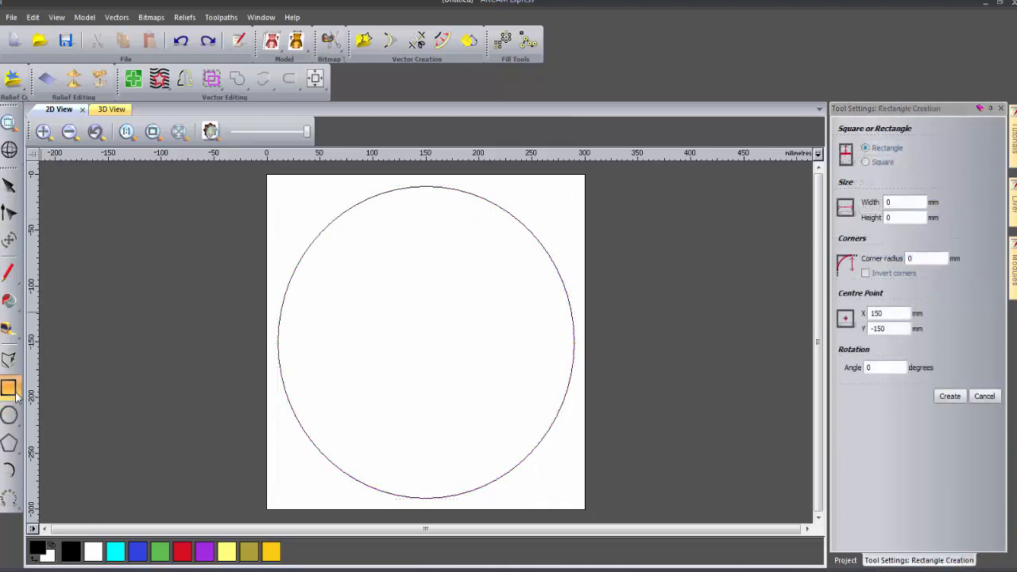
mouse_move(264, 176)
left_mouse_down()
mouse_move(416, 316)
mouse_move(538, 476)
mouse_move(587, 508)
left_mouse_up()
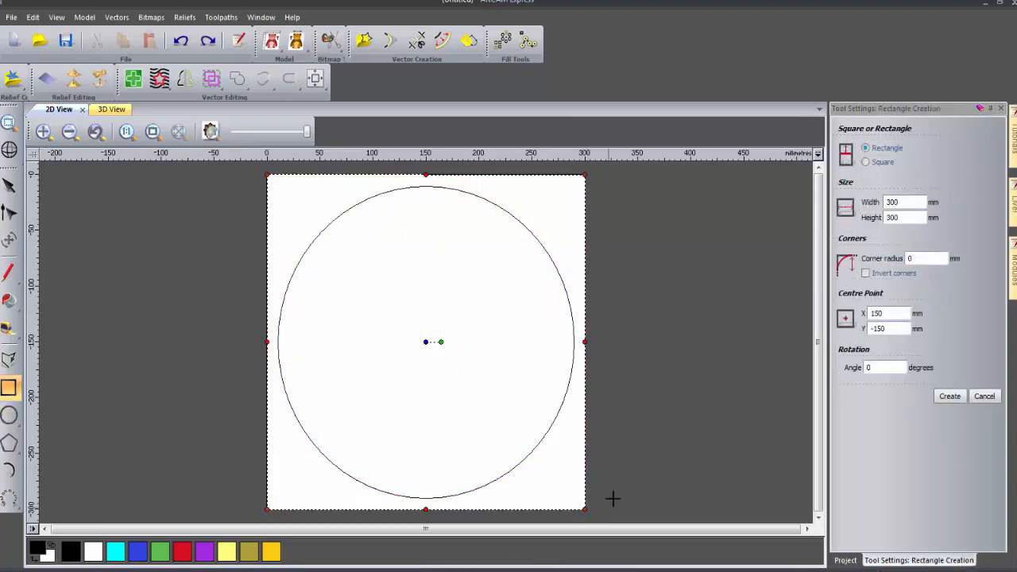
key("Return")
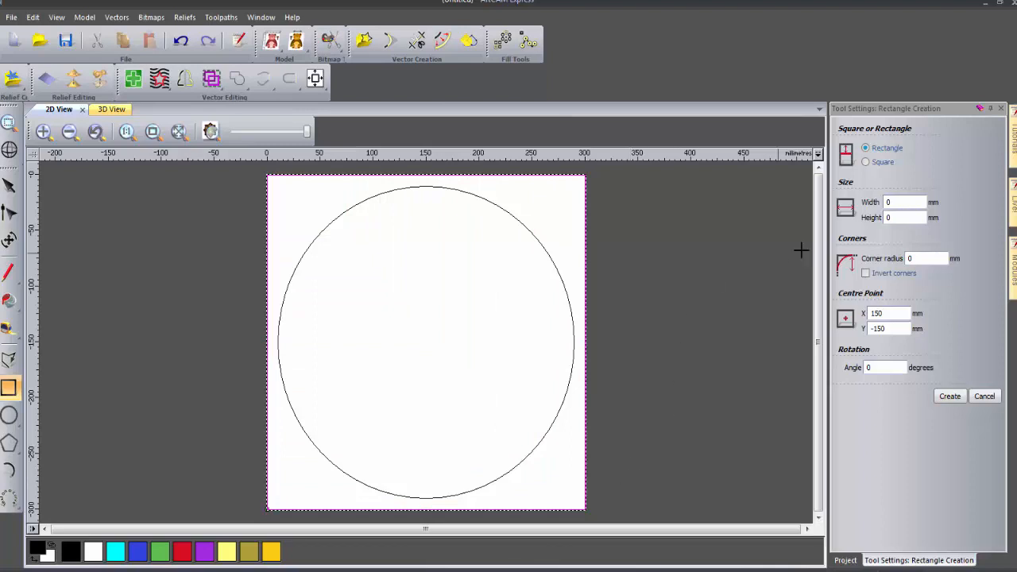
left_click(8, 185)
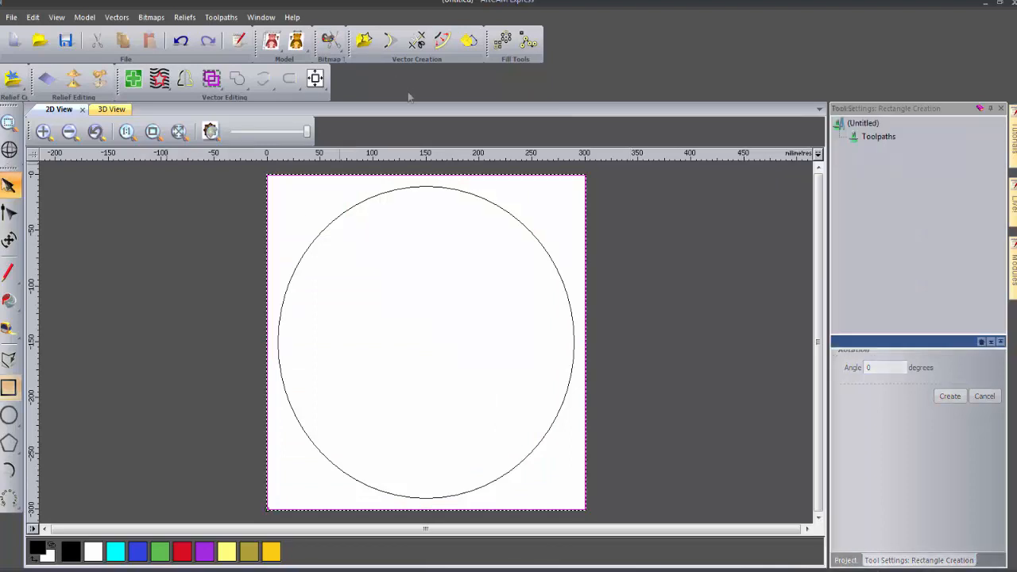
Offset the rectangle inwards by 10 mm, keeping the original vector
left_click(441, 45)
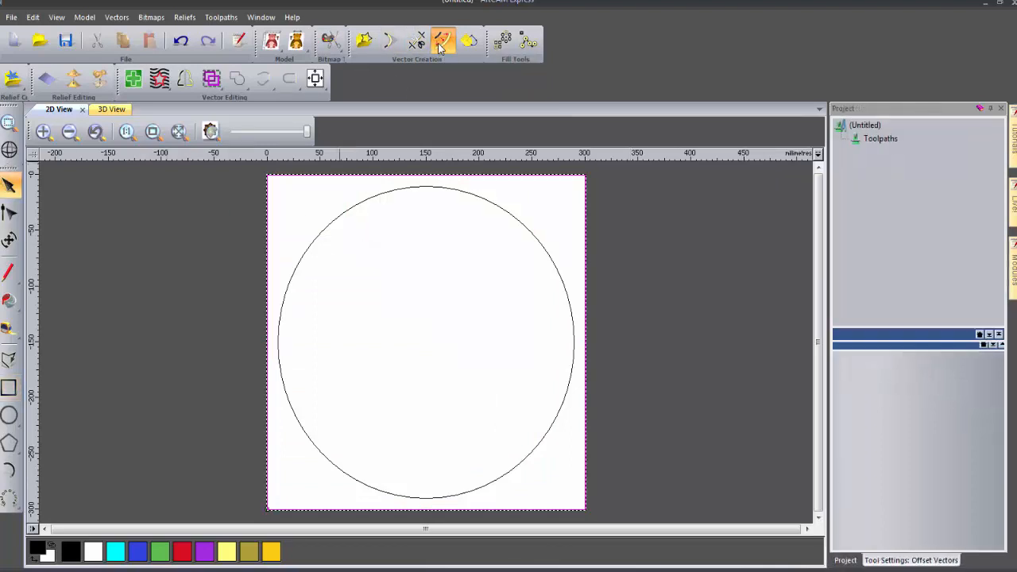
left_click(897, 147)
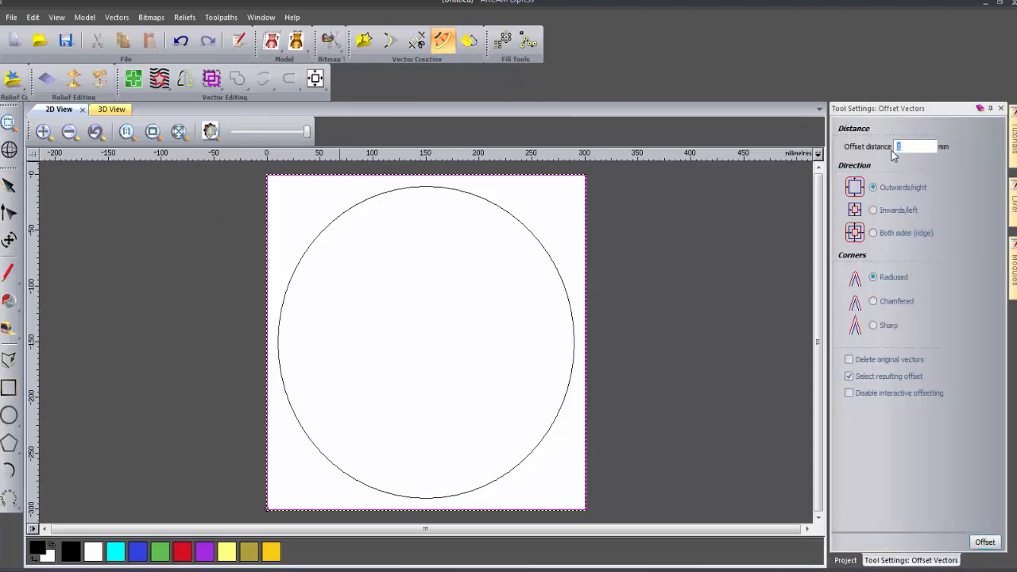
type("0")
left_click(985, 542)
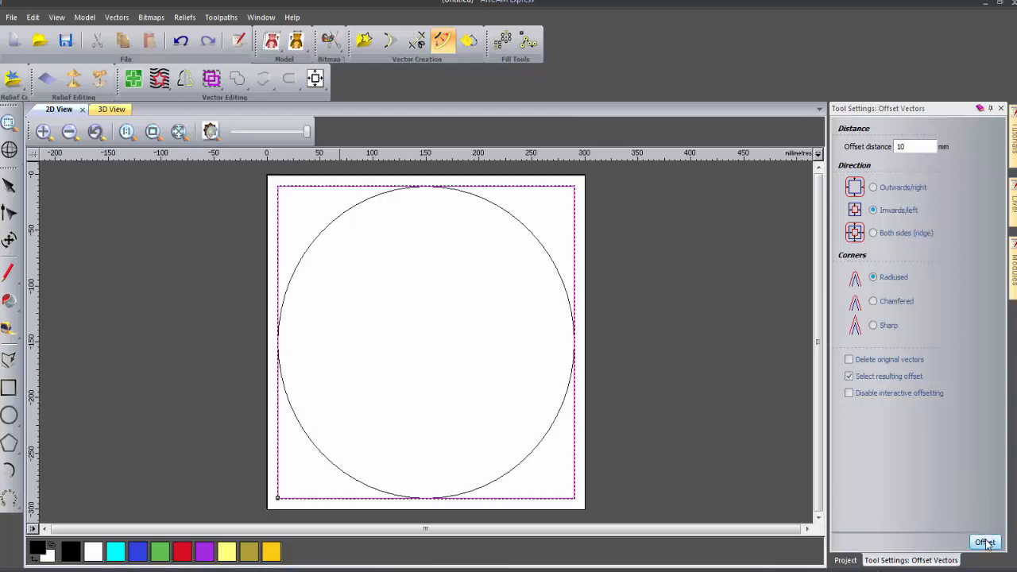
Offset the circle outwards by 5 mm and clear the selection
left_click(558, 271)
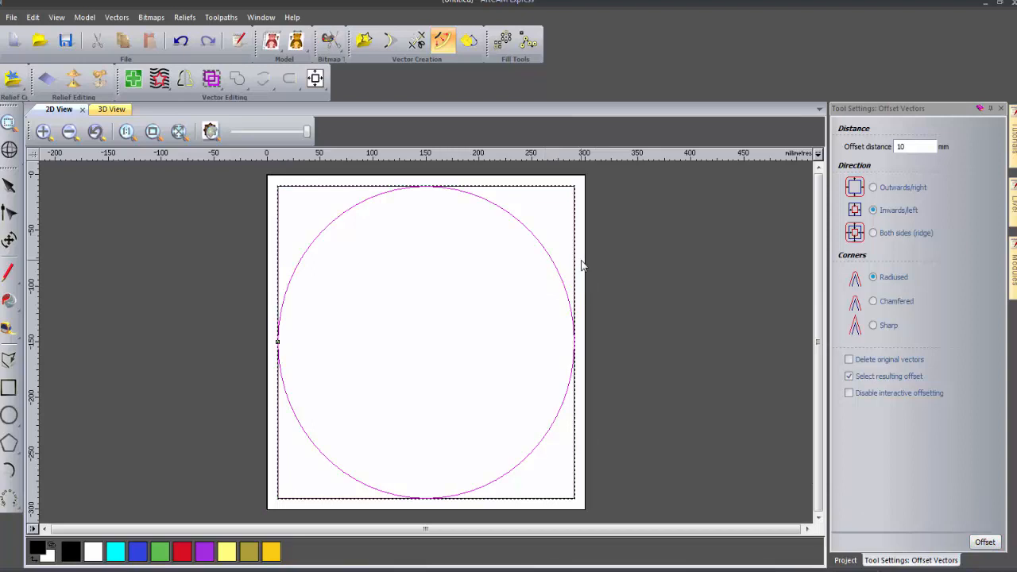
left_click(873, 187)
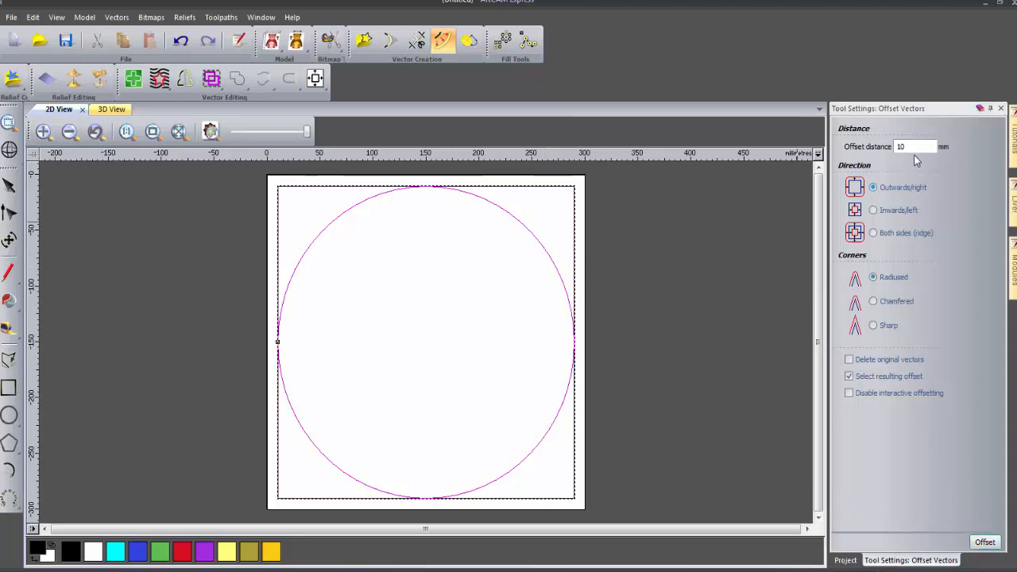
left_click_drag(911, 148, 873, 153)
type("5")
left_click(984, 542)
left_click(640, 362)
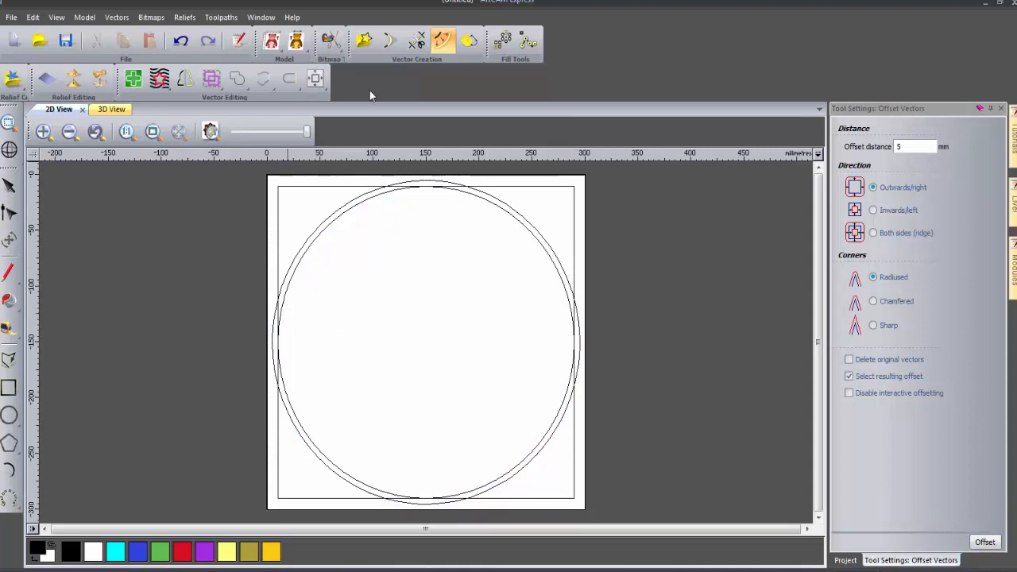
Trim the overlapping parts of the outer circle and the inner square on all four sides, leaving four separate corner shapes
left_click(418, 42)
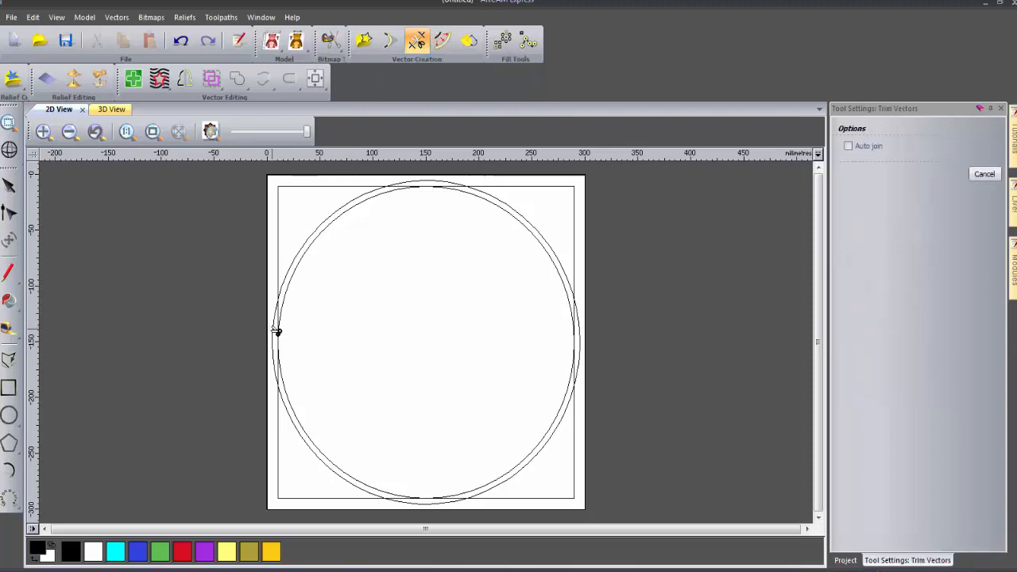
left_click(437, 500)
left_click(581, 366)
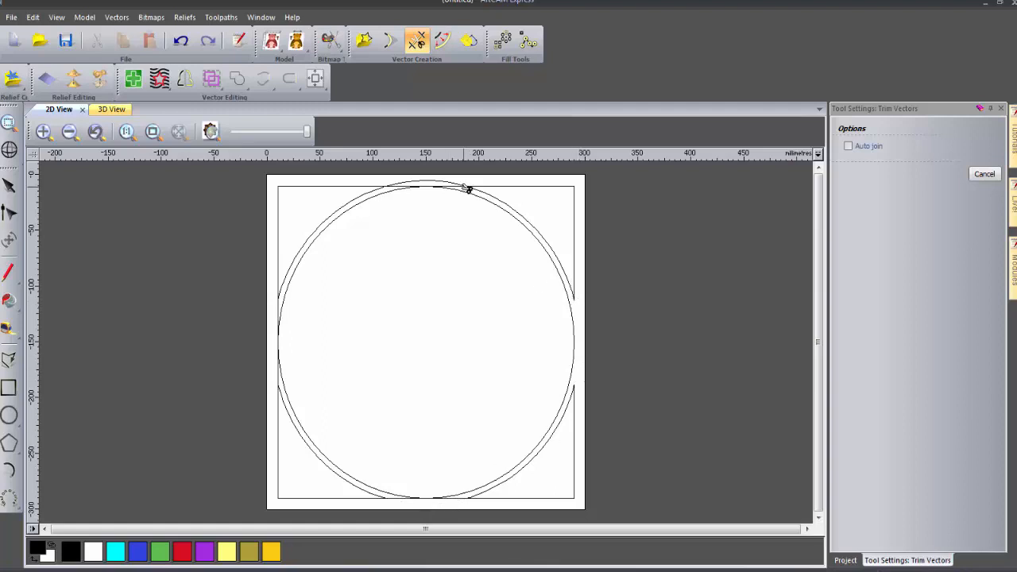
left_click(461, 187)
left_click(463, 190)
left_click(279, 312)
left_click(397, 500)
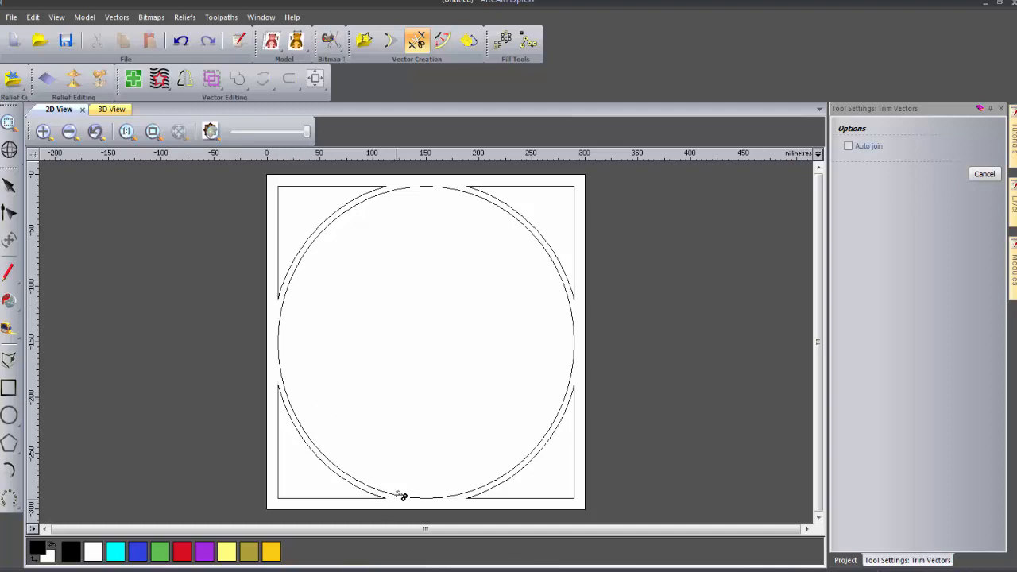
left_click(180, 42)
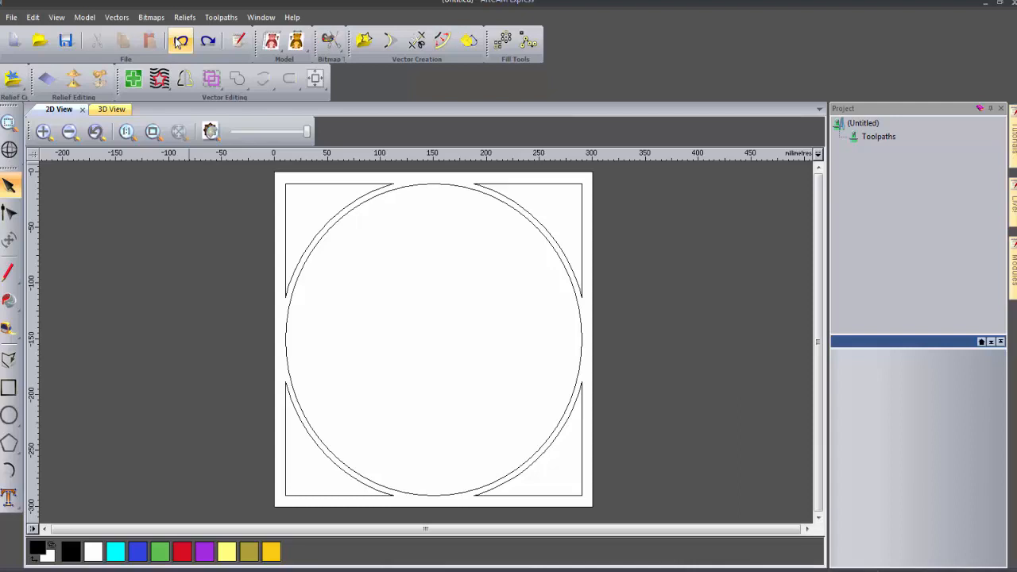
Draw a smaller circle of about 108 mm radius inside the large circle, centred on the middle of the model
left_click(10, 416)
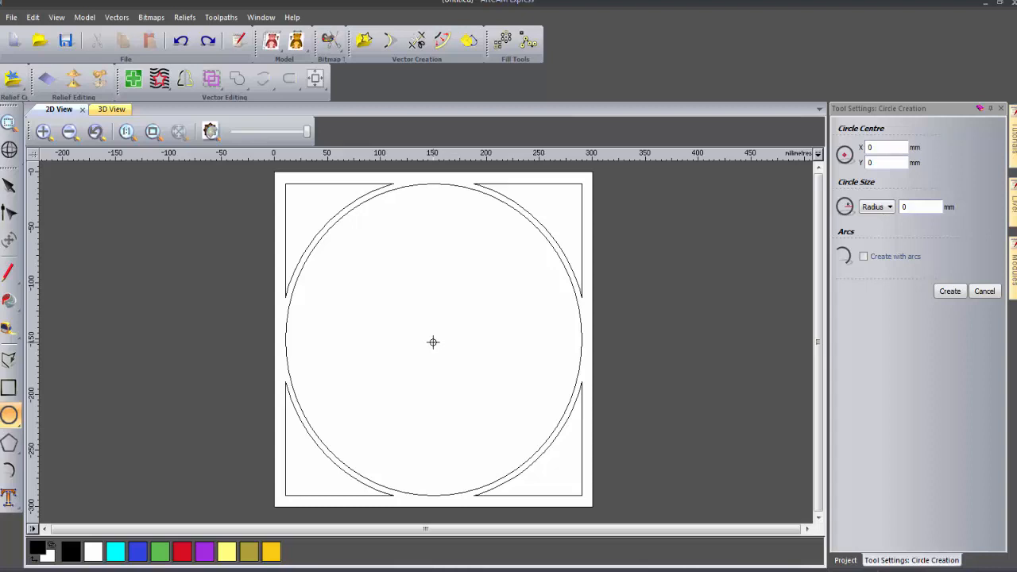
left_click(434, 342)
left_click_drag(434, 342, 538, 388)
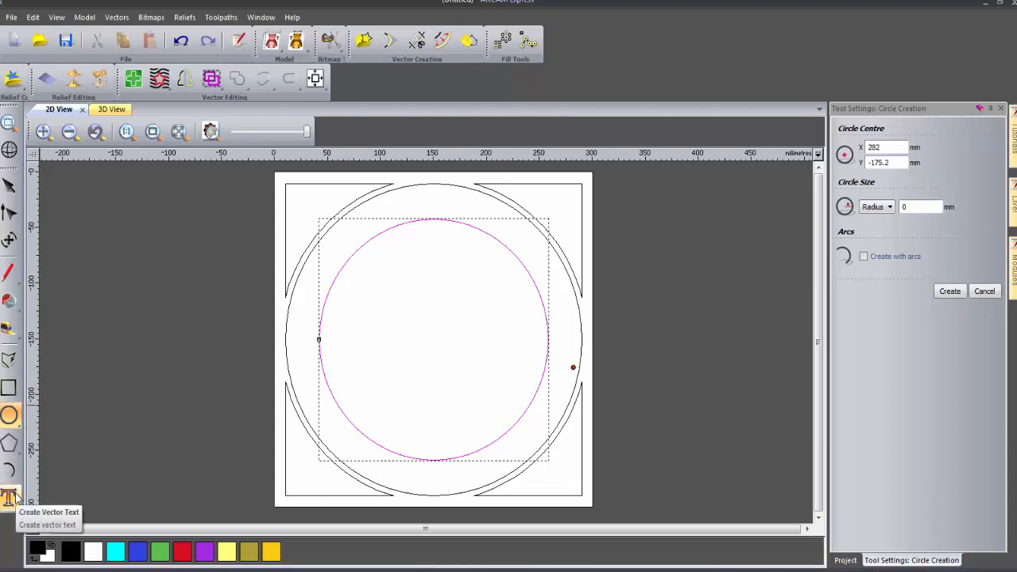
Create one line of vector text with the Roman numerals I to XII separated by spaces, and centre it across the model's upper edge
left_click(10, 498)
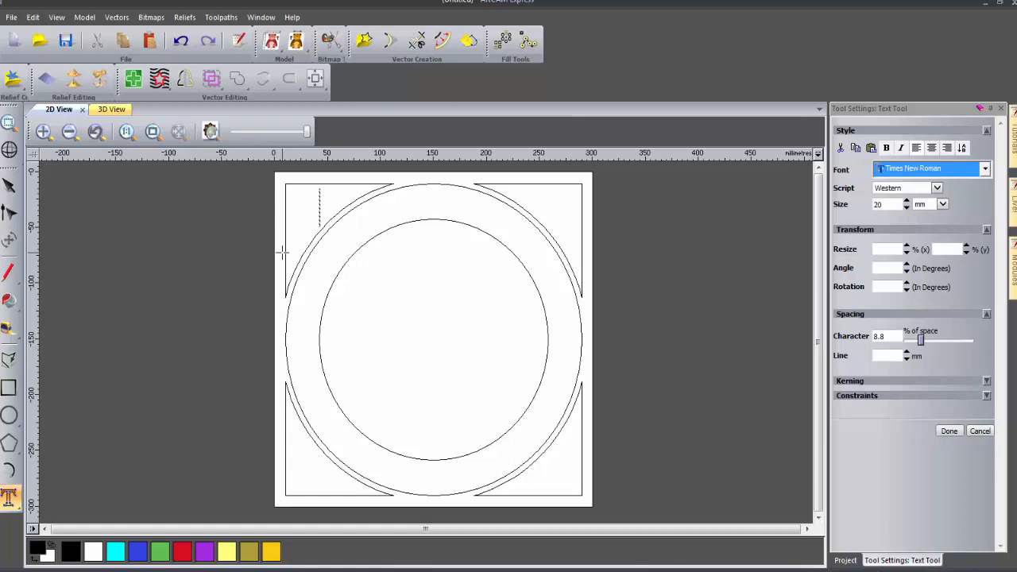
type("I II")
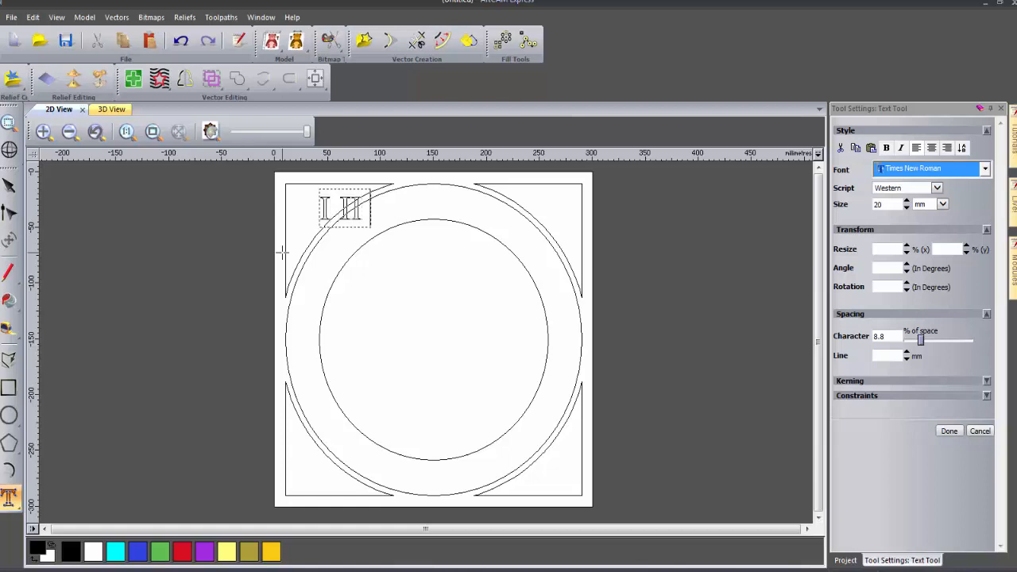
type(" III")
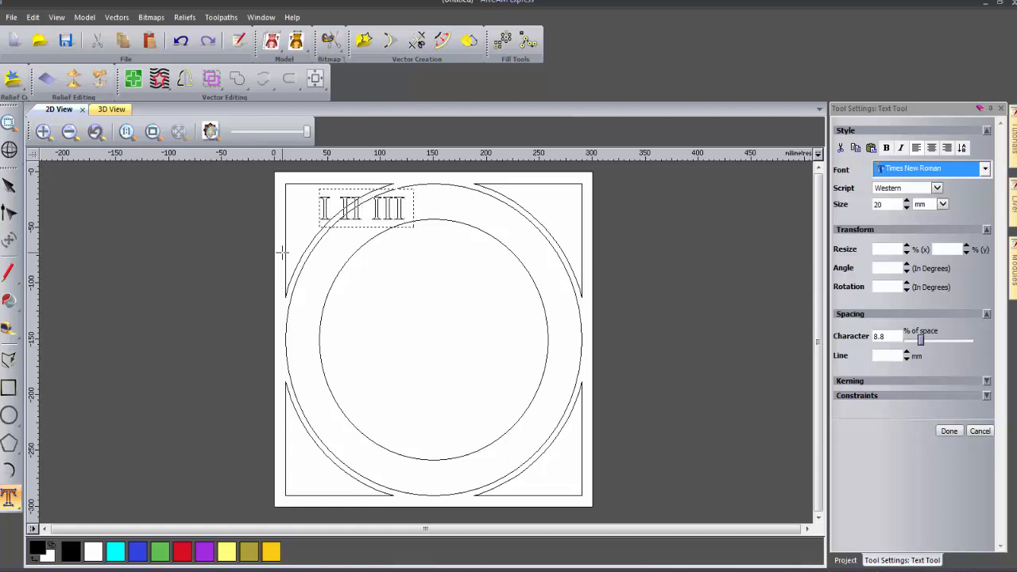
type(" IV V VI V")
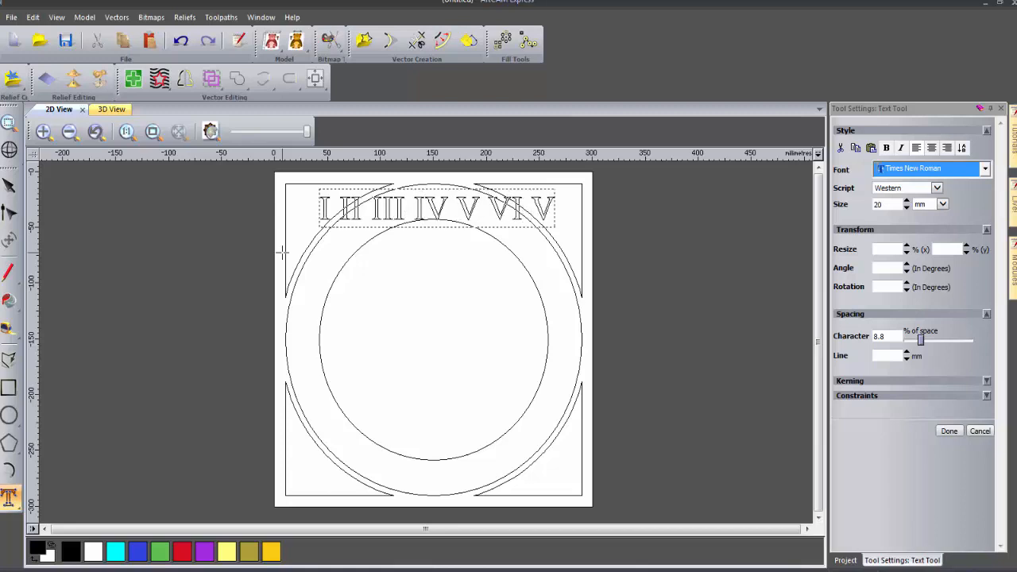
type("II VIII")
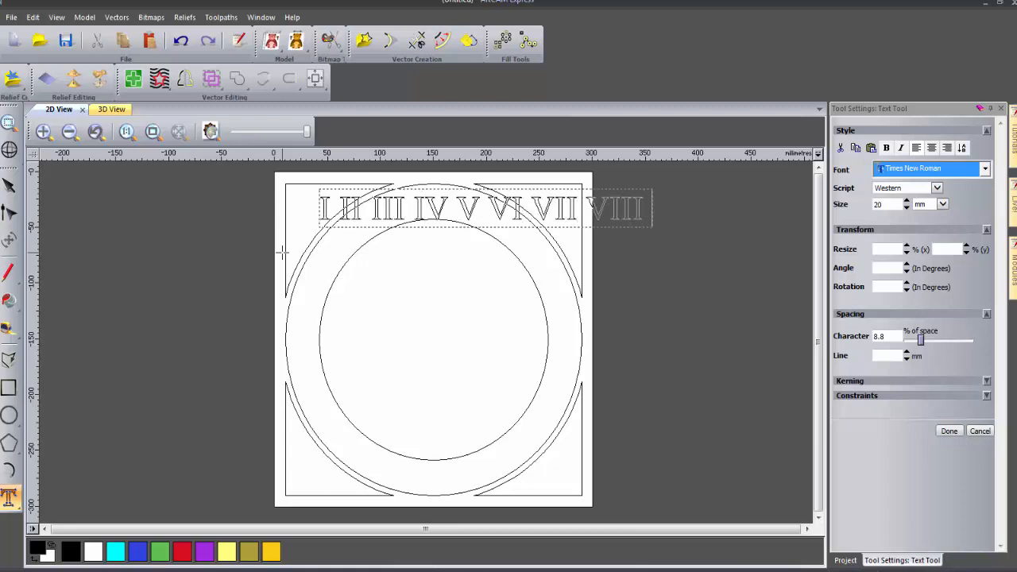
type(" IX X XI")
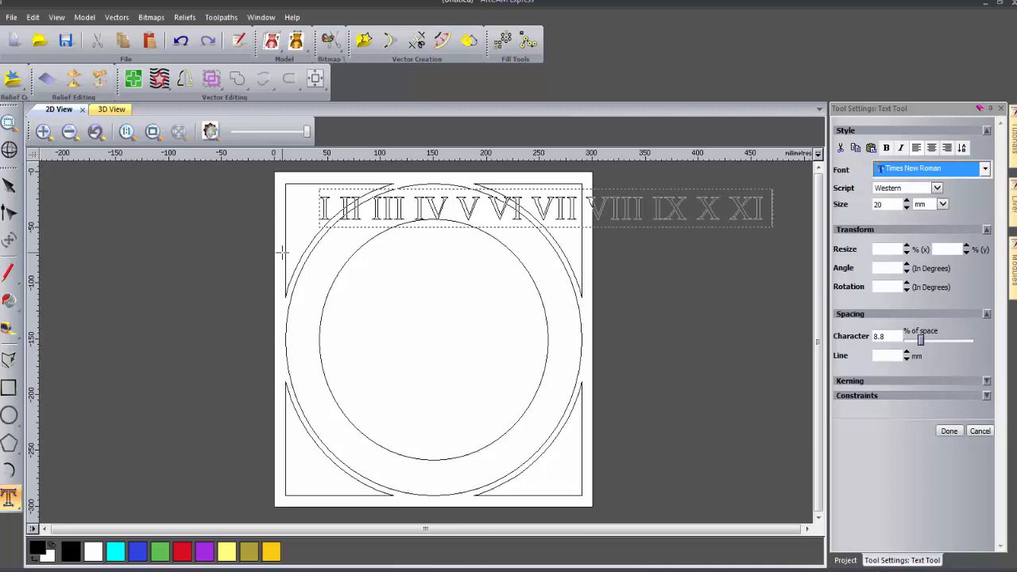
type(" XII")
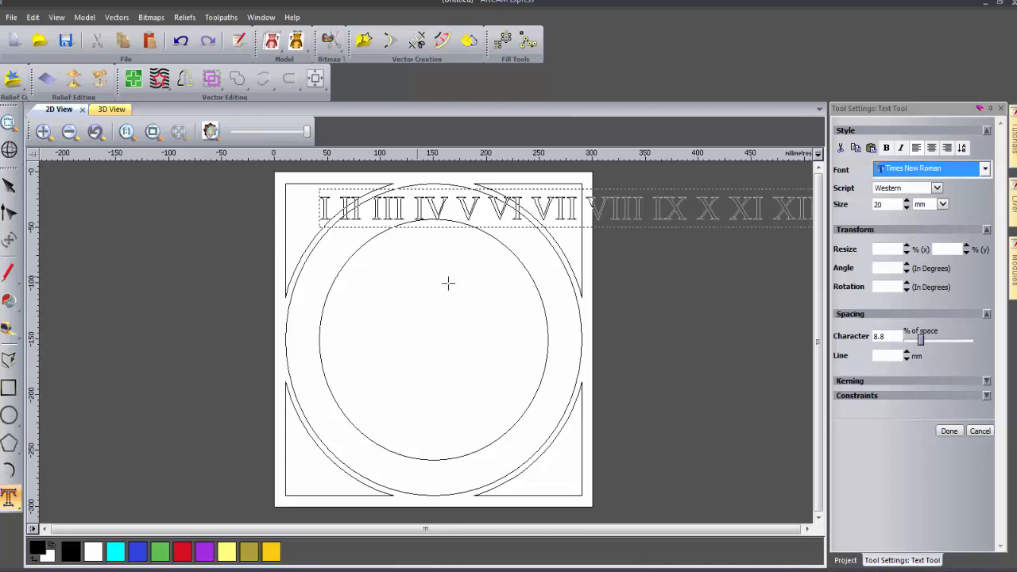
left_click(949, 431)
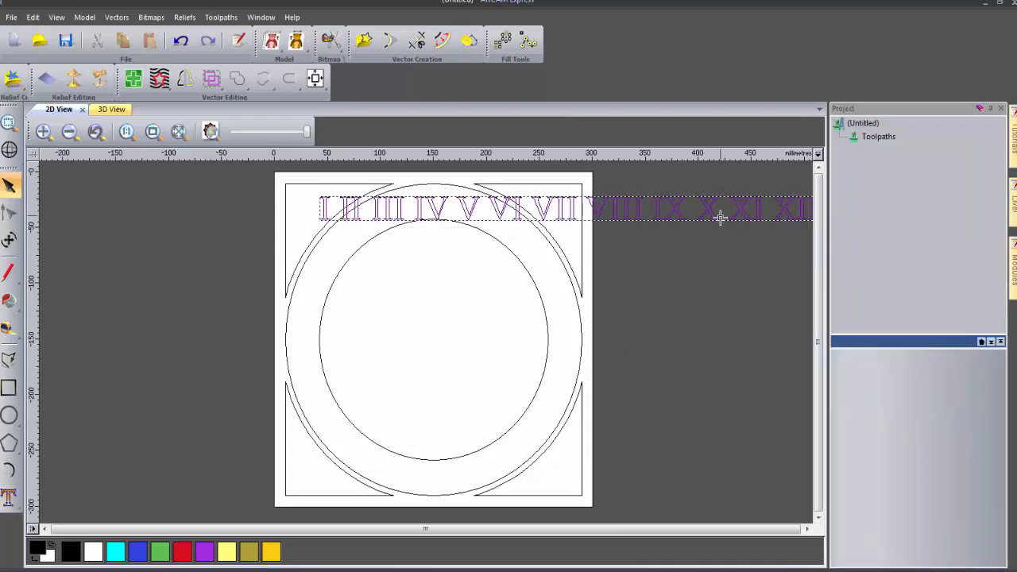
left_click_drag(722, 218, 588, 195)
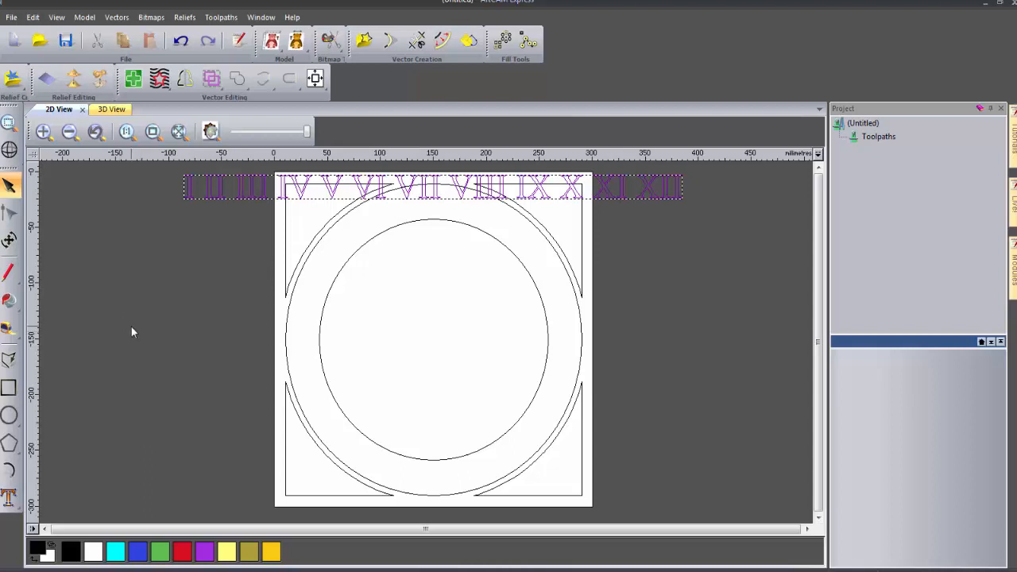
Draw a horizontal polyline about 115 mm long from the circle centre to just beyond the inner circle's right edge
left_click(9, 358)
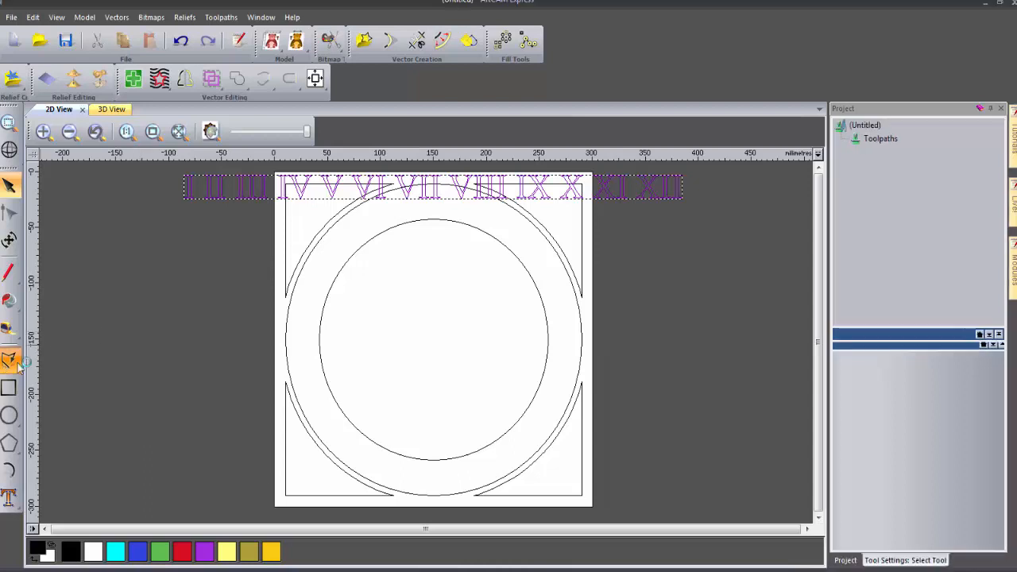
left_click(433, 342)
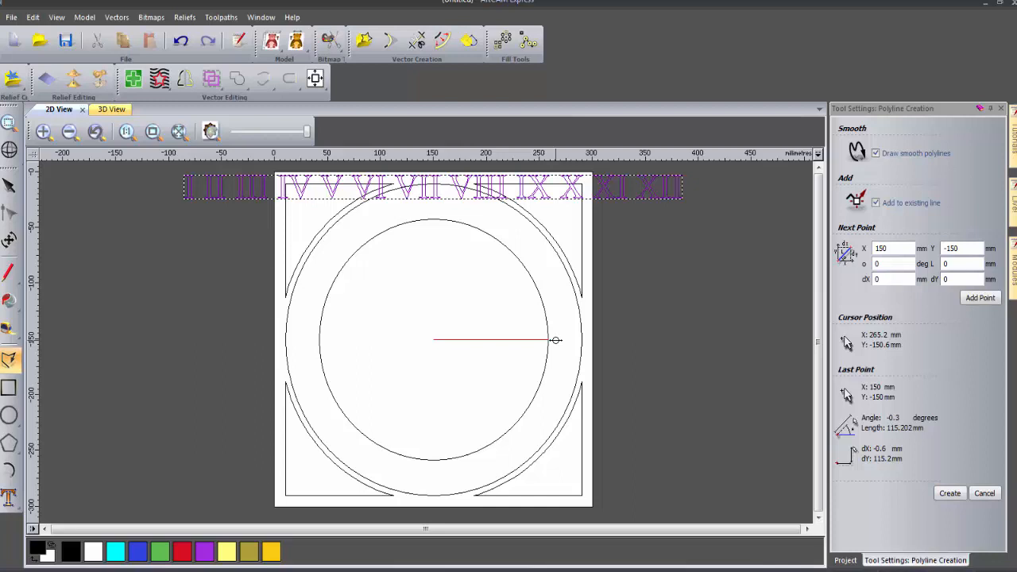
left_click(556, 340)
key("Escape")
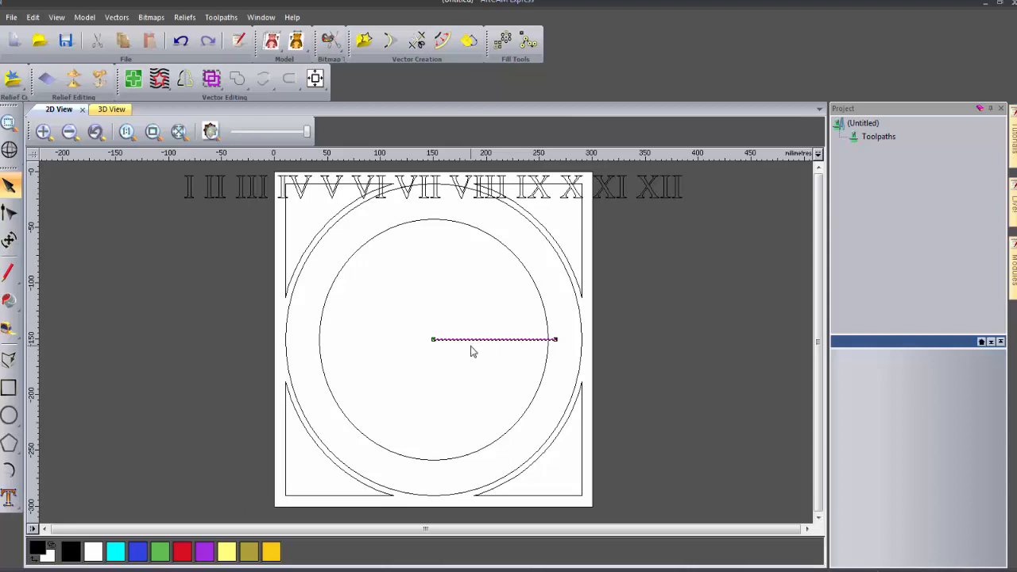
Rotate-copy the horizontal line about X 150, Y -150 mm, giving 12 objects over a total angle of 360 degrees
left_click(504, 43)
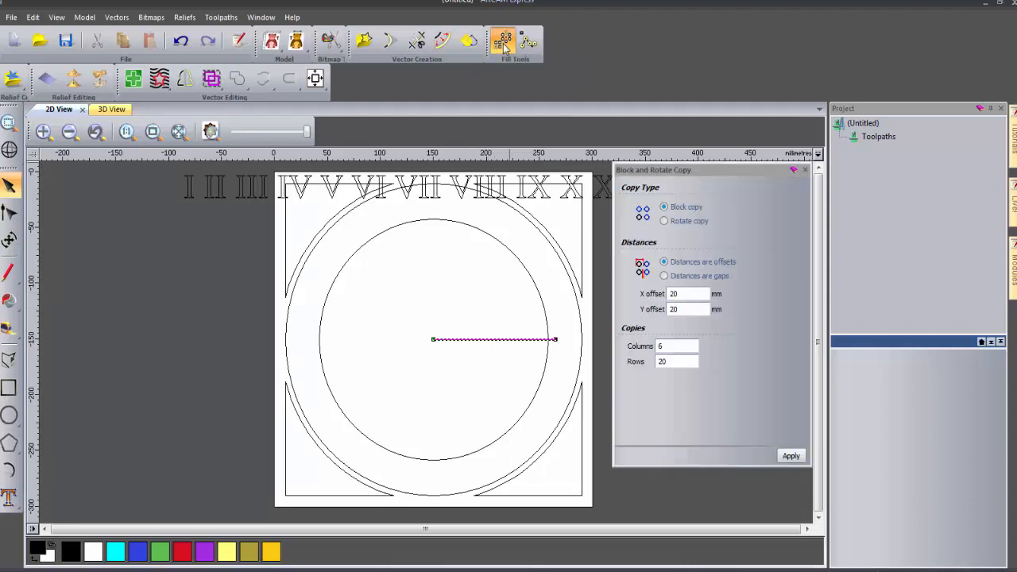
left_click(664, 221)
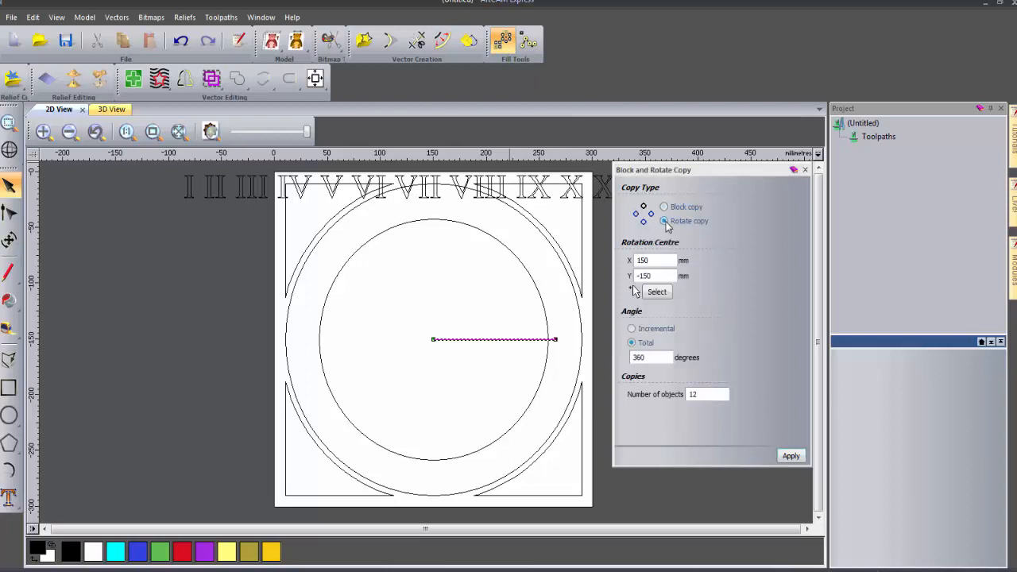
left_click(665, 276)
left_click(789, 456)
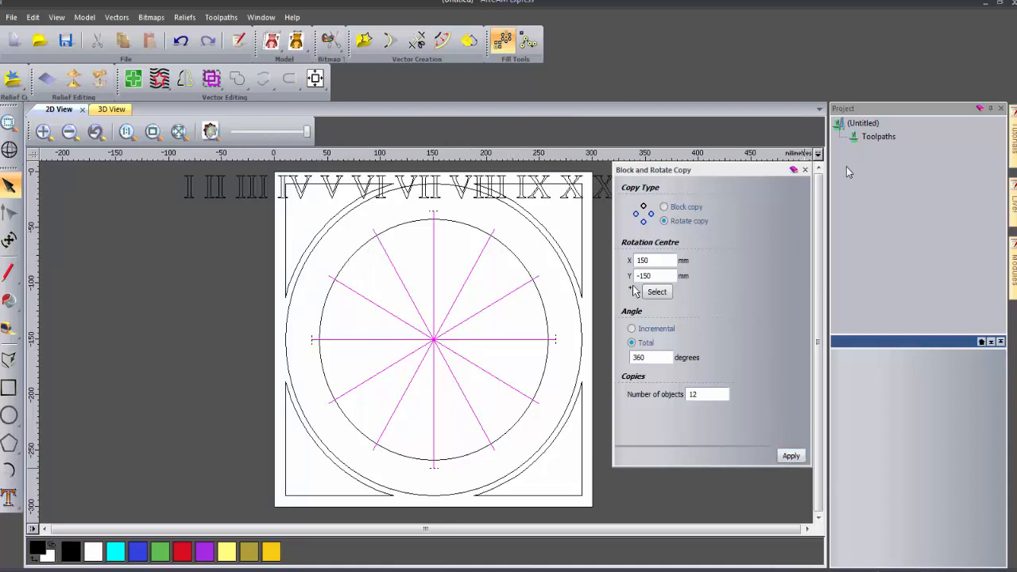
left_click(805, 169)
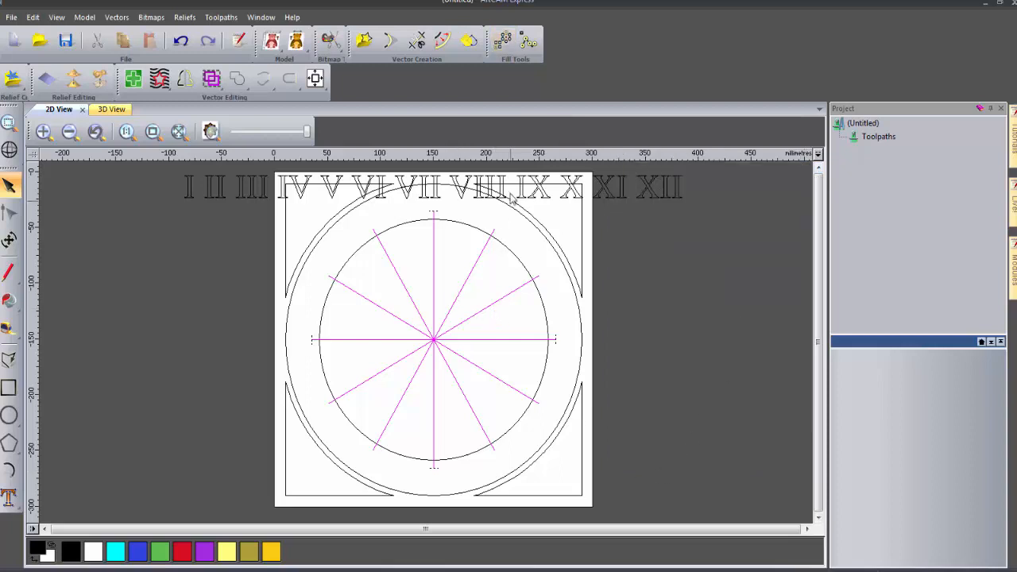
Place the Roman numeral text along the inner circle and slide the whole sentence until I sits on the one o'clock line
left_click(457, 196)
left_click(460, 198)
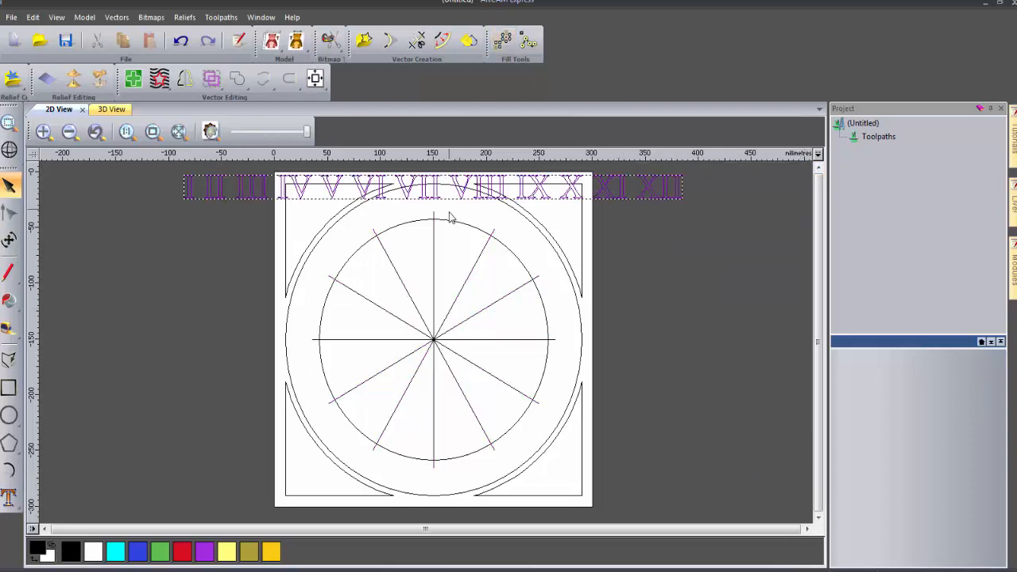
left_click(411, 221, "shift")
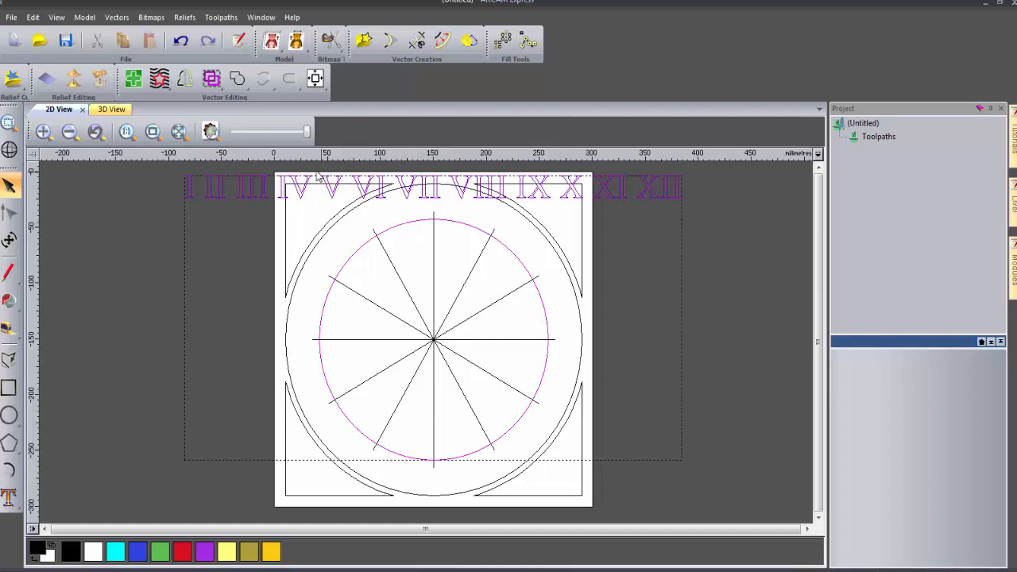
left_click(8, 496)
left_click(69, 498)
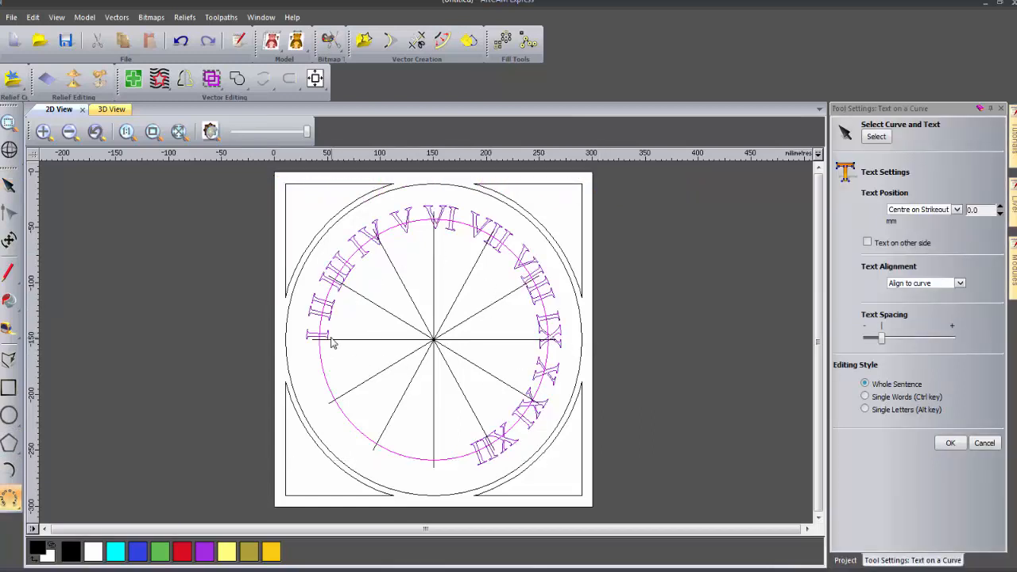
left_click_drag(319, 335, 478, 214)
left_click_drag(497, 217, 499, 219)
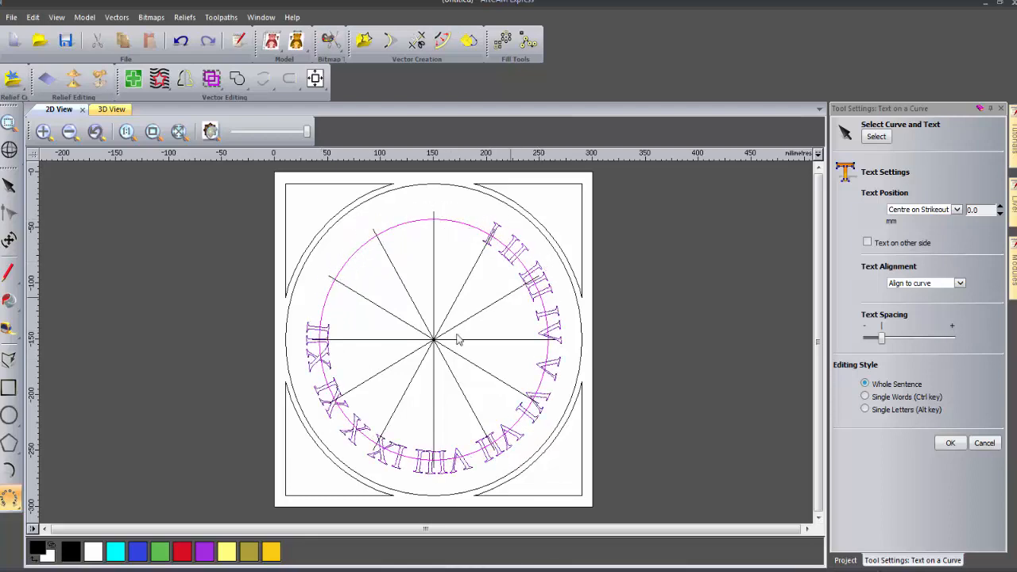
Switch the curve text to single-word editing and move XII, XI, X, IX, VIII and VII onto their hour lines
left_click(864, 398)
left_click(865, 397)
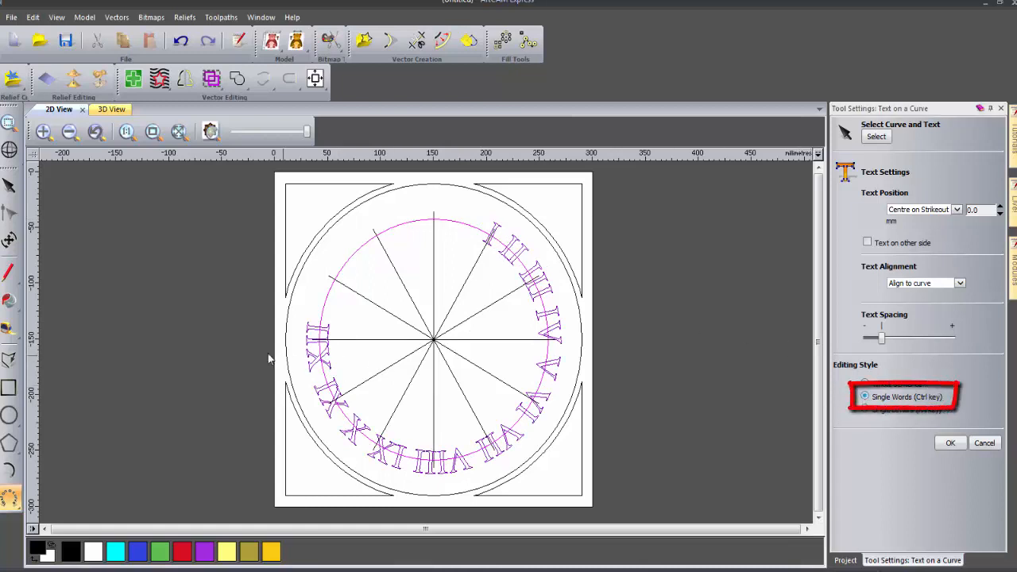
left_click_drag(322, 362, 419, 244)
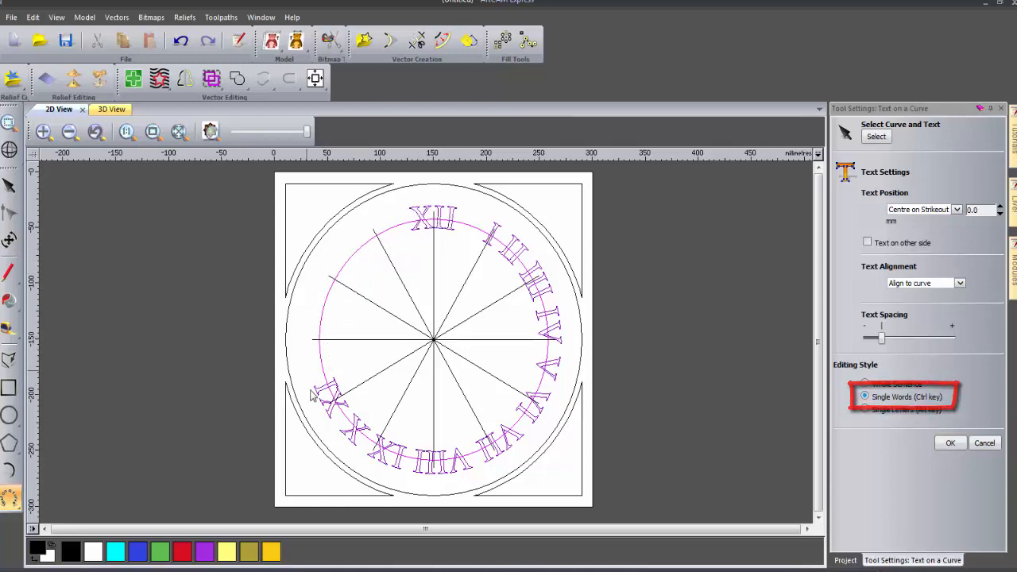
left_click_drag(328, 404, 371, 237)
left_click_drag(345, 434, 345, 279)
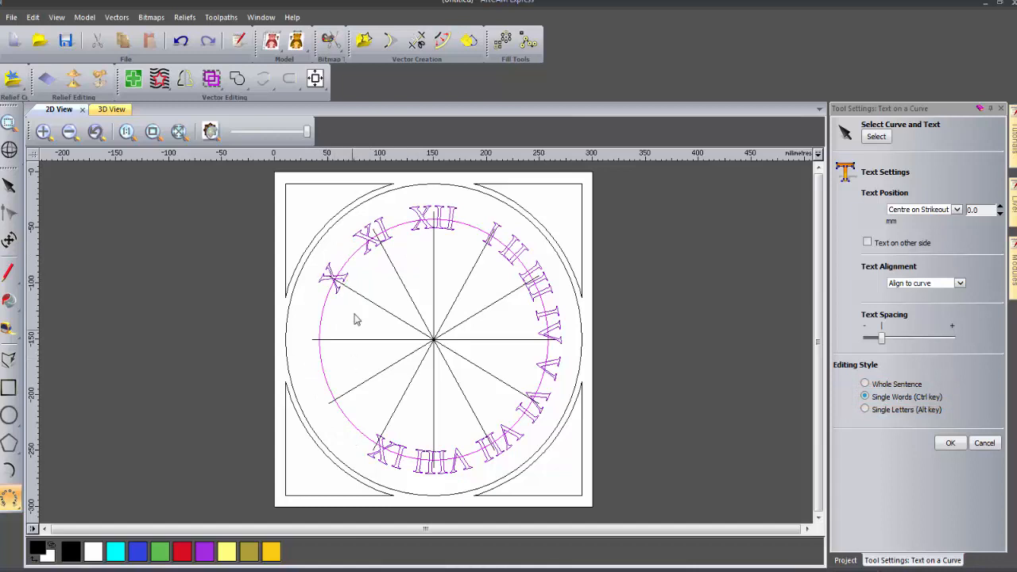
left_click_drag(375, 452, 318, 337)
left_click_drag(428, 471, 326, 391)
left_click_drag(494, 436, 380, 461)
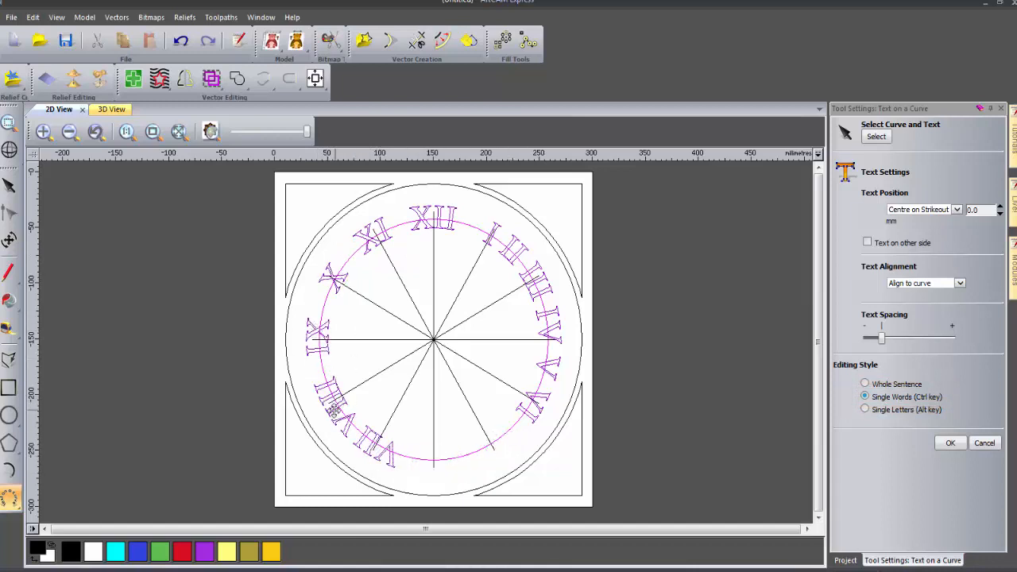
left_click_drag(336, 409, 330, 406)
Move VI, V, IV, III and II onto their hour lines and accept the text on the curve
left_click_drag(538, 402, 434, 467)
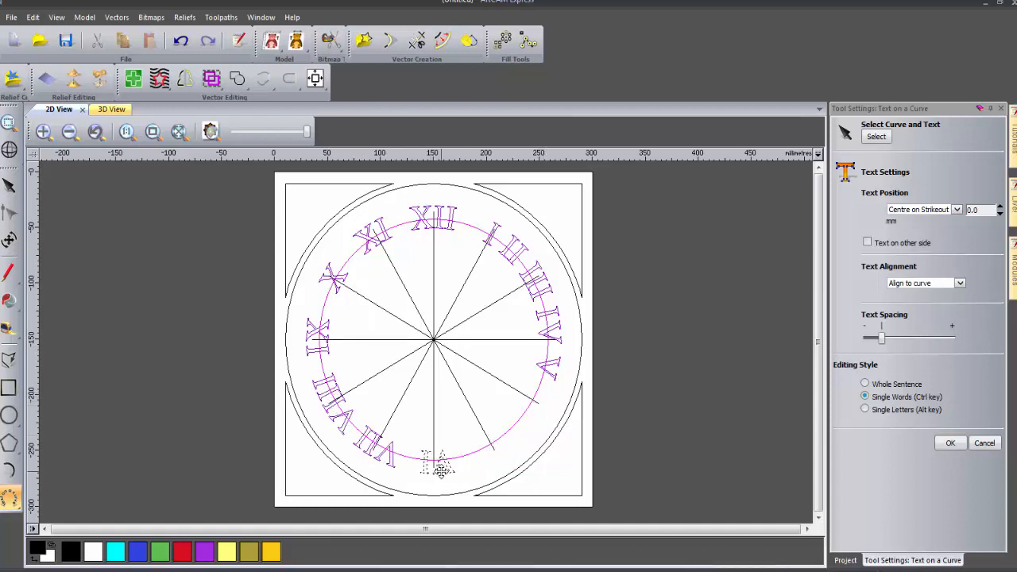
left_click_drag(549, 369, 495, 460)
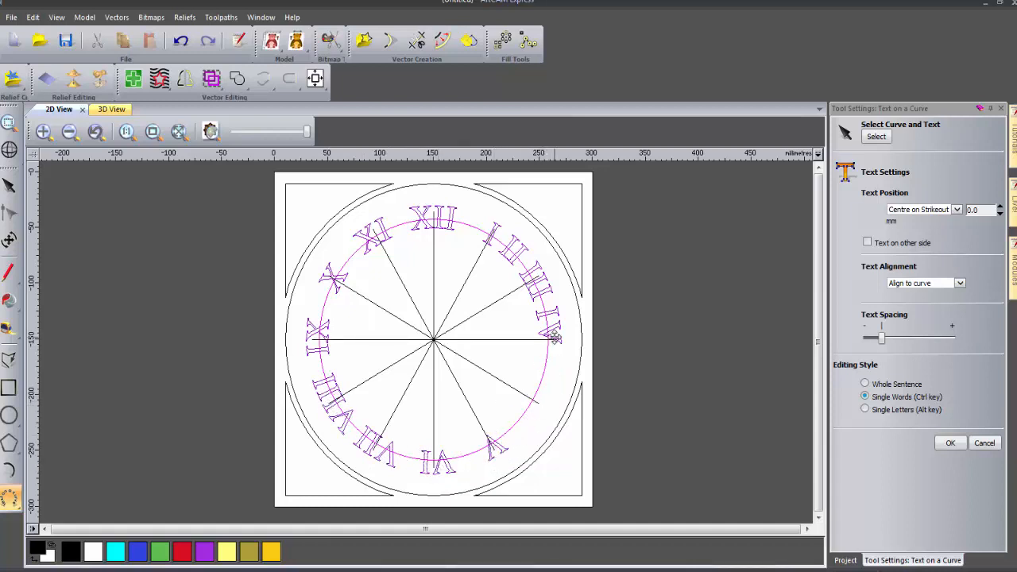
left_click_drag(551, 338, 537, 407)
left_click_drag(537, 293, 550, 348)
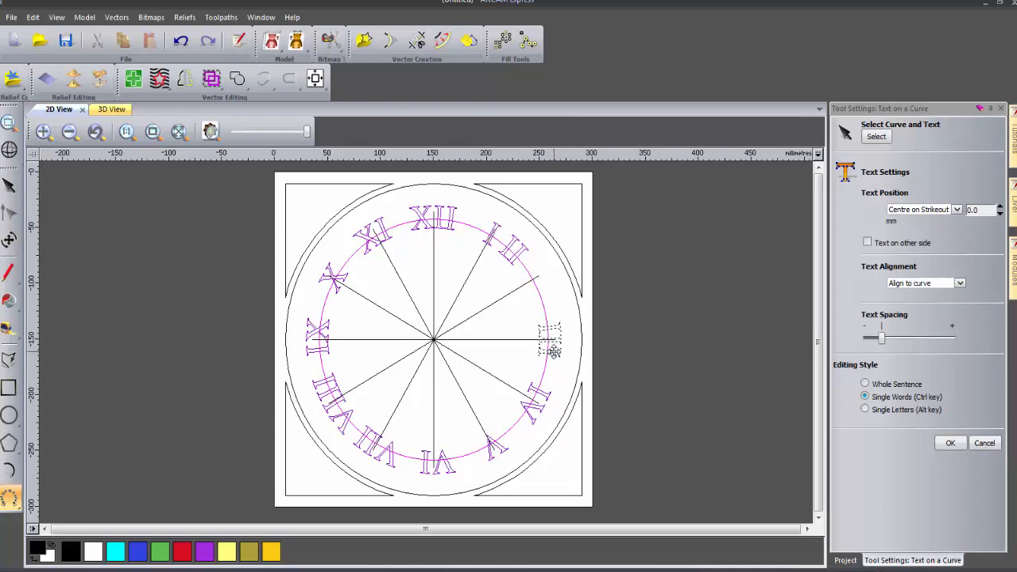
left_click_drag(513, 253, 534, 278)
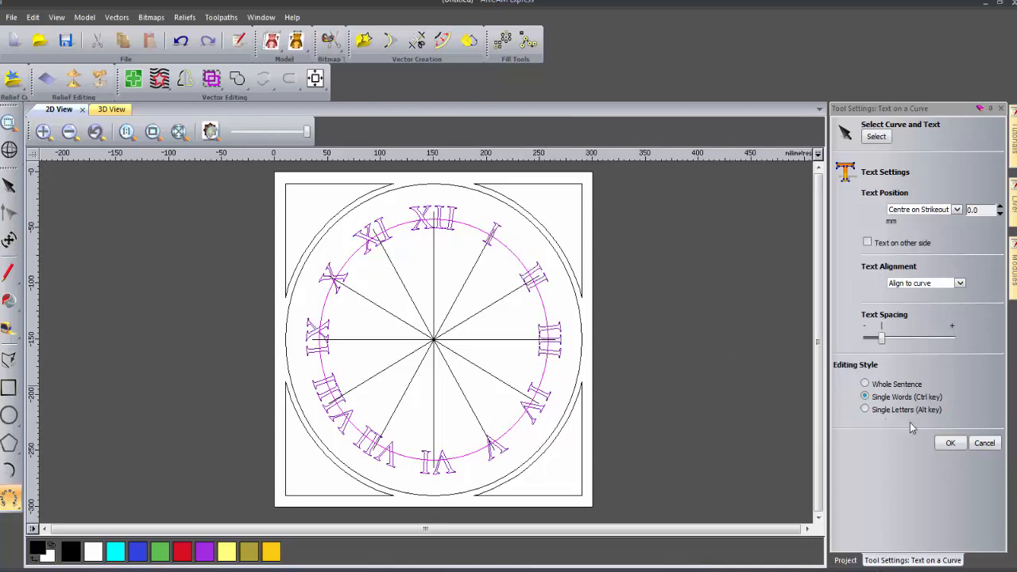
left_click(949, 443)
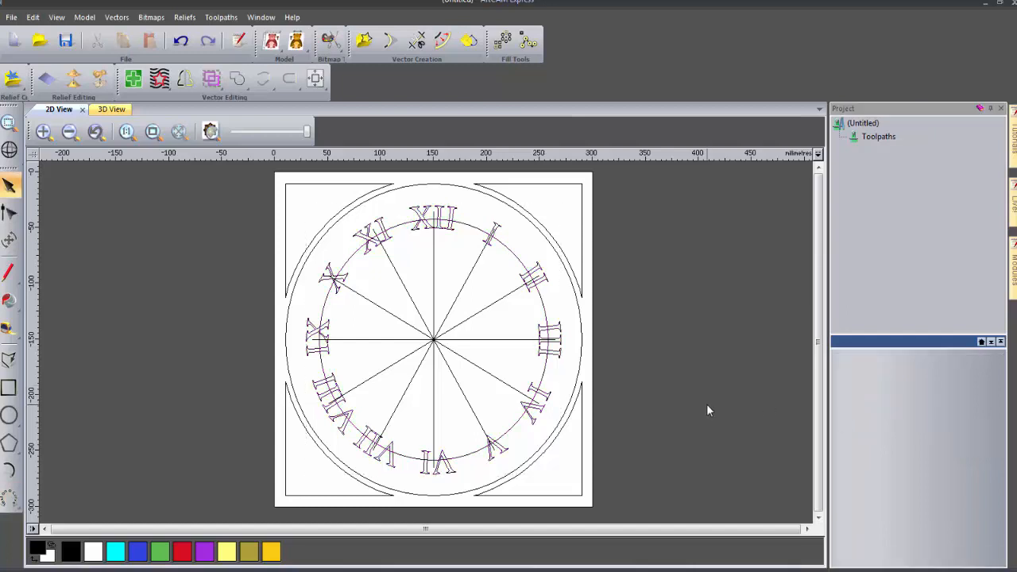
Delete the twelve hour lines one after another and the inner circle running through the numerals
left_click(451, 341)
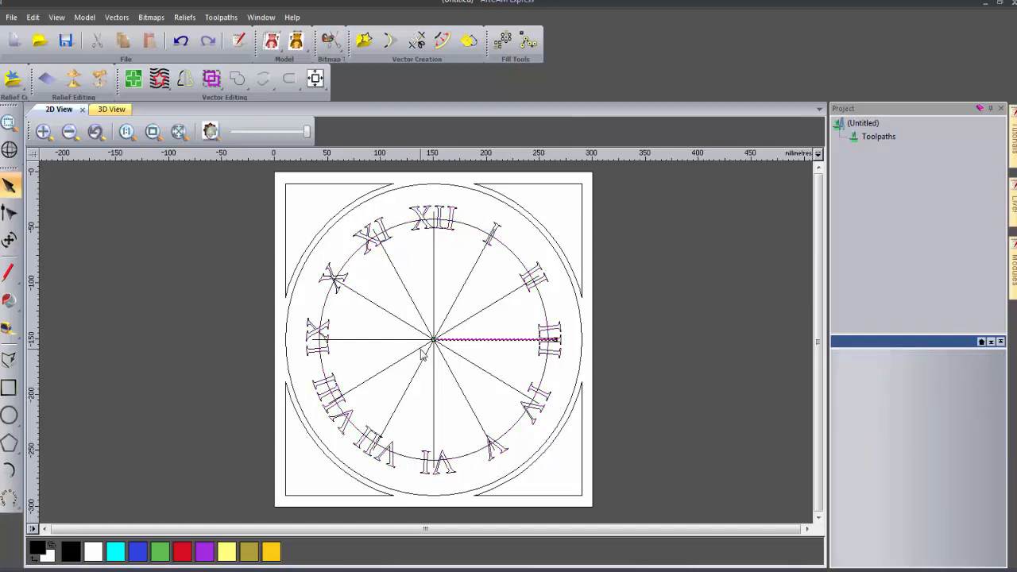
key("Delete")
left_click(427, 331)
key("Delete")
left_click(433, 329)
key("Delete")
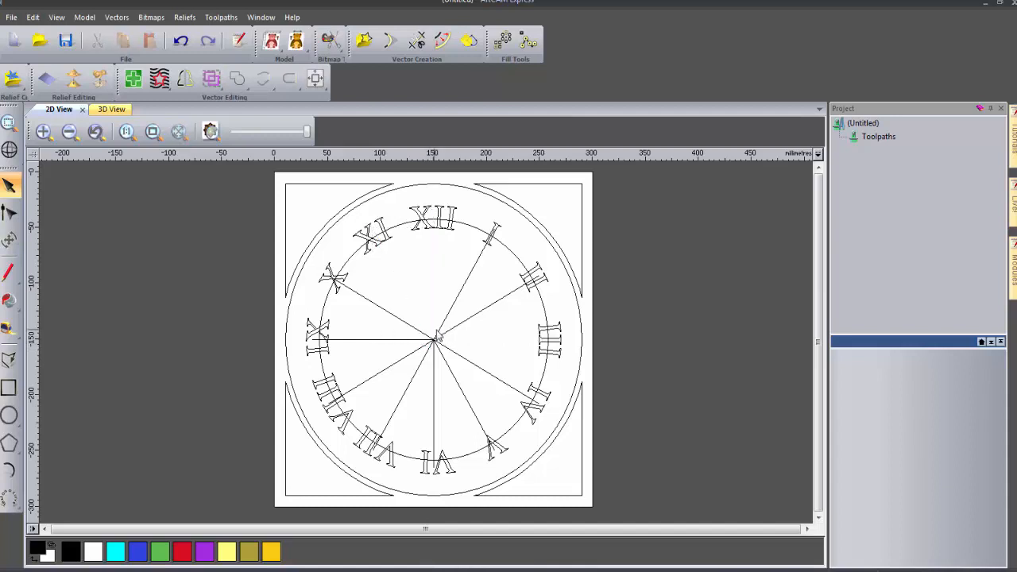
left_click(438, 331)
key("Delete")
left_click(442, 335)
key("Delete")
left_click(441, 347)
key("Delete")
left_click(434, 354)
key("Delete")
left_click(421, 340)
left_click(422, 347, "shift")
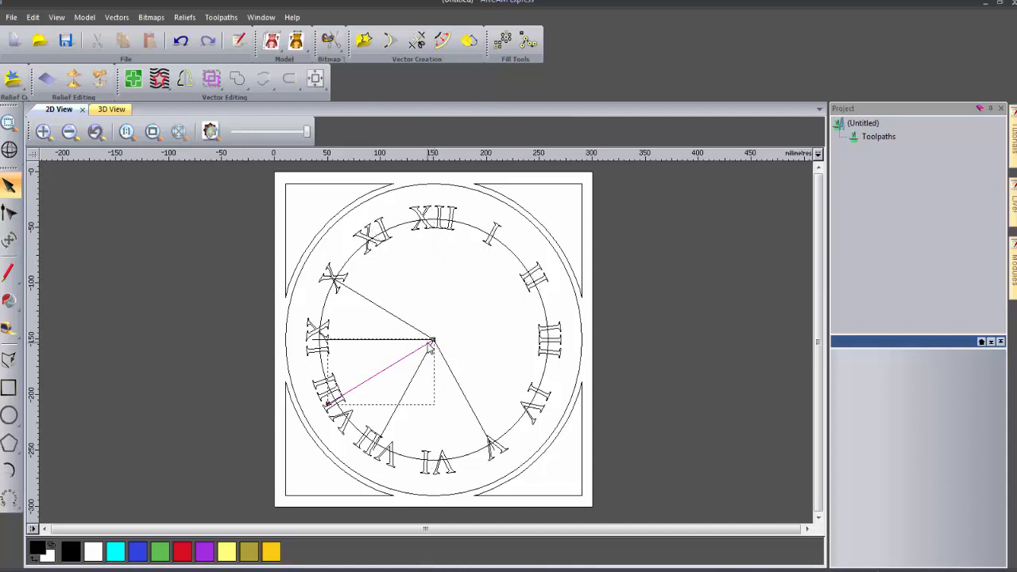
key("Delete")
left_click(429, 342)
key("Delete")
left_click(427, 351)
key("Delete")
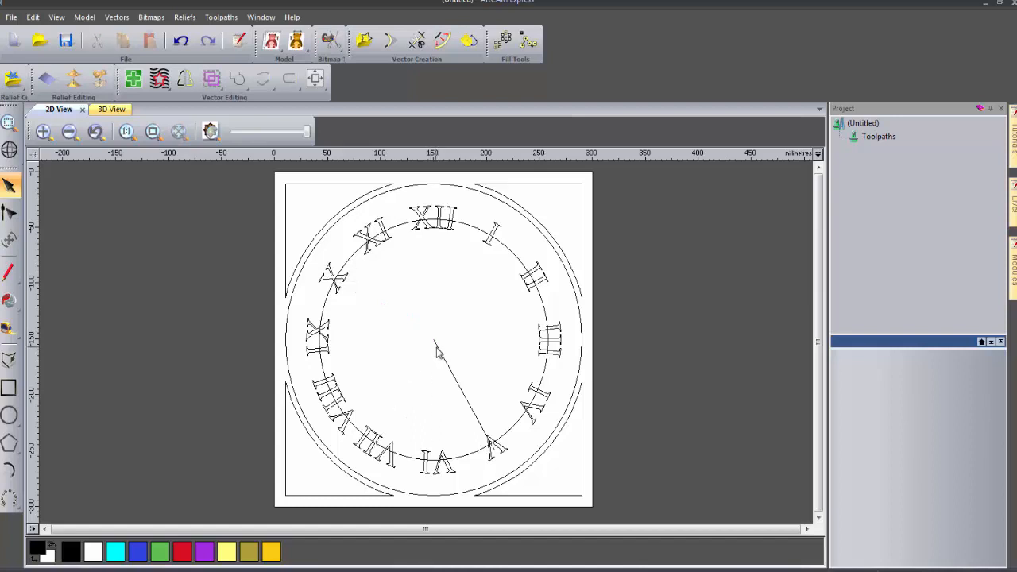
left_click(436, 349)
key("Delete")
left_click(470, 457)
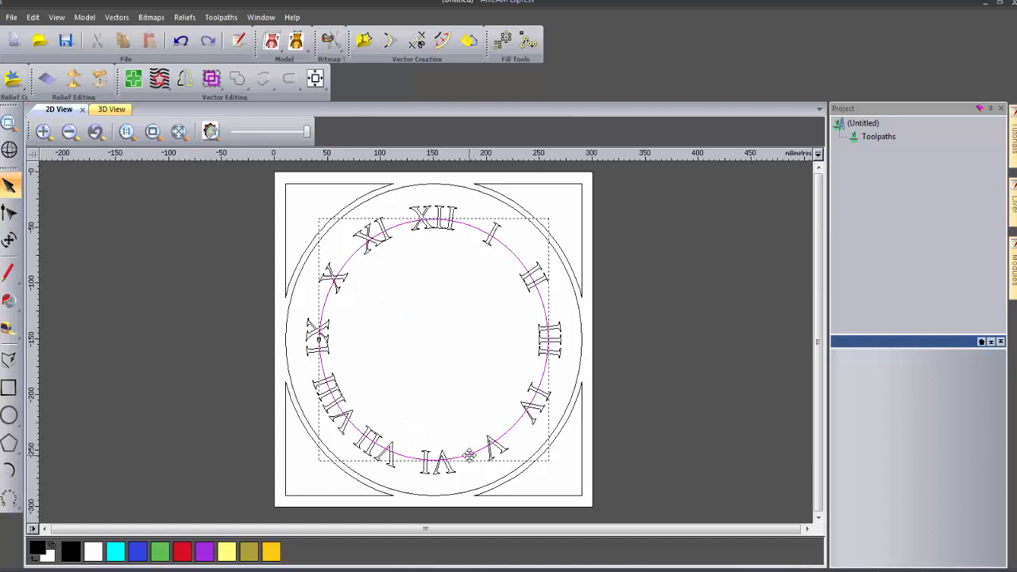
key("Delete")
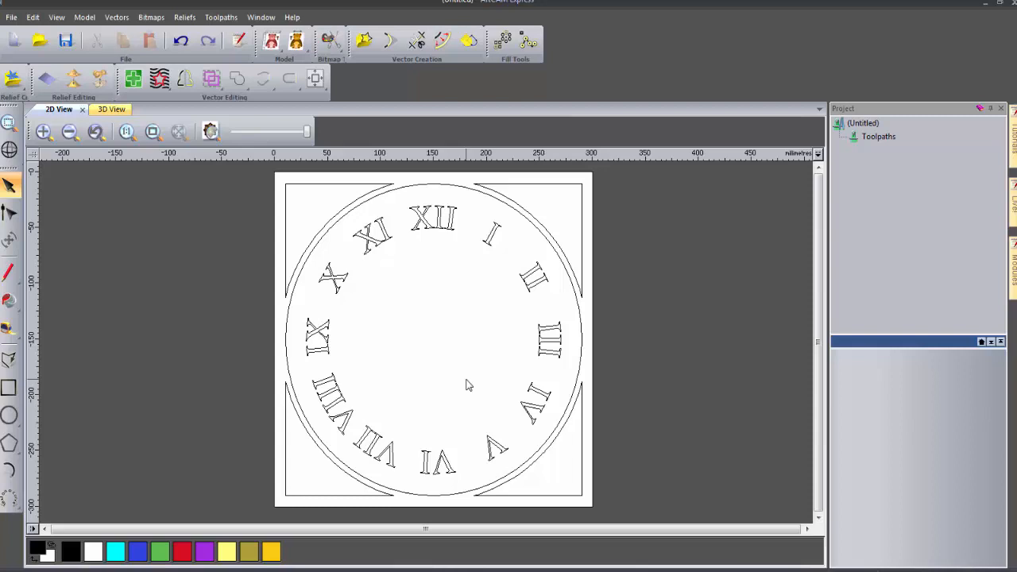
Save the model as "Clock face" in the Clock face demo folder and create a new 300 × 300 mm model, 10 mm thick
left_click(11, 17)
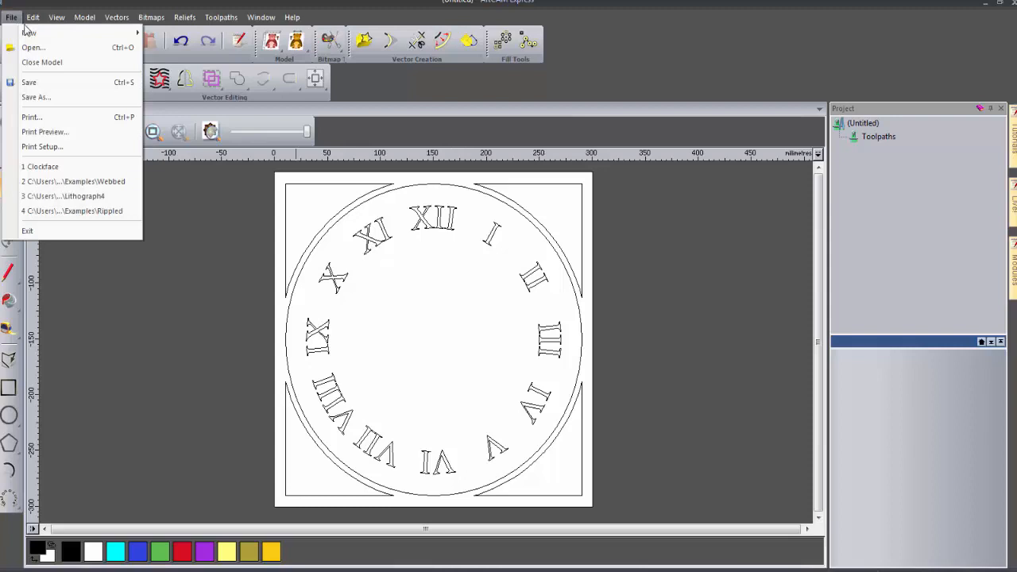
left_click(36, 97)
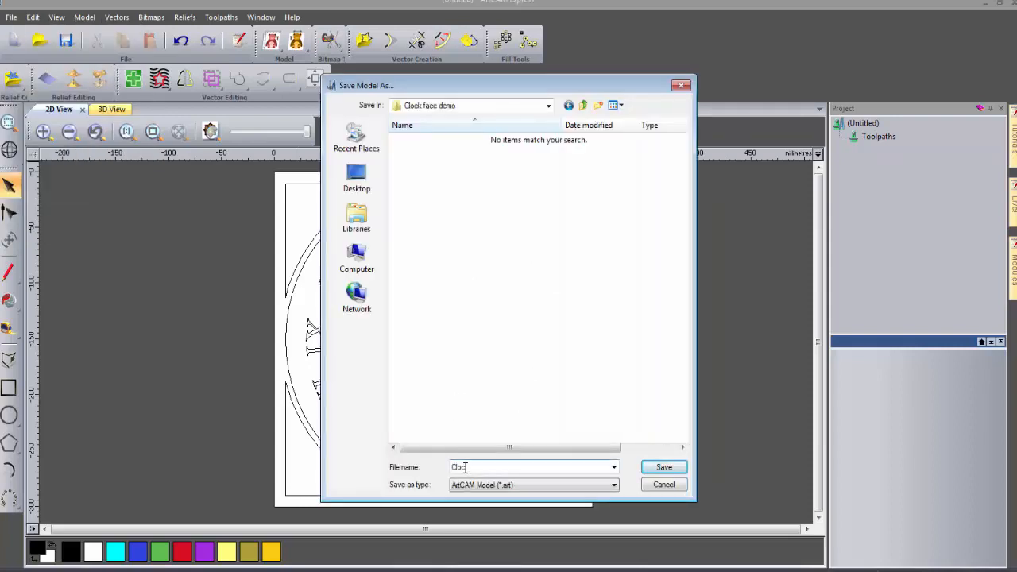
type("Clock face")
key("Return")
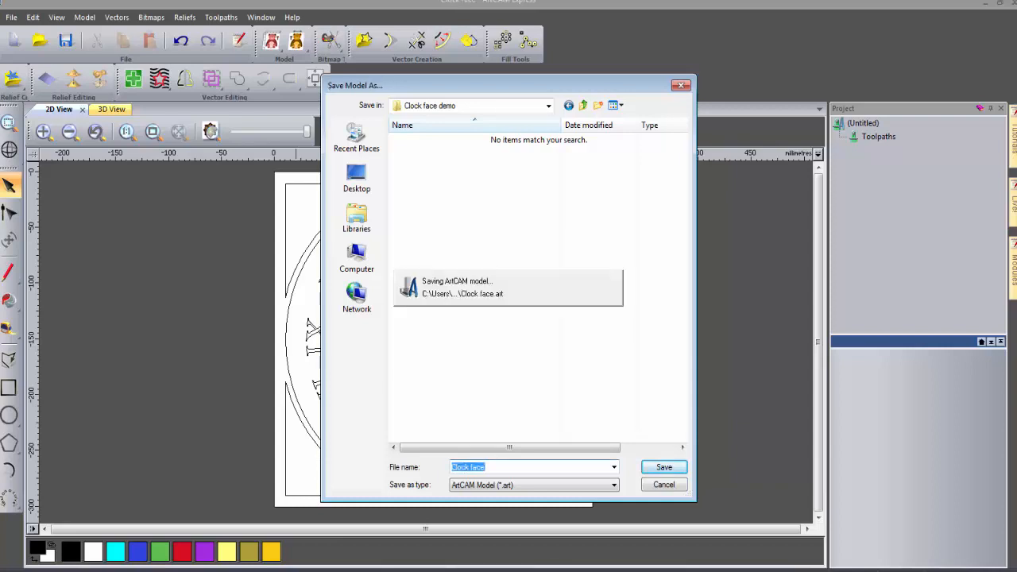
left_click(14, 45)
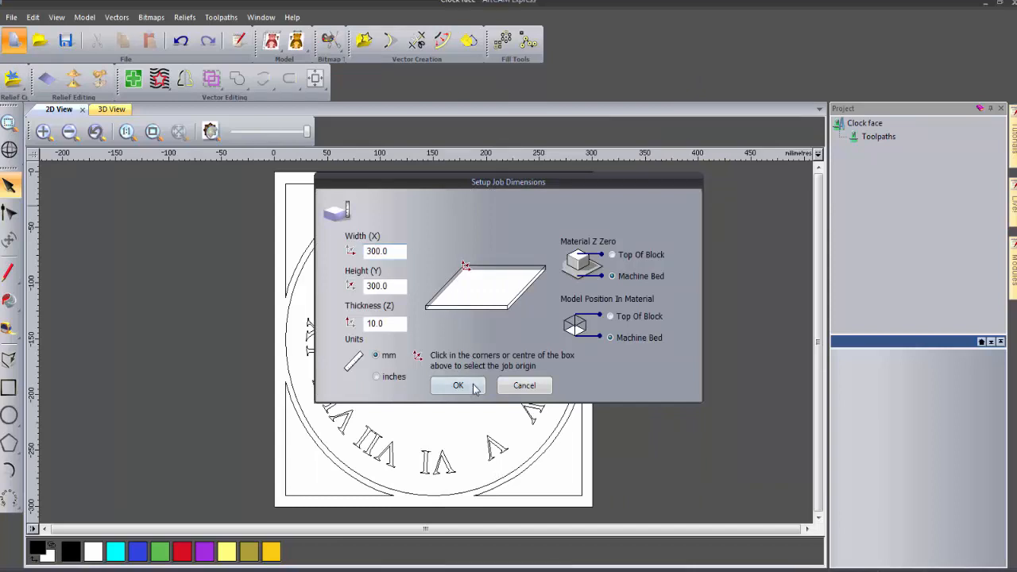
left_click(458, 386)
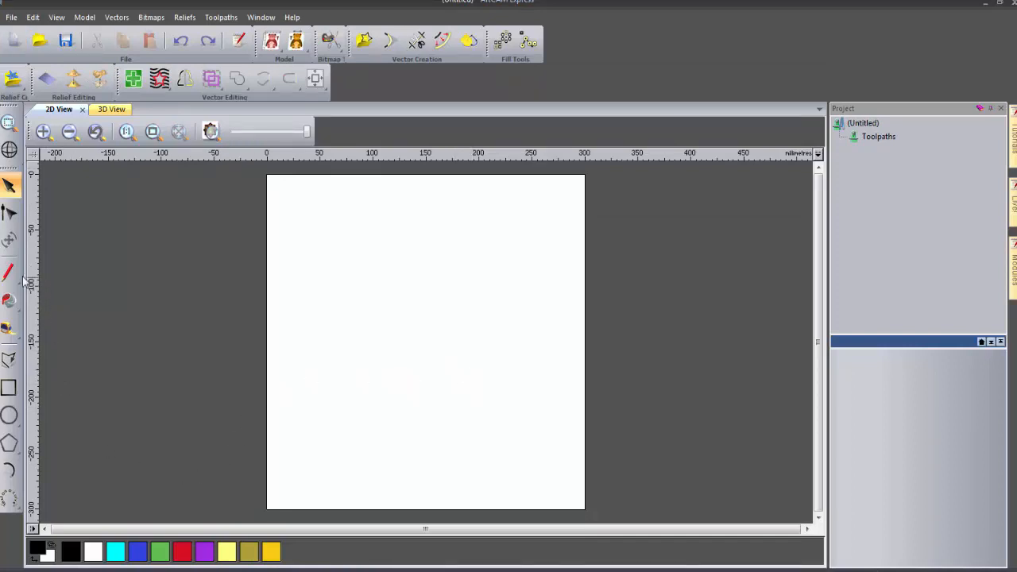
Draw a smooth closed polyline about 50 mm wide near the model's centre, with rounded corners and a dip in its upper edge
left_click(8, 362)
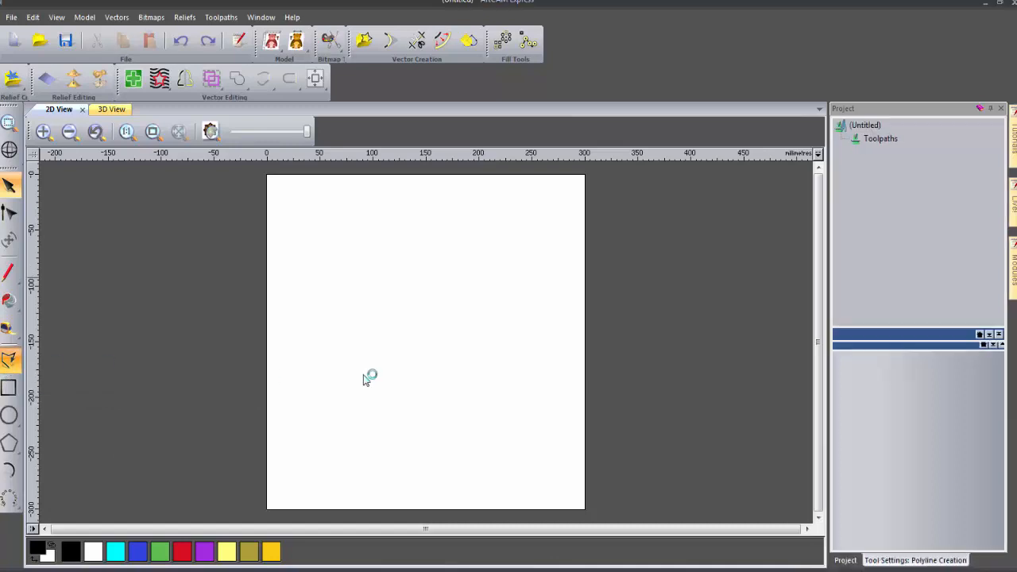
left_click(421, 357)
left_click(405, 351)
left_click(400, 334)
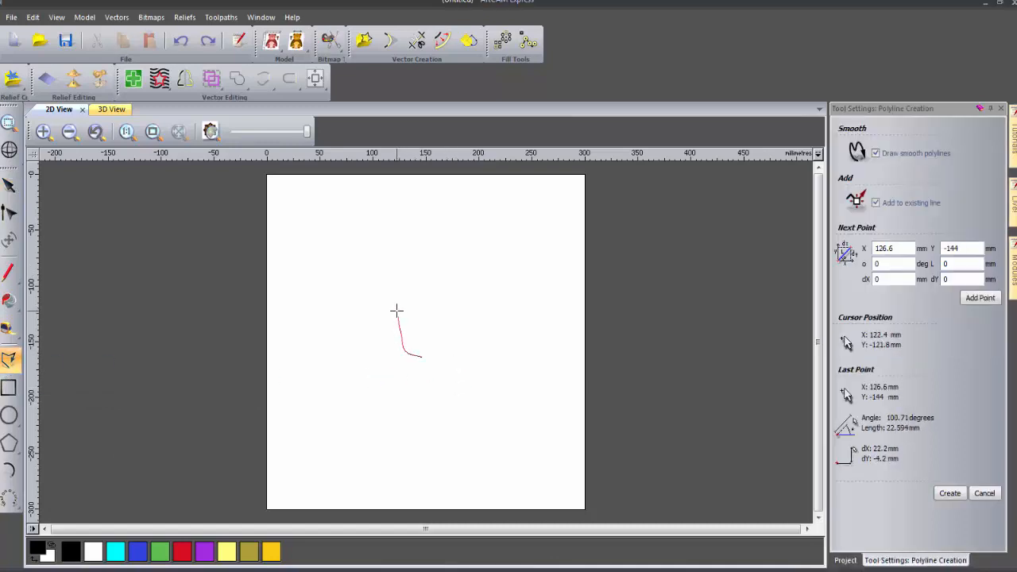
left_click(395, 310)
left_click(404, 300)
left_click(414, 306)
left_click(427, 303)
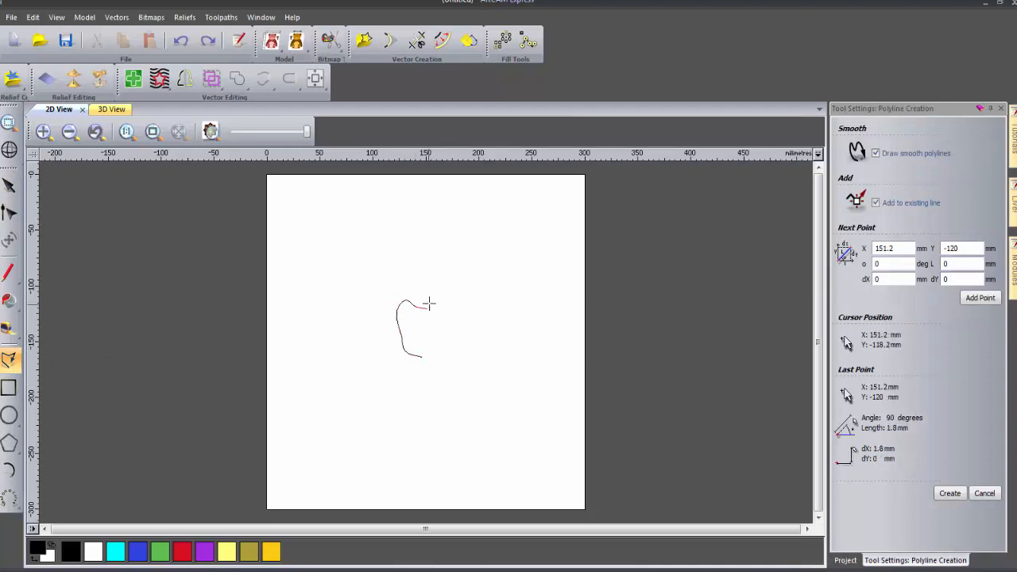
left_click(437, 301)
left_click(445, 313)
left_click(444, 322)
left_click(442, 337)
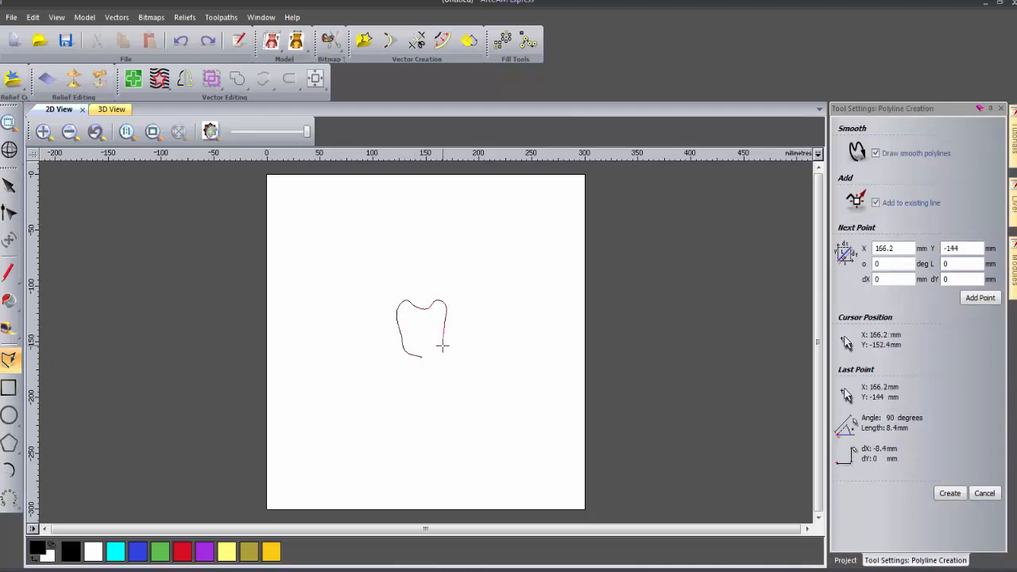
left_click(444, 353)
left_click(433, 356)
left_click(424, 357)
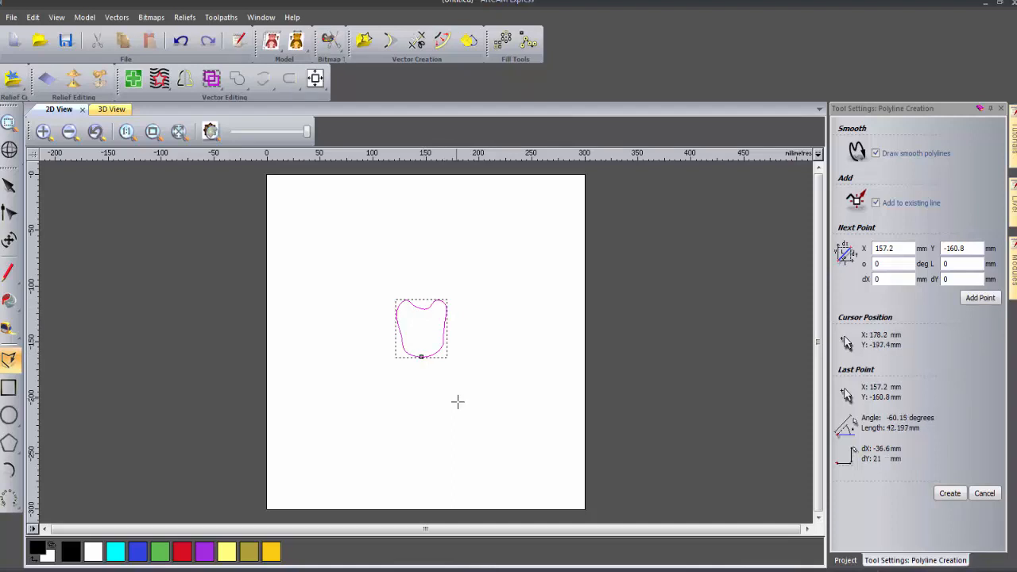
Draw a small closed smooth polyline loop, about 12 mm wide and 27 mm high, overlapping the petal shape's lower edge
left_click(418, 360)
left_click(419, 349)
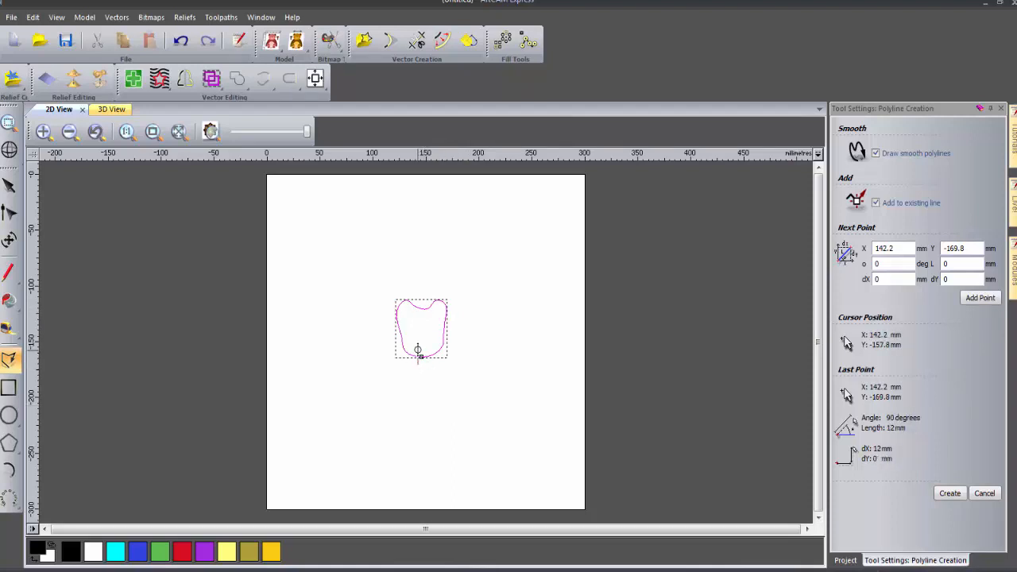
left_click(419, 342)
left_click(422, 345)
left_click(427, 345)
left_click(426, 354)
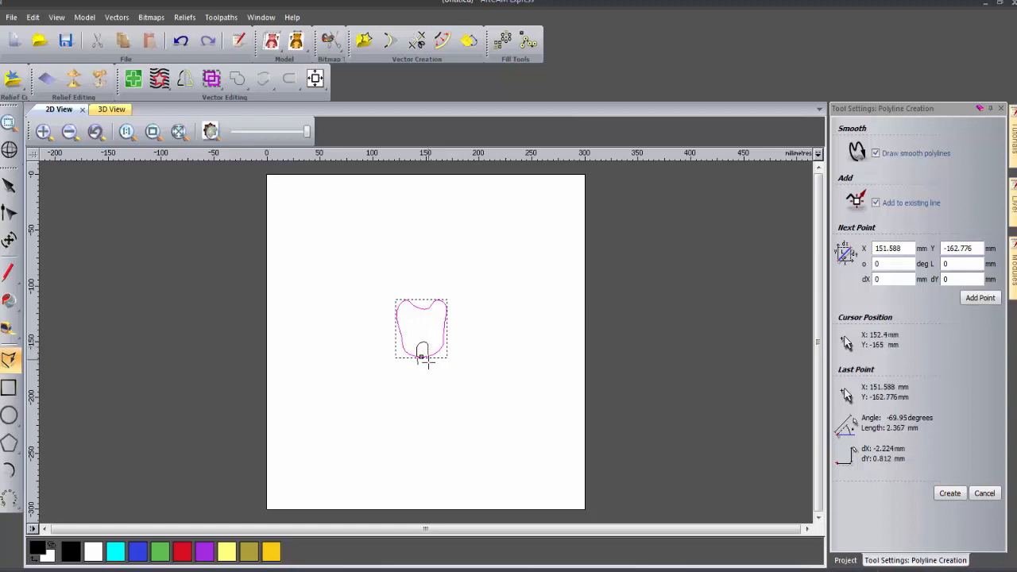
left_click(425, 360)
left_click(423, 366)
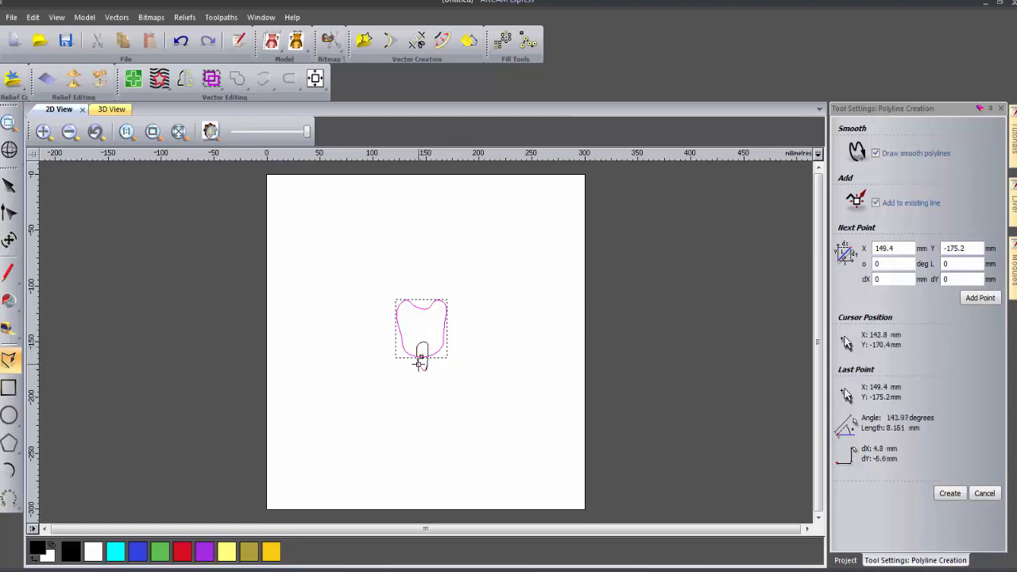
right_click(419, 364)
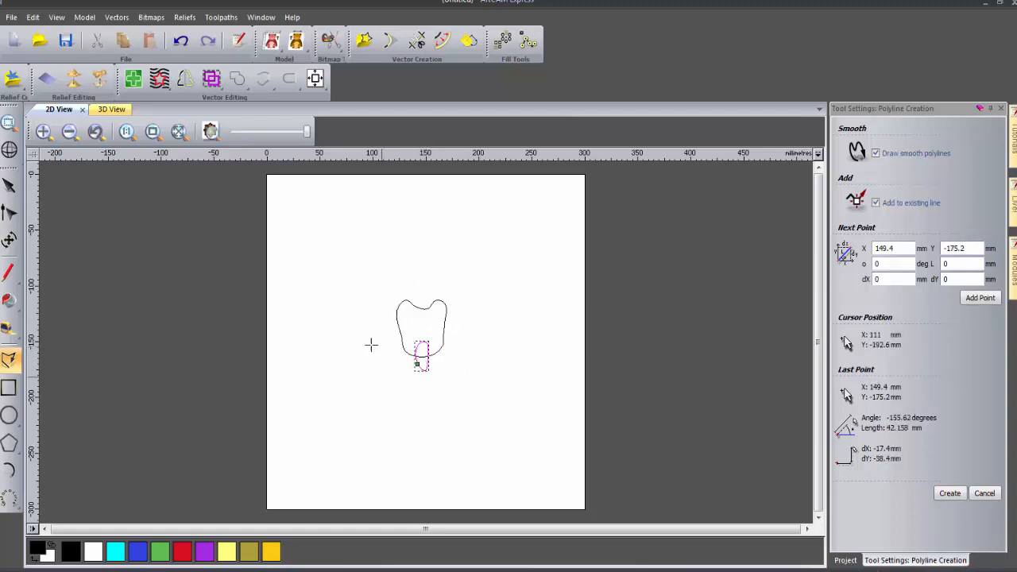
Select the petal and the small loop and subtract the loop to cut a rounded notch in the petal's lower edge
left_click(9, 186)
left_click_drag(337, 281, 465, 393)
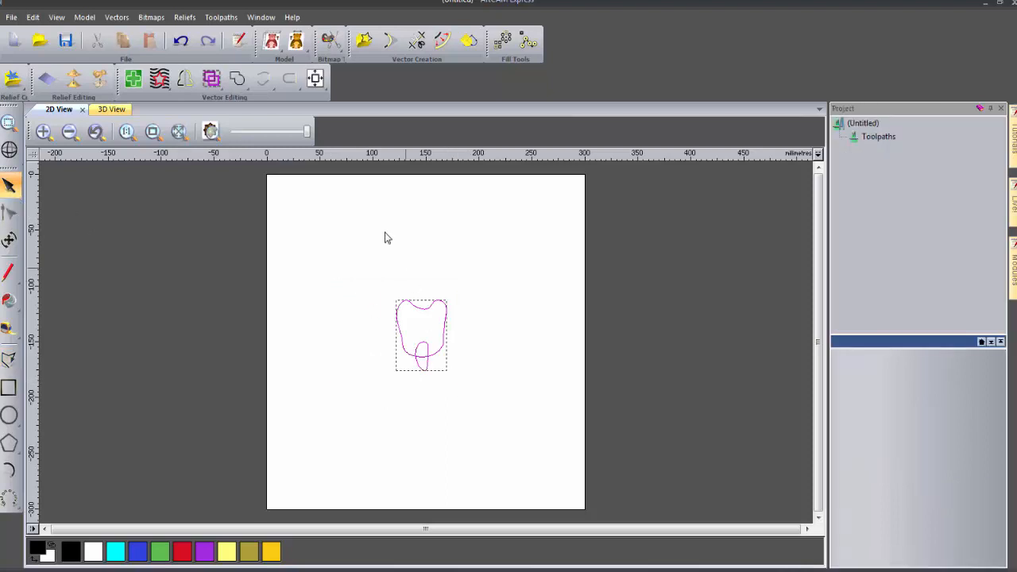
left_click(243, 85)
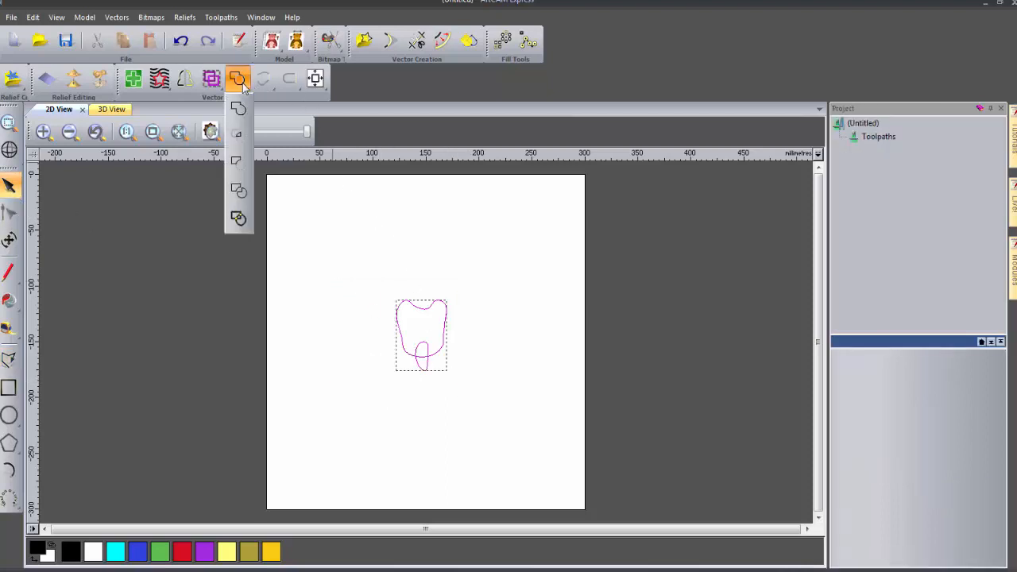
left_click(242, 161)
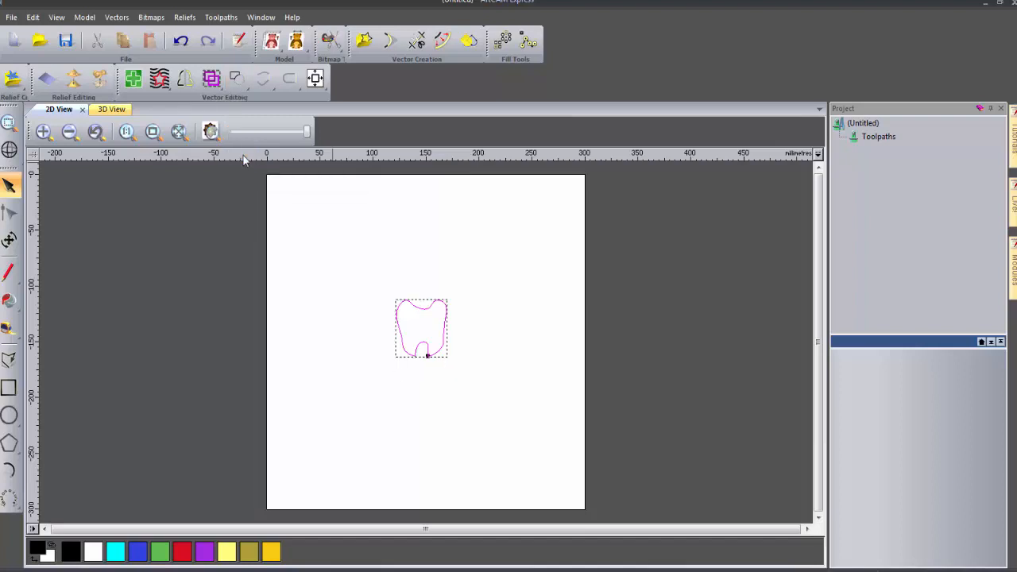
Move the notched petal about 46 mm upwards, above the model's centre
left_click(613, 372)
left_click_drag(374, 282, 483, 396)
left_click_drag(448, 347, 452, 297)
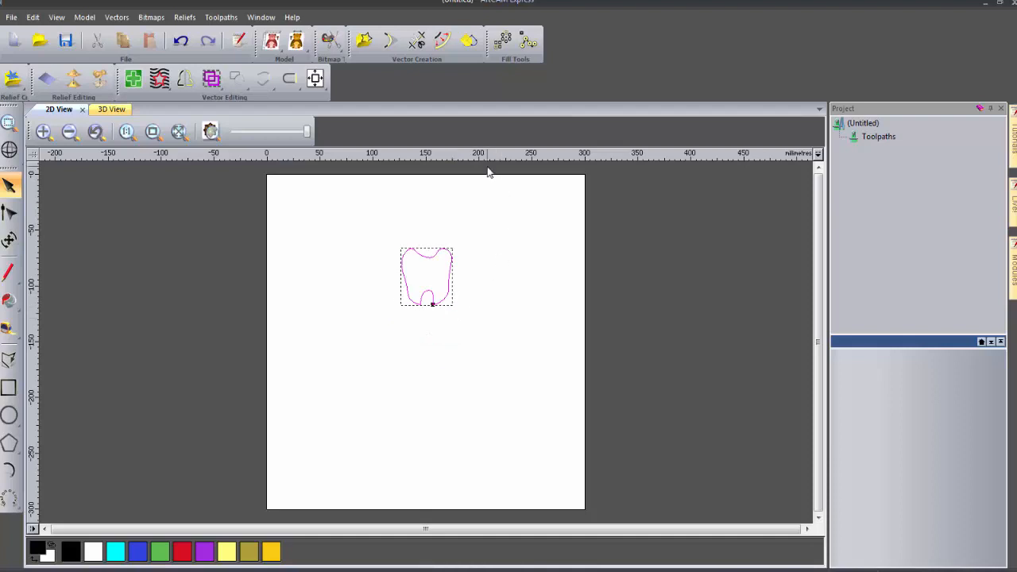
Rotate-copy the petal into 5 objects over a total of 360 degrees around a centre picked just below it, at about X 151.8, Y -135.6
left_click(506, 49)
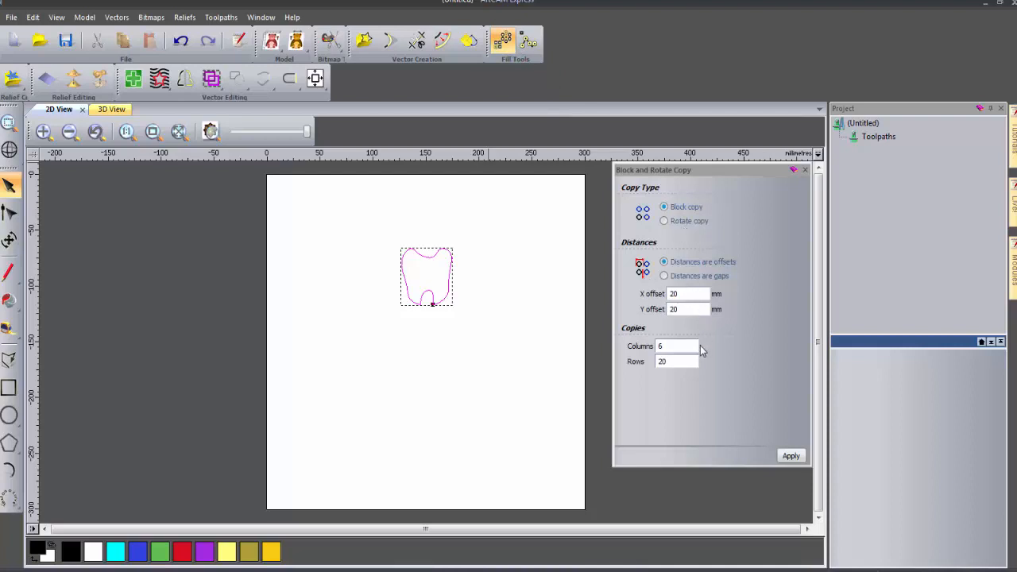
left_click(665, 221)
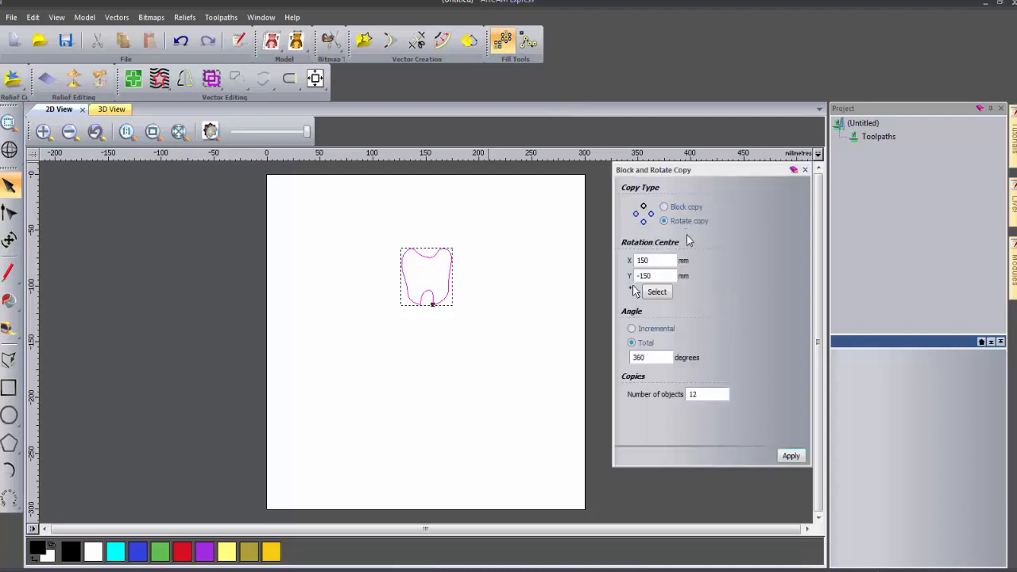
left_click(658, 293)
left_click(427, 326)
double_click(704, 393)
left_click(789, 459)
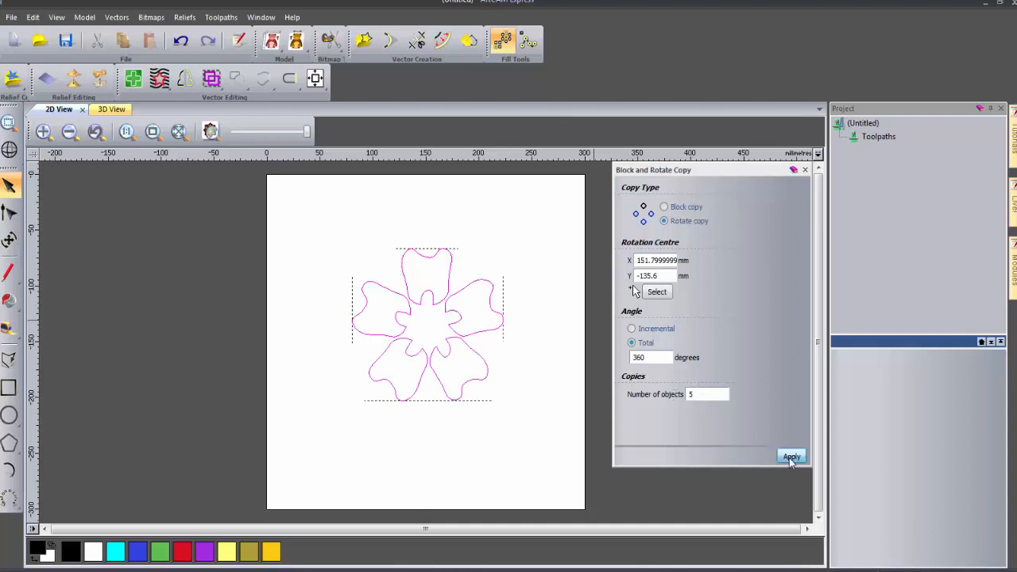
Scale the whole flower down to about 53 × 51 mm and move it to the model's upper-left area, around X 75, Y -81
left_click_drag(298, 230, 555, 458)
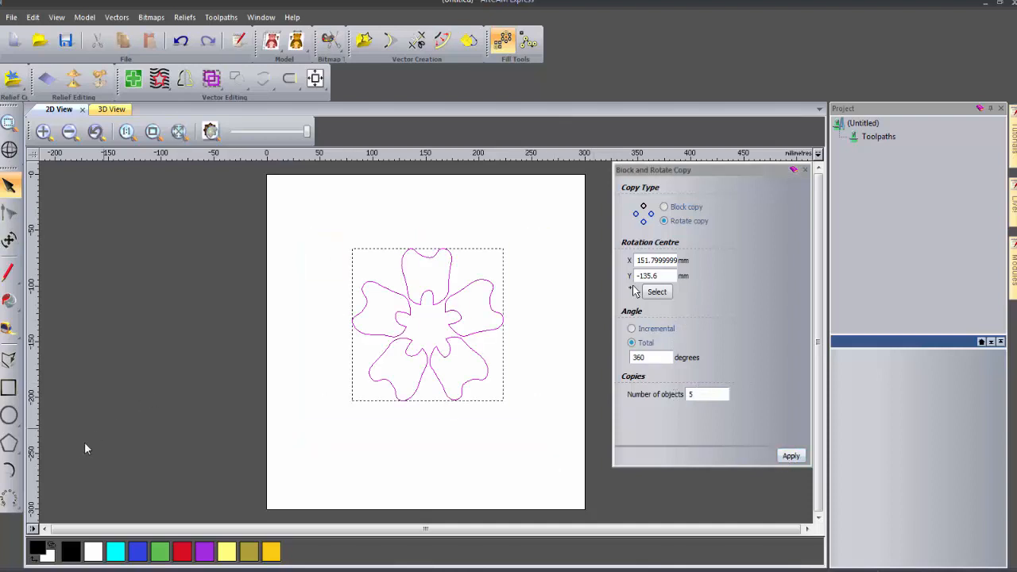
left_click(10, 239)
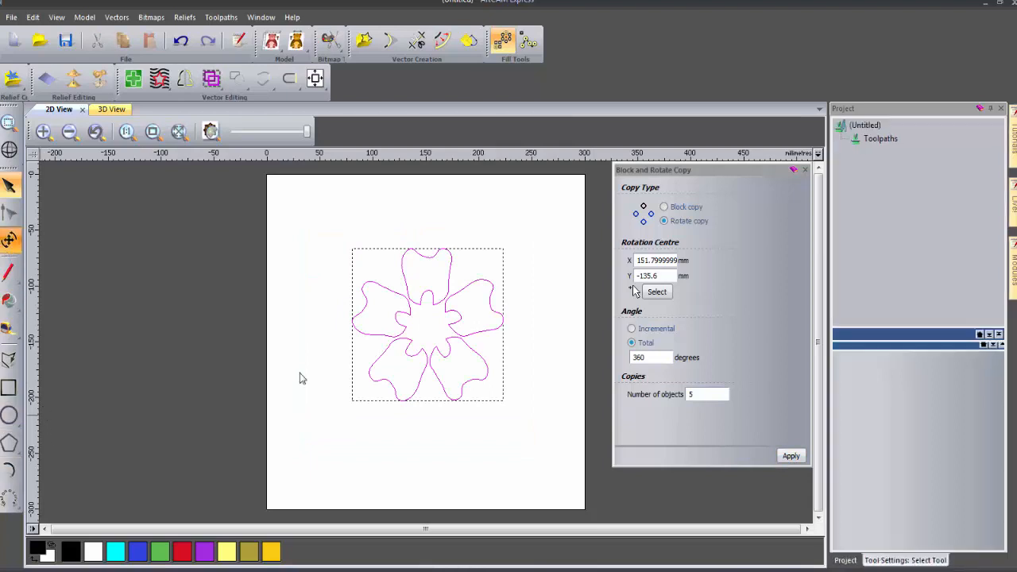
left_click_drag(502, 400, 387, 331)
left_click_drag(366, 286, 332, 274)
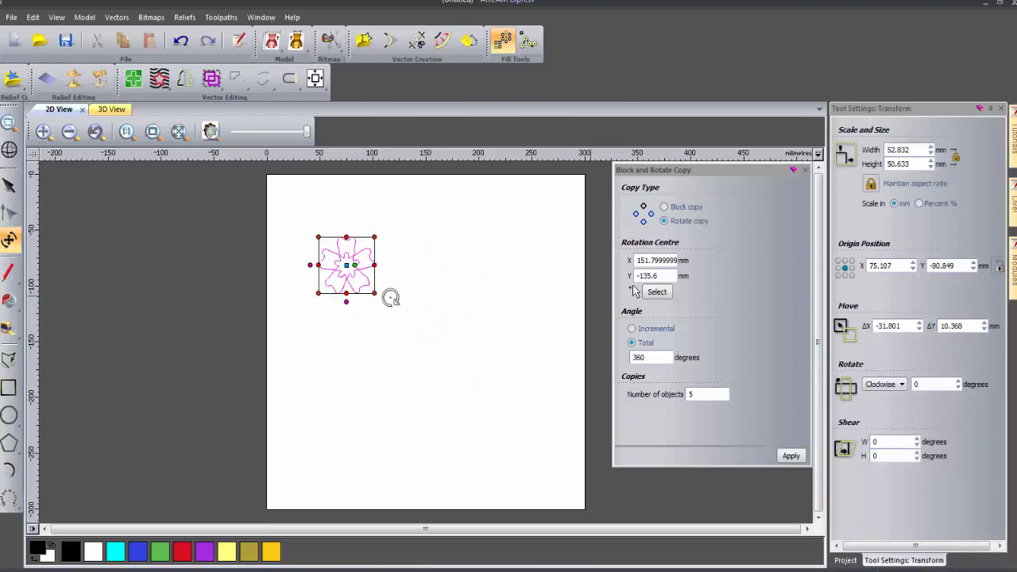
key("Escape")
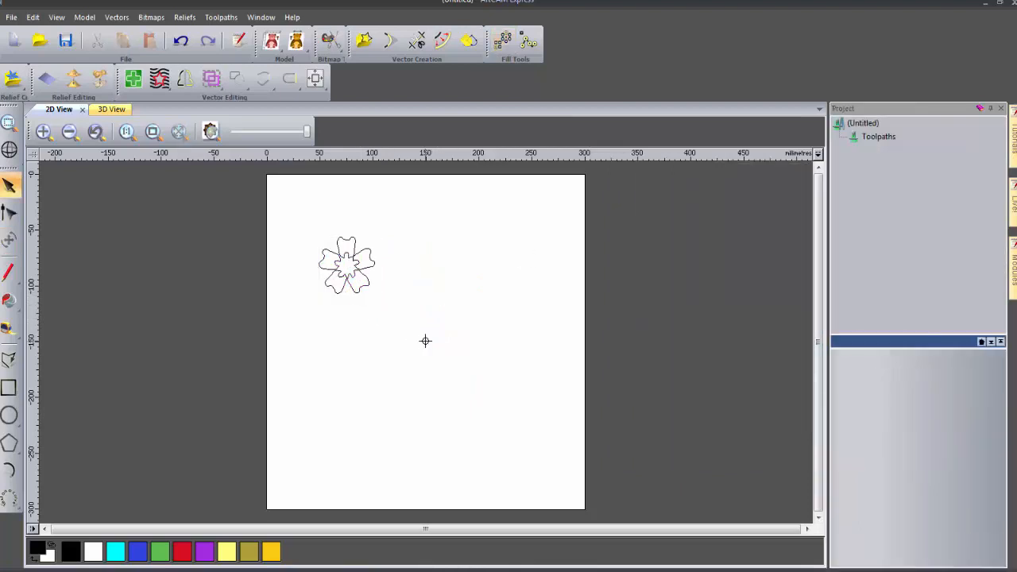
Export the flower vectors as the EPS file "Flower individual" in the Clock face demo folder, then deselect them
left_click_drag(294, 211, 421, 362)
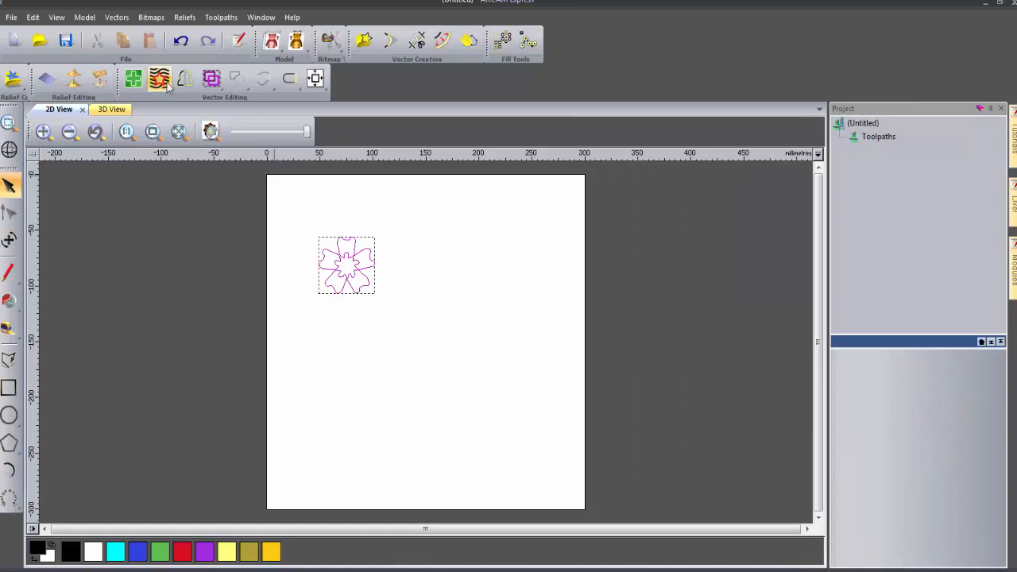
left_click(117, 16)
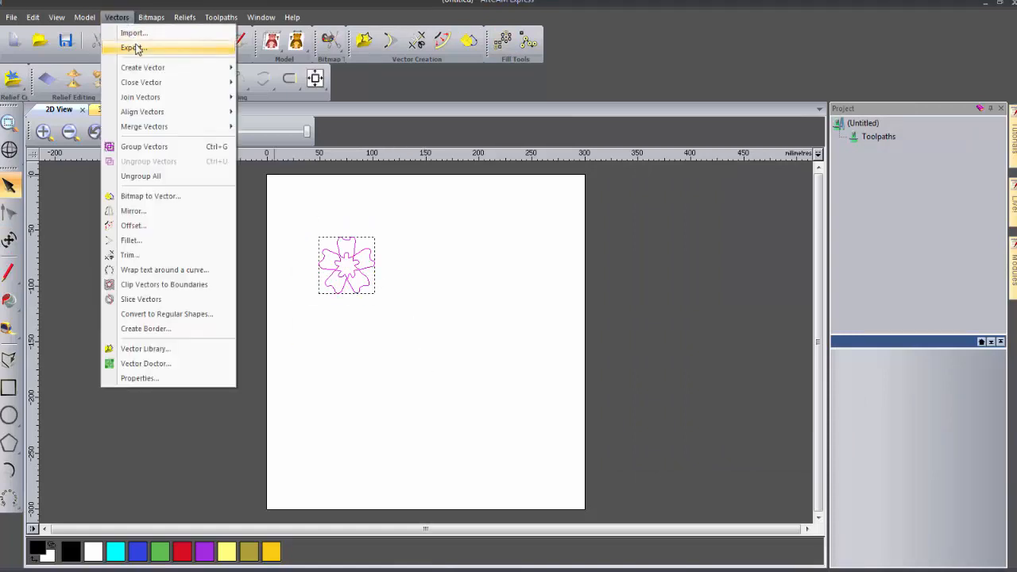
left_click(133, 48)
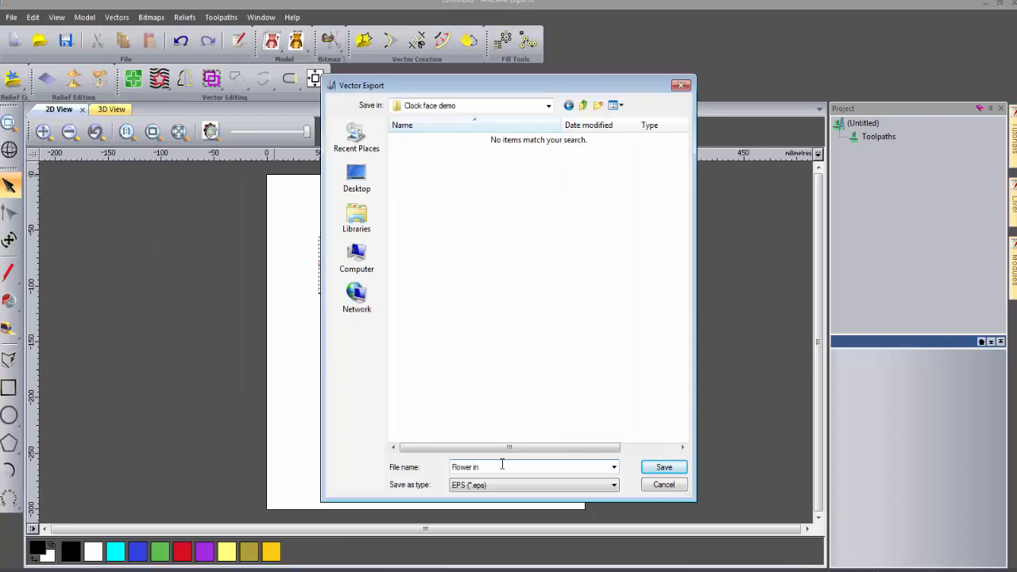
key("Return")
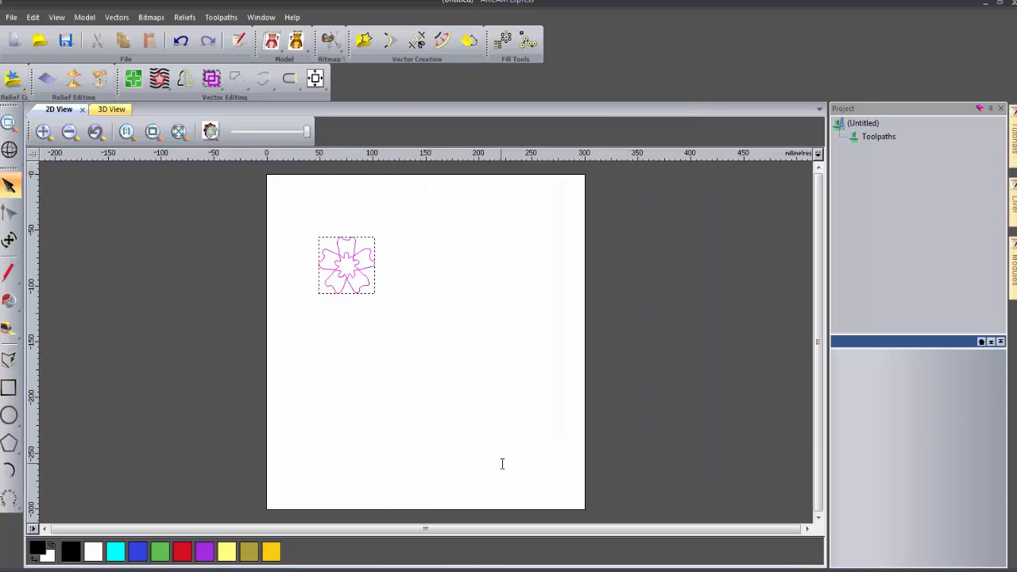
left_click(426, 340)
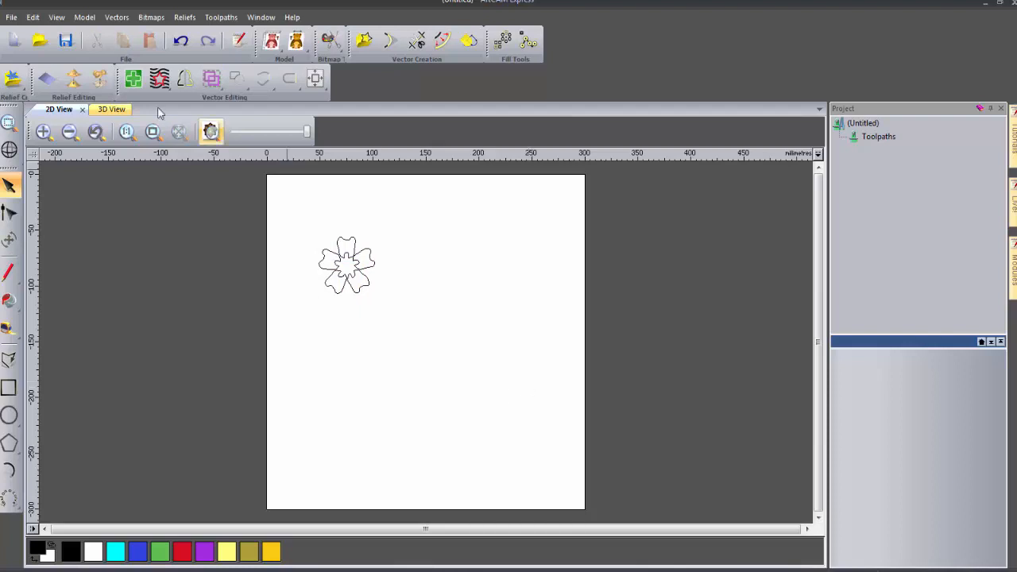
Close the flower model and open the Flower vine image as a new model sized at 300 d.p.i. in mm
left_click(12, 18)
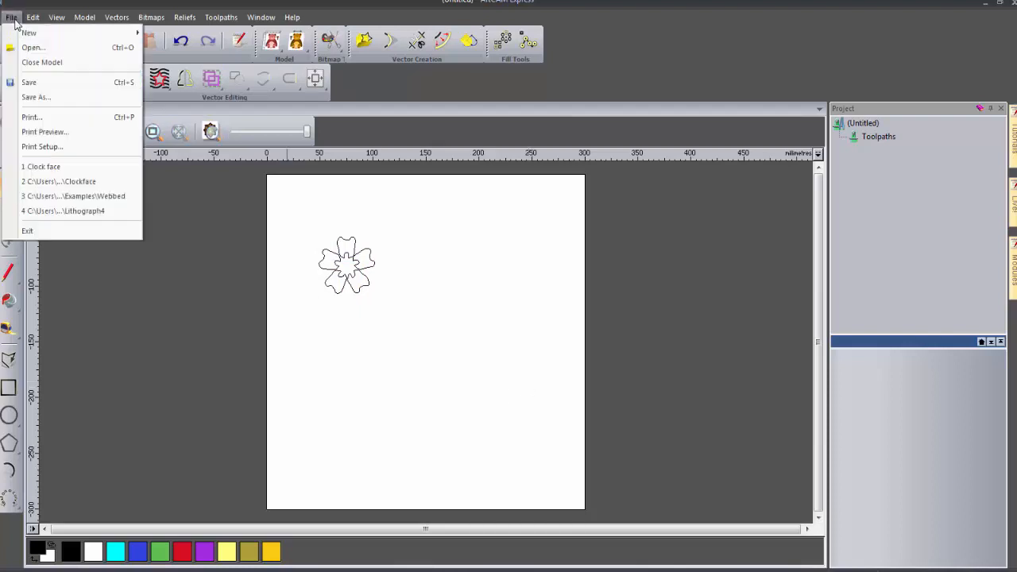
left_click(42, 62)
left_click(492, 326)
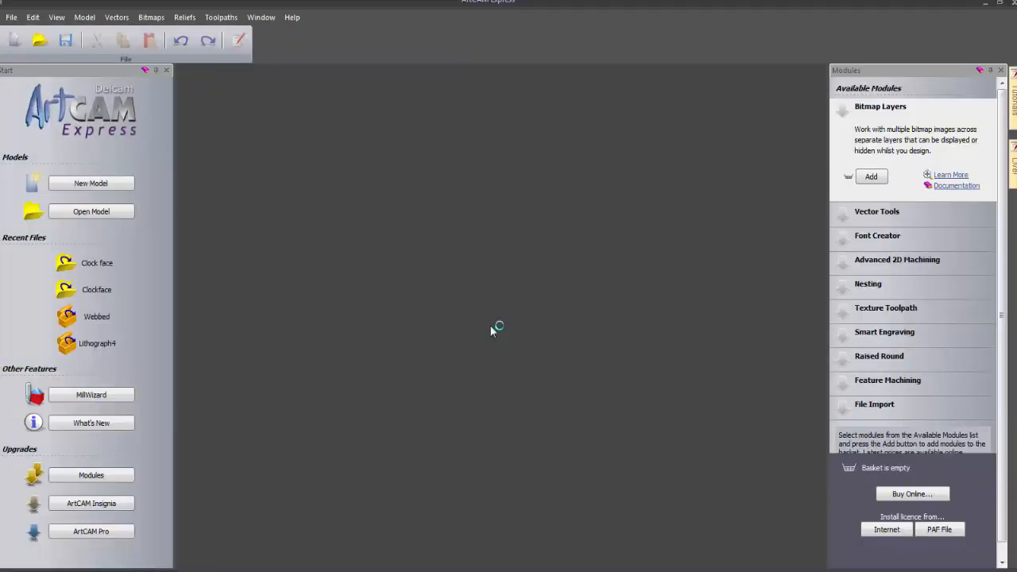
left_click(124, 212)
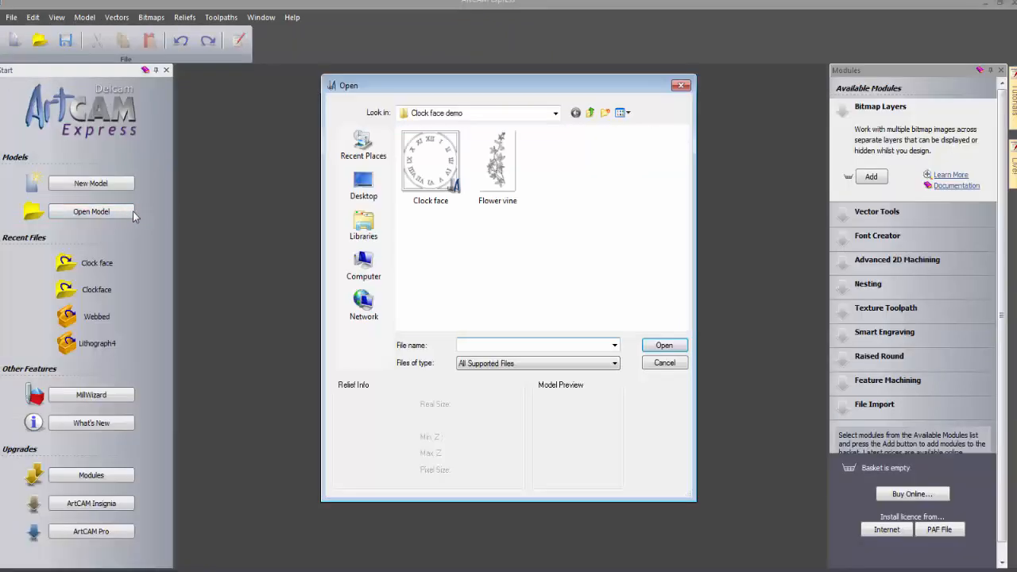
double_click(516, 164)
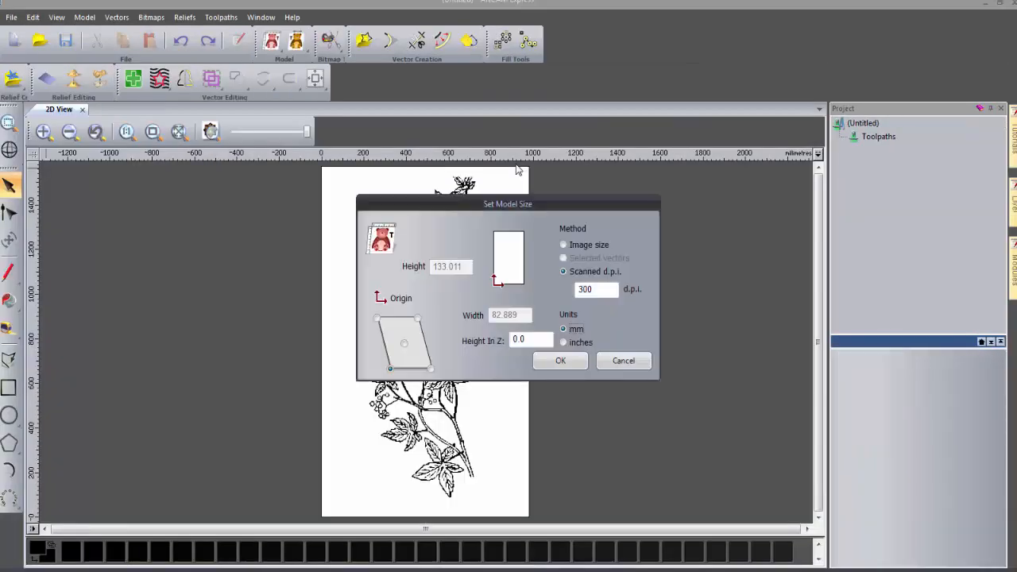
left_click(561, 362)
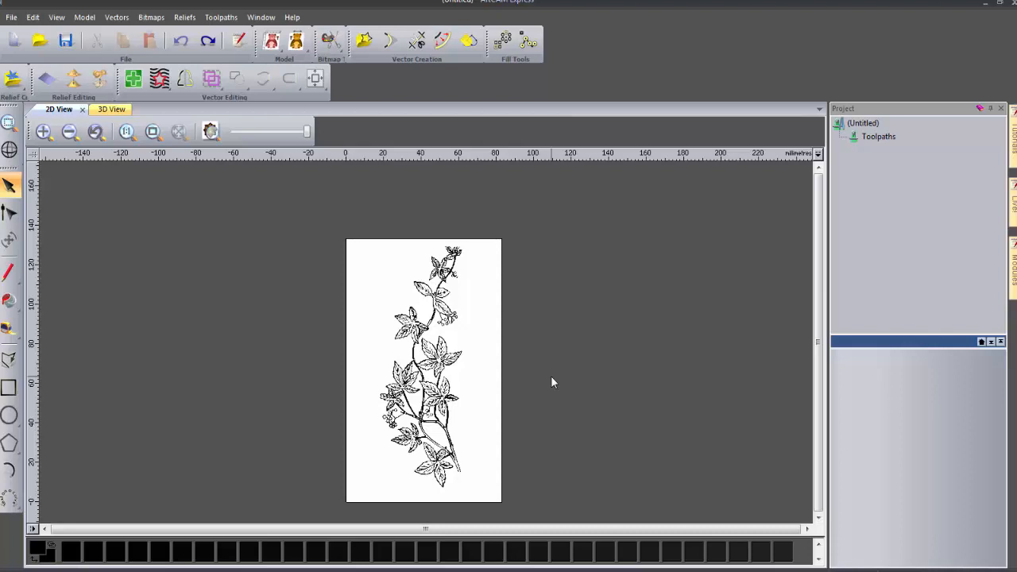
Reduce the vine image to a maximum of 2 colours
left_click(343, 46)
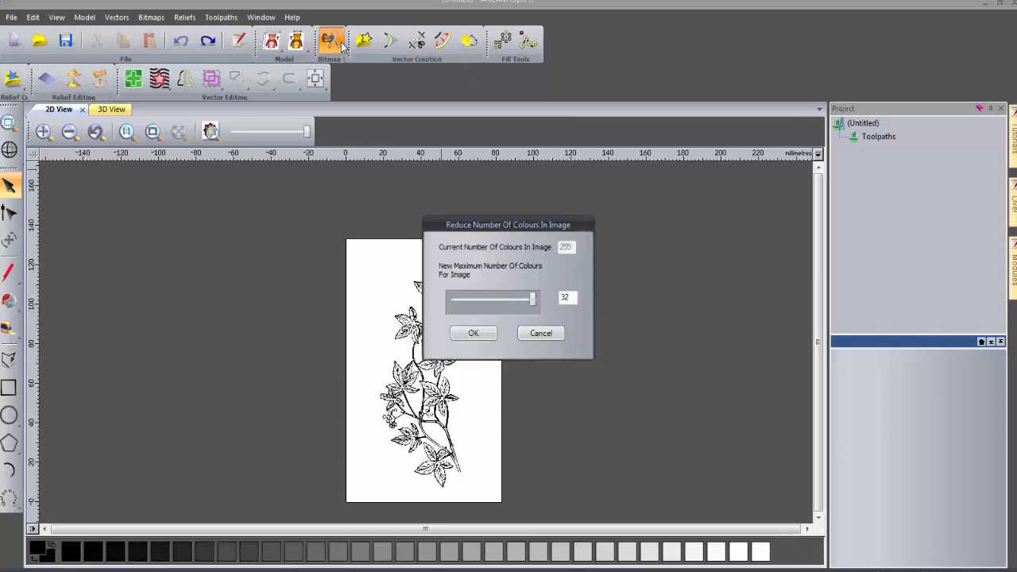
left_click_drag(521, 307, 453, 307)
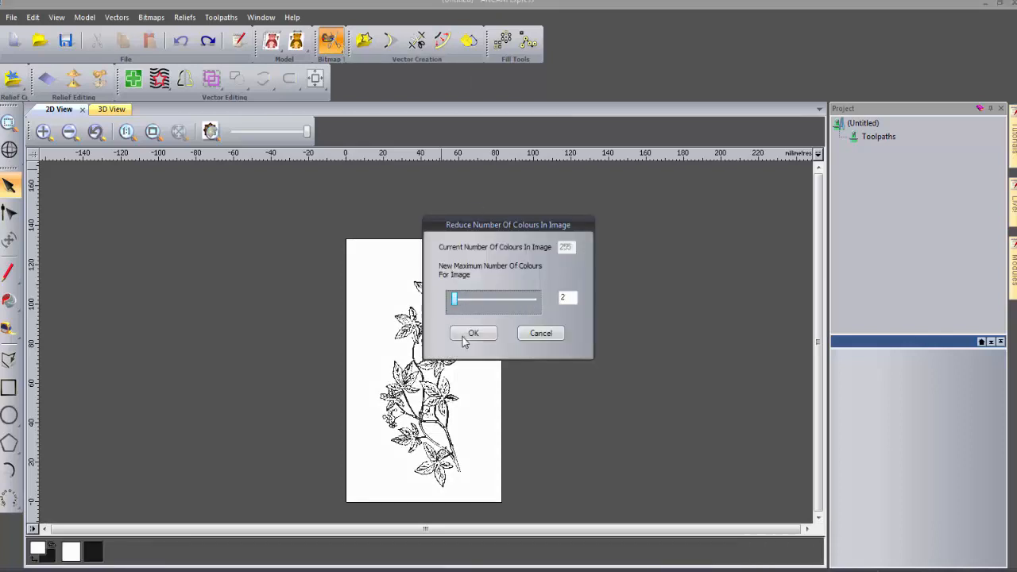
left_click(471, 334)
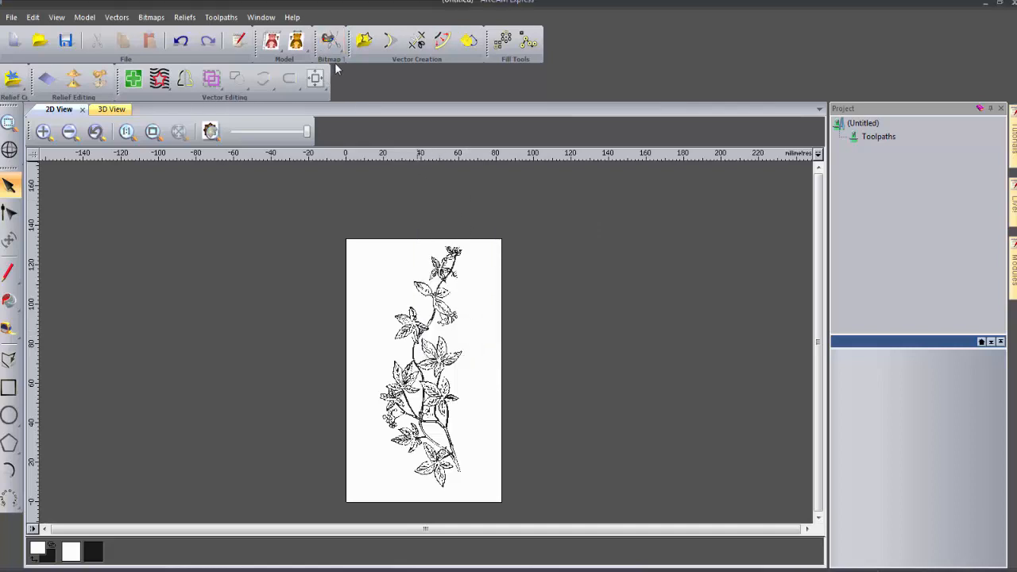
Create boundary vectors from the vine bitmap with black as primary colour, speckle size 50 pixels and smoothness 100%
left_click(471, 41)
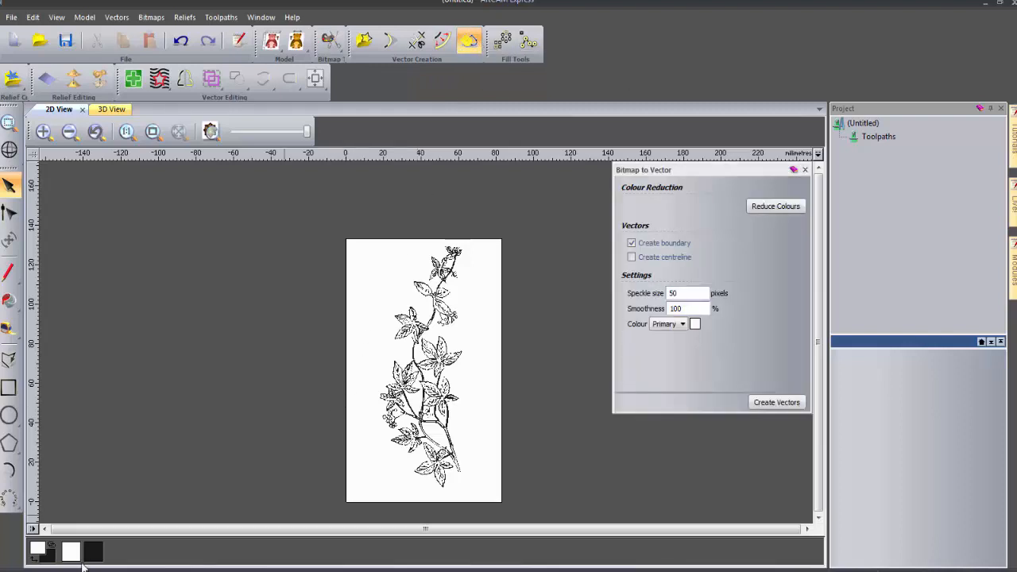
left_click(93, 557)
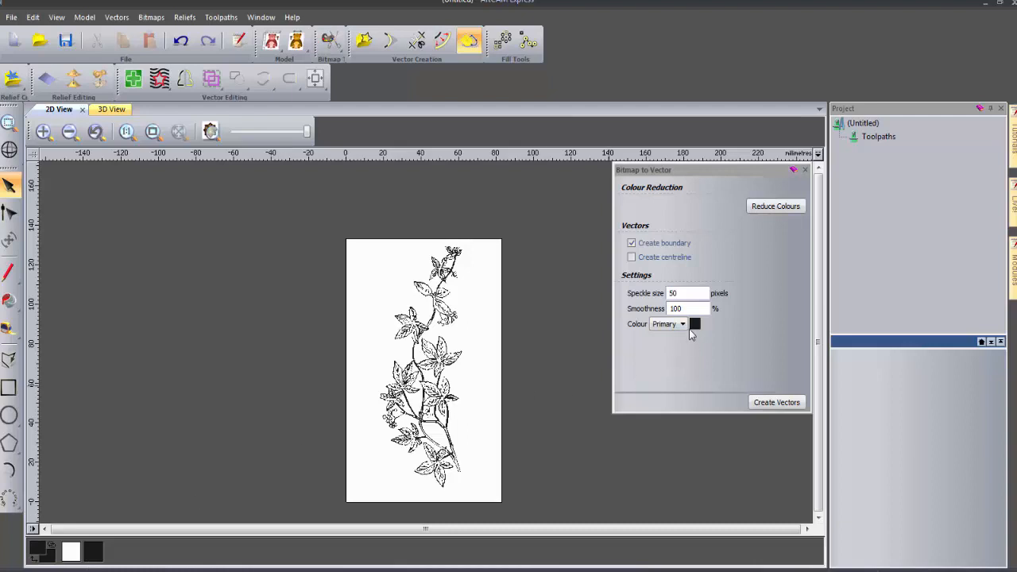
left_click(771, 402)
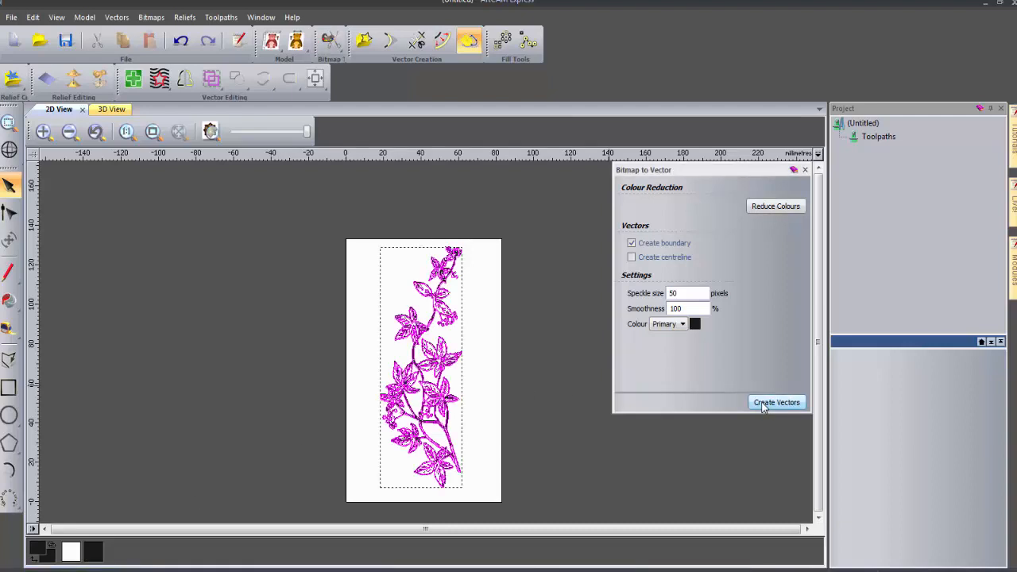
Close the Bitmap to Vector settings and fade the bitmap out completely to inspect the vine vectors
left_click(805, 170)
left_click_drag(307, 131, 229, 131)
scroll(444, 427, "up", 3)
scroll(444, 430, "down", 3)
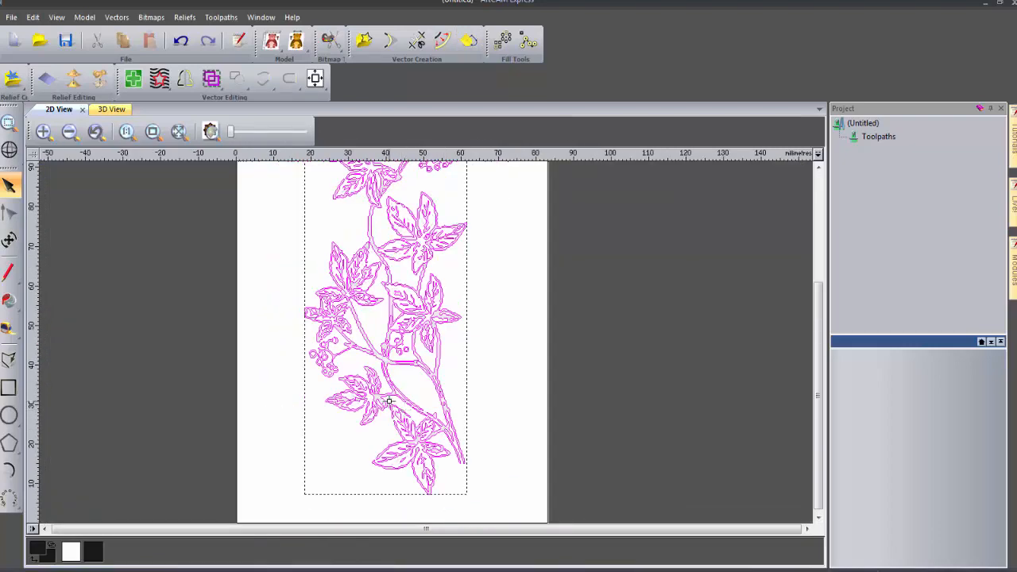
Export the traced vine vectors as an EPS file named Flower vine in the Clock face demo folder
left_click(118, 17)
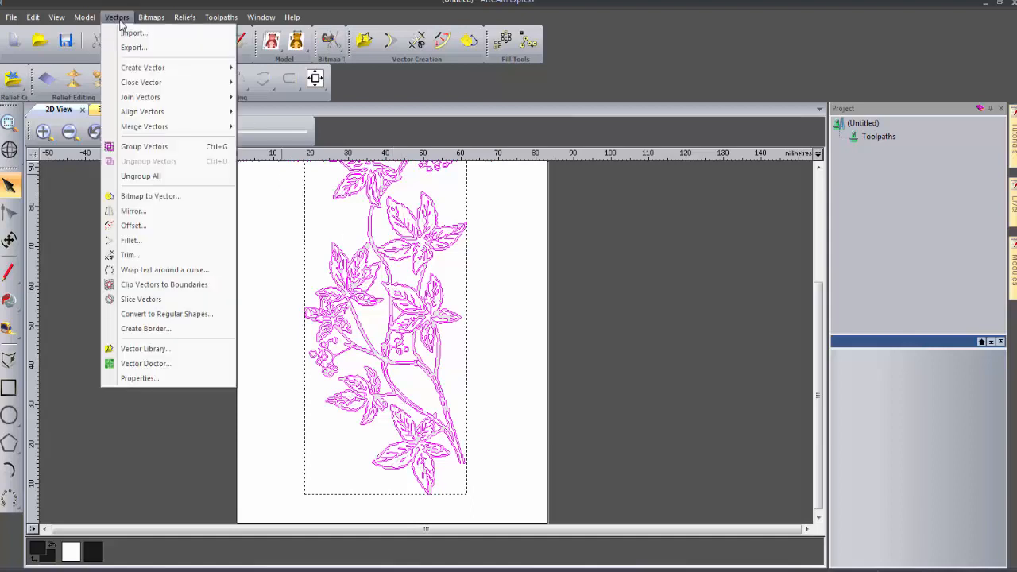
left_click(153, 49)
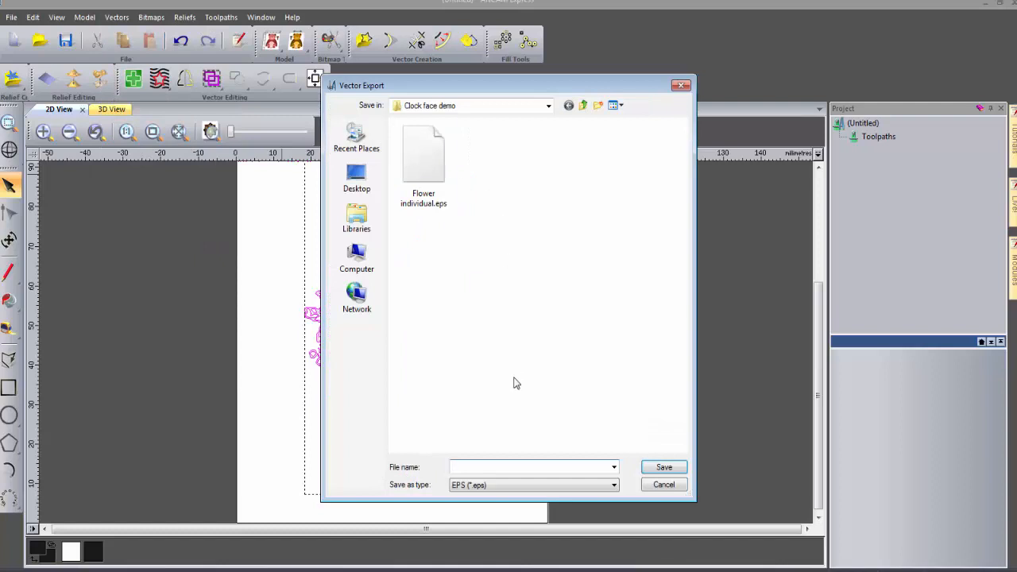
type("F")
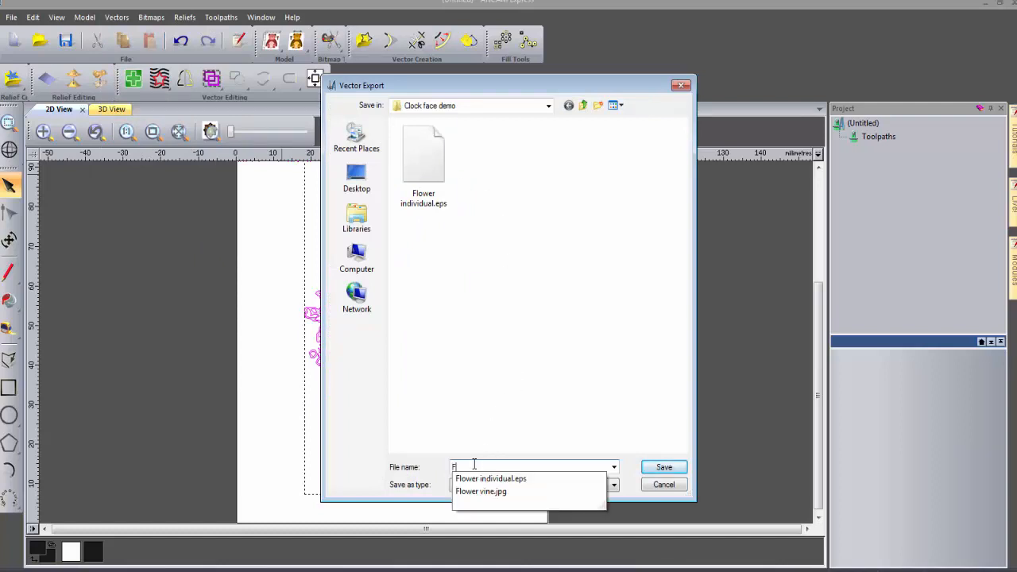
type("lower vine")
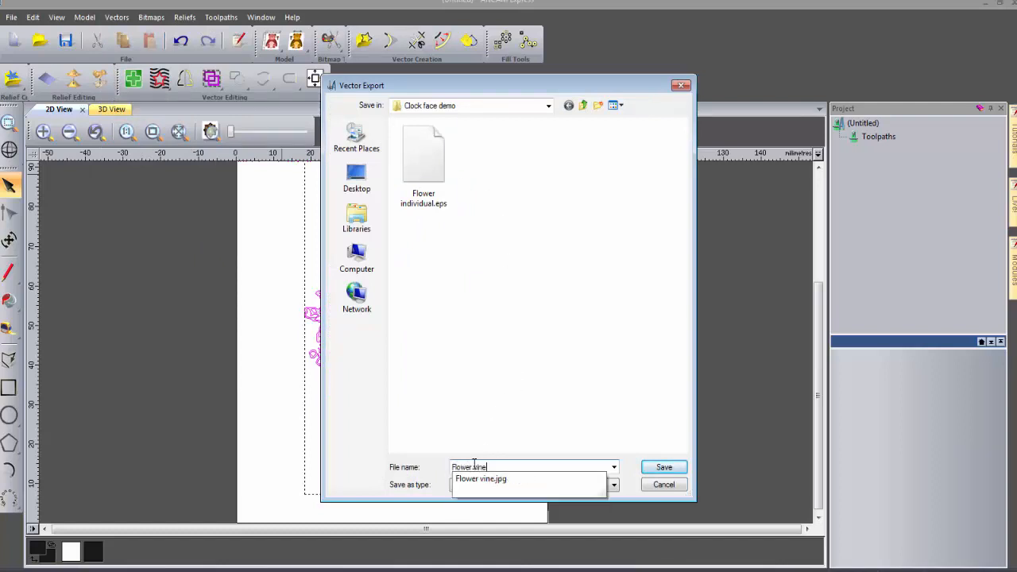
key("Return")
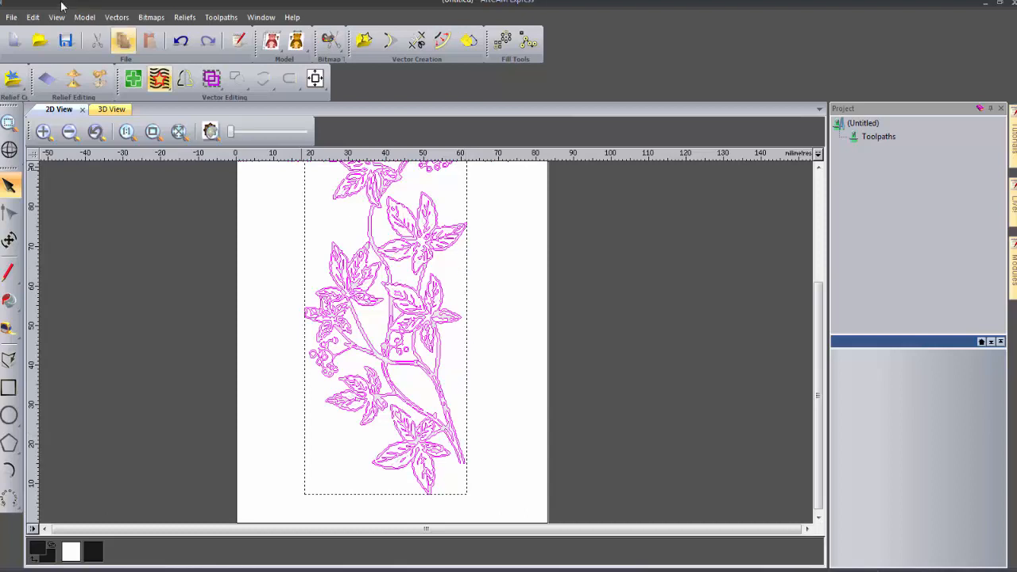
Close the vine model without saving changes and switch to the other ArtCAM Express window with the Clock face model
left_click(12, 17)
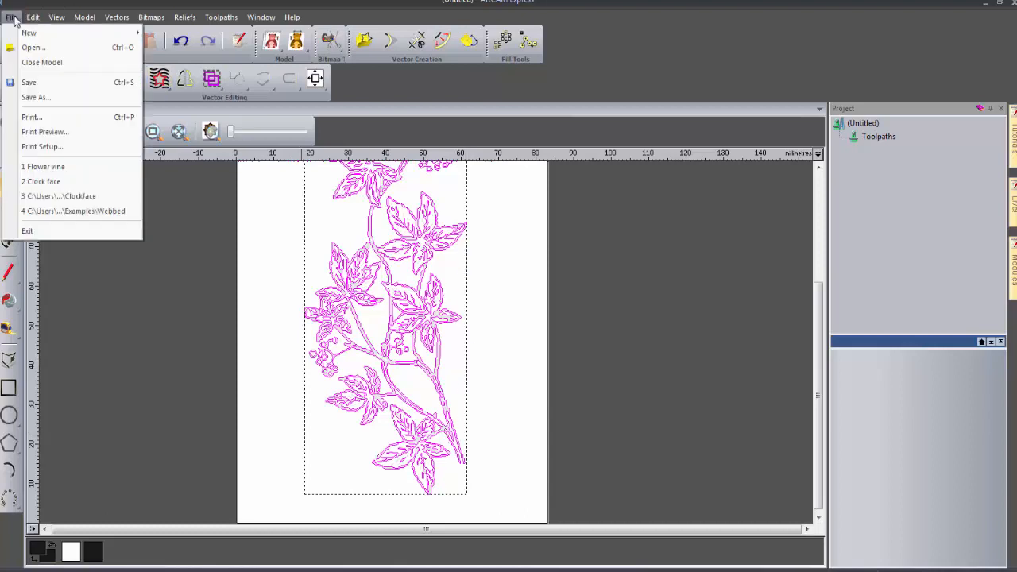
left_click(46, 68)
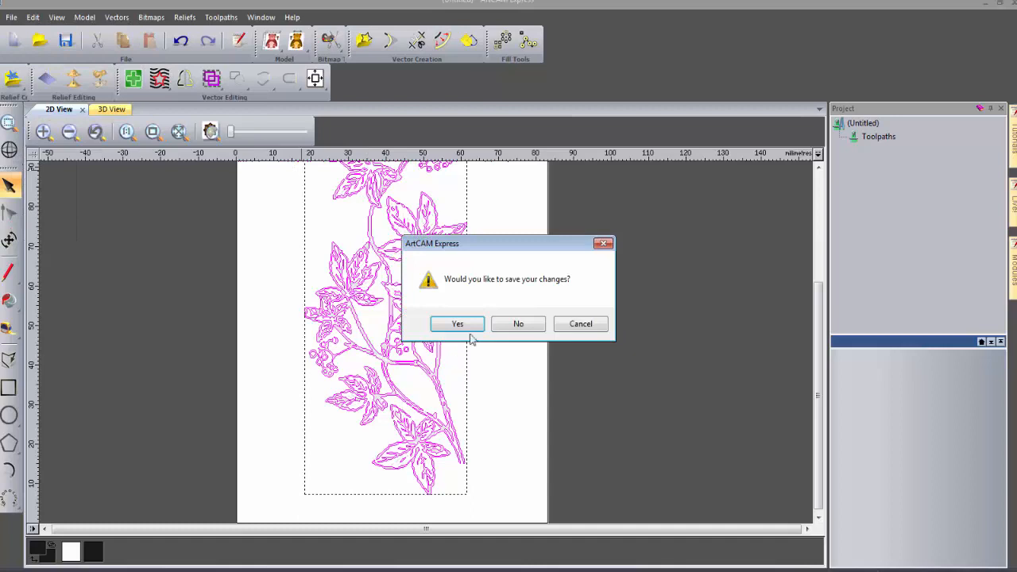
left_click(517, 325)
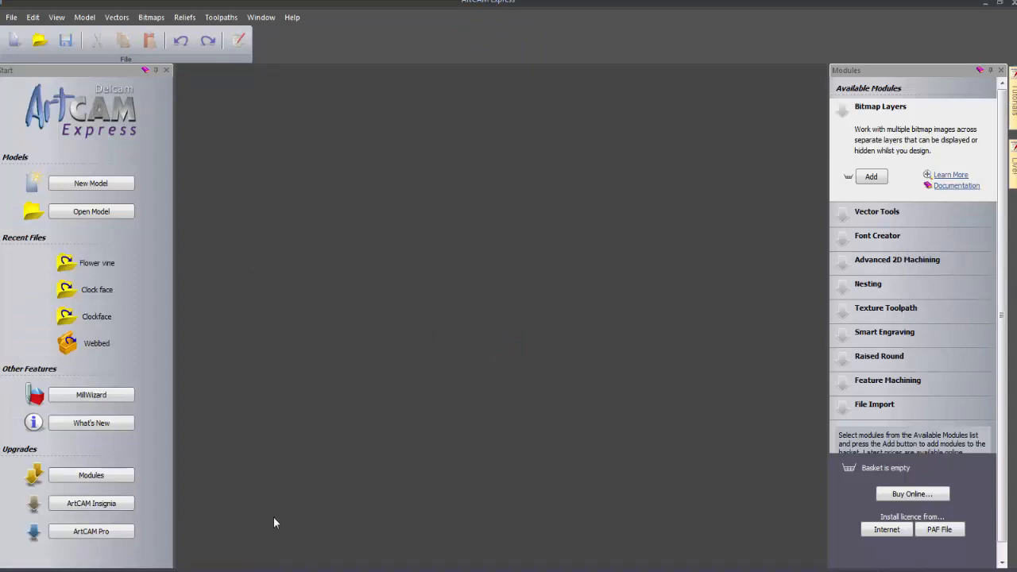
left_click(253, 571)
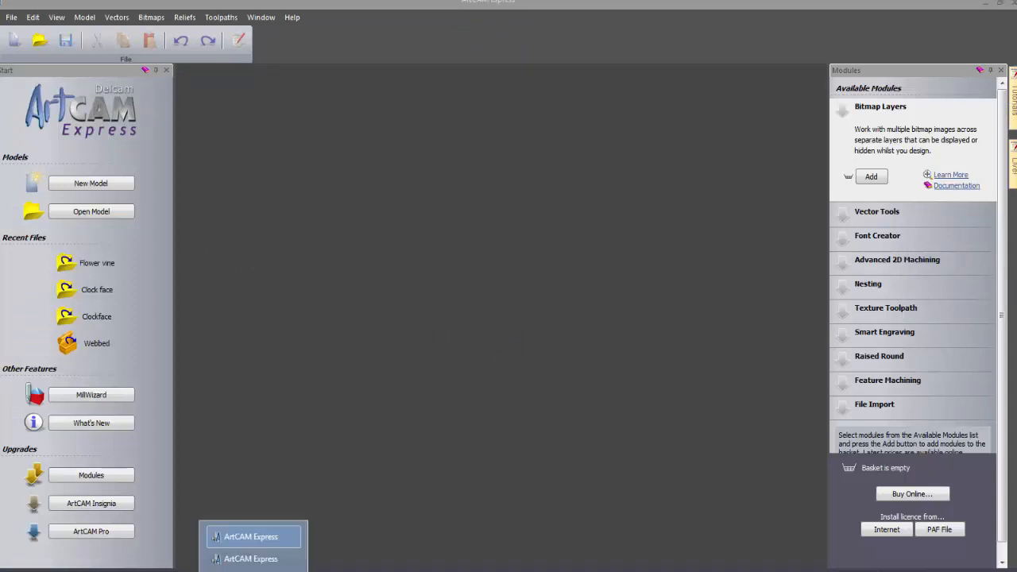
left_click(257, 561)
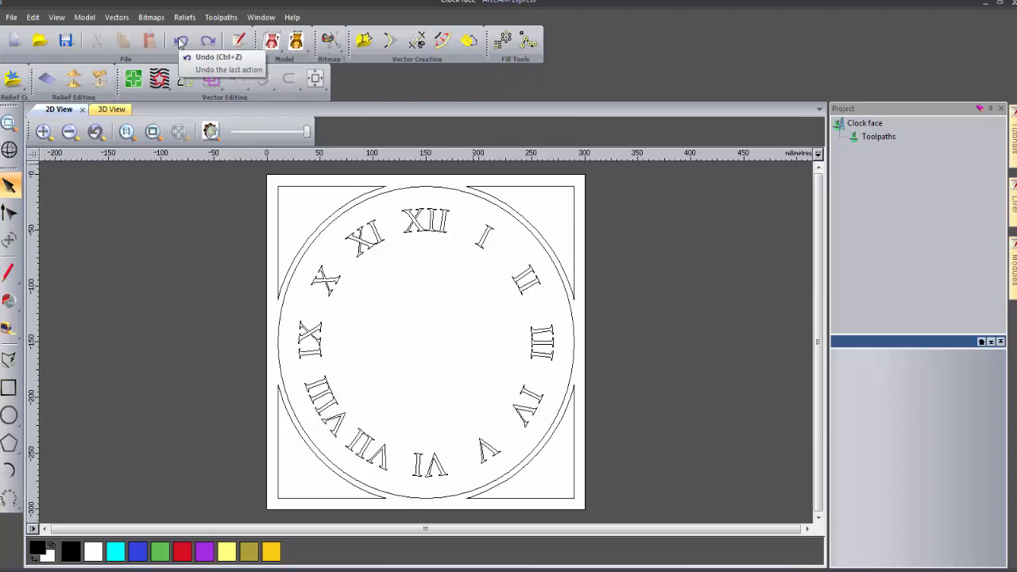
Import Flower.eps at the centre of the model and place the small flower outside the clock face, beside the IX numeral
left_click(118, 19)
left_click(131, 33)
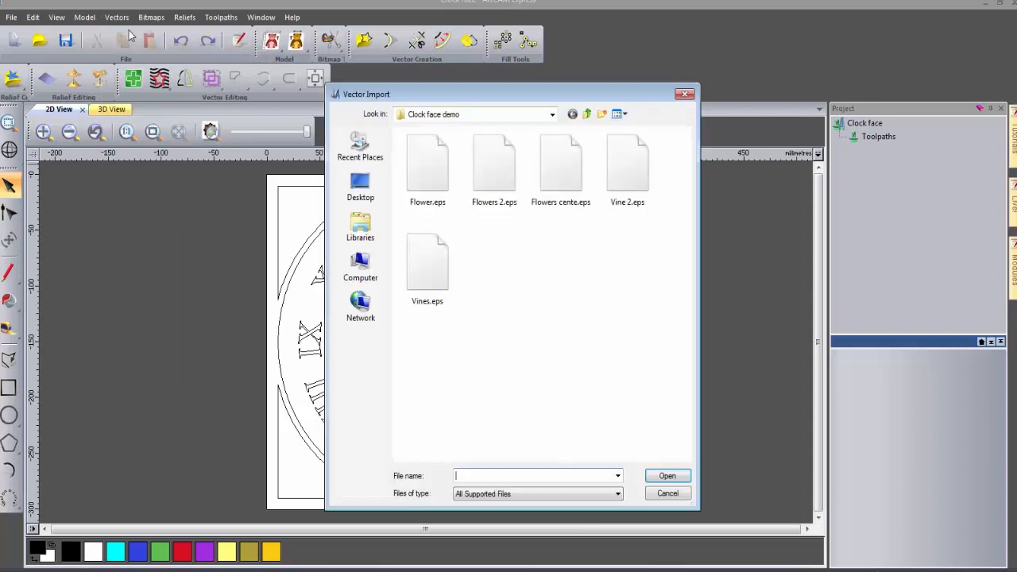
double_click(429, 166)
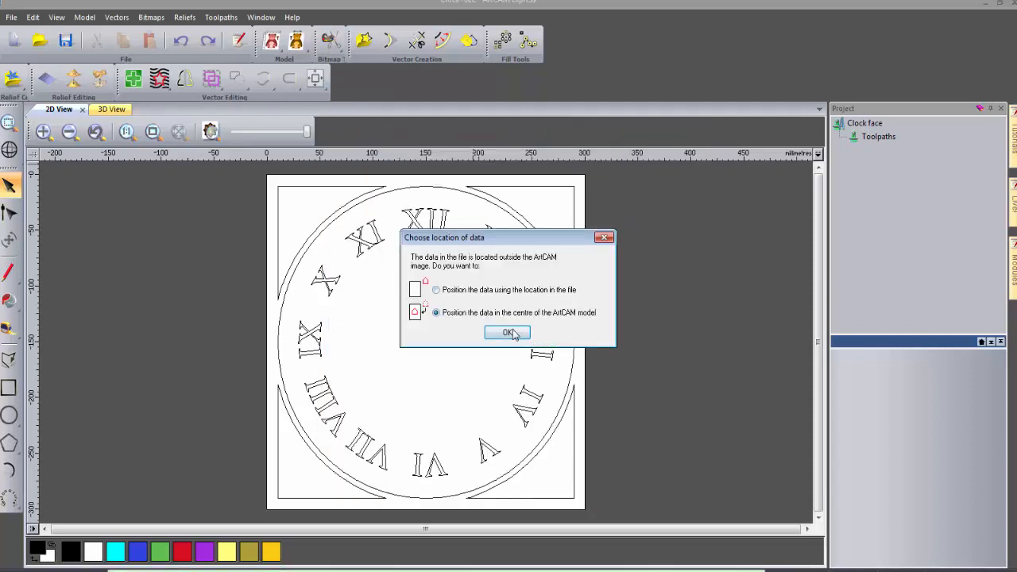
left_click(514, 334)
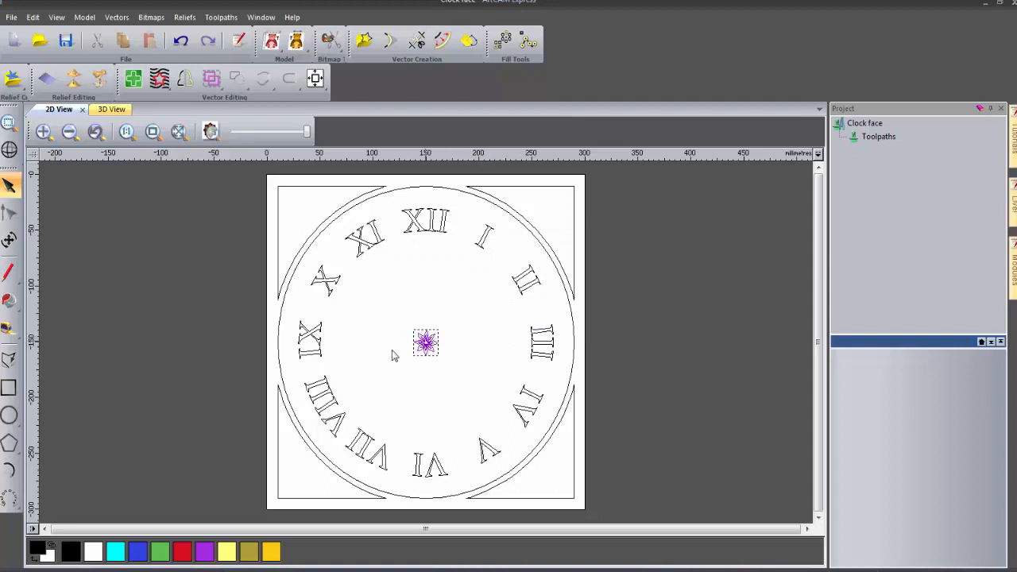
left_click_drag(423, 343, 239, 350)
left_click(236, 389)
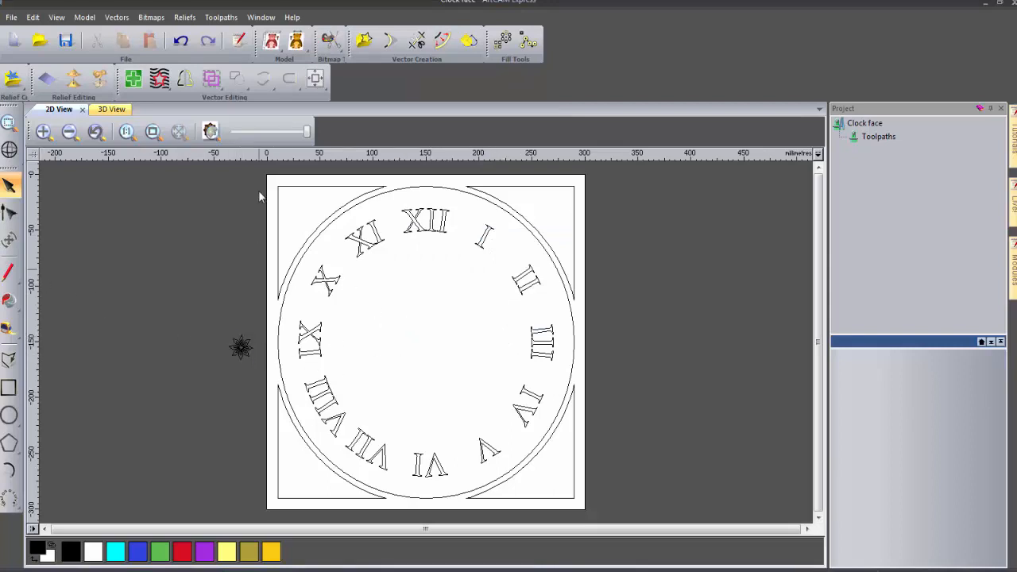
Import Flowers 2.eps and place the five-petal flower outside the clock face, above the small flower
left_click(117, 16)
left_click(139, 31)
double_click(488, 166)
left_click_drag(425, 342, 203, 263)
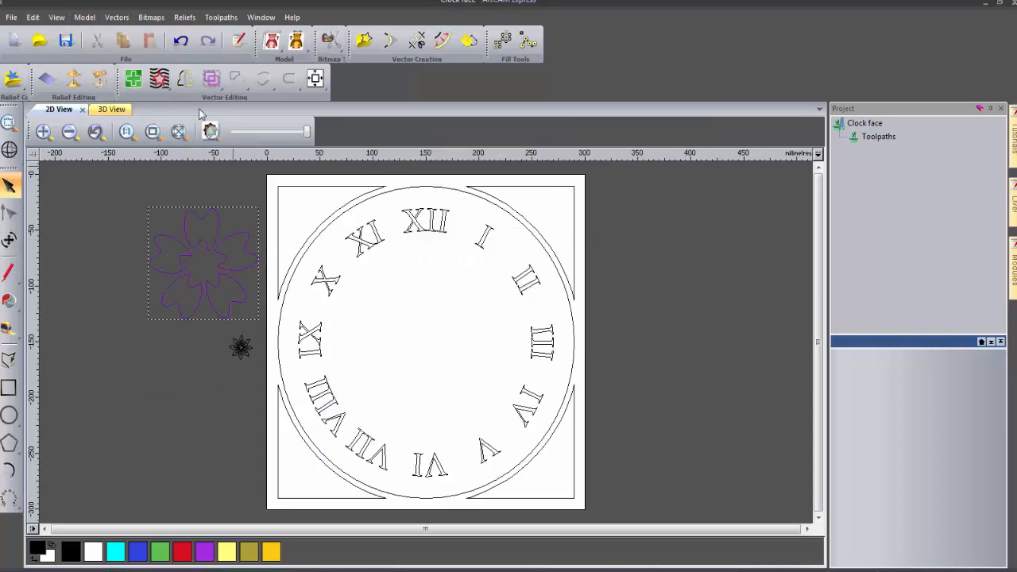
Import Flowers cente.eps at the model centre and place the artwork outside the clock face, below the five-petal flower
left_click(117, 17)
left_click(140, 32)
double_click(548, 167)
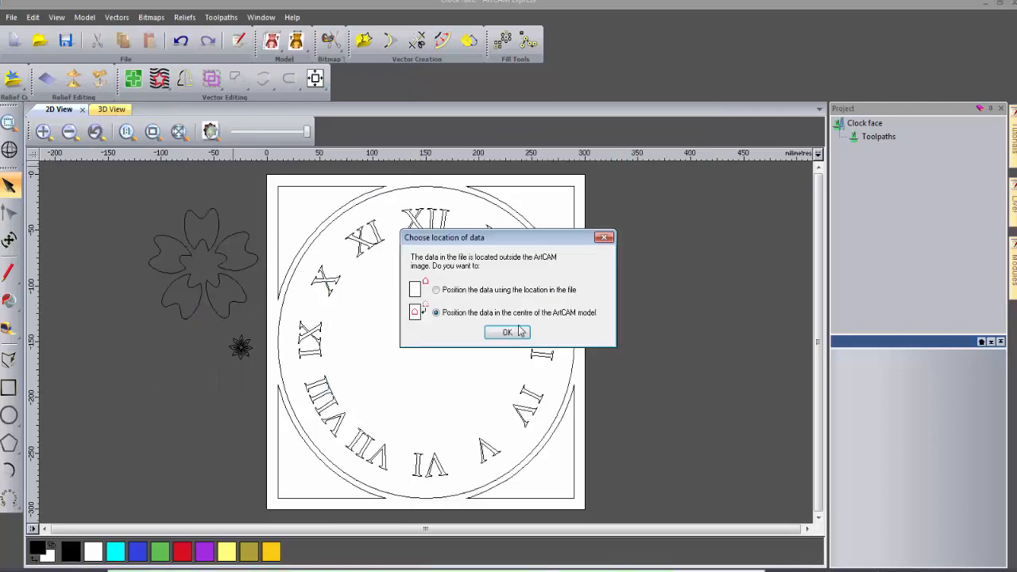
left_click(575, 332)
left_click_drag(479, 341, 212, 374)
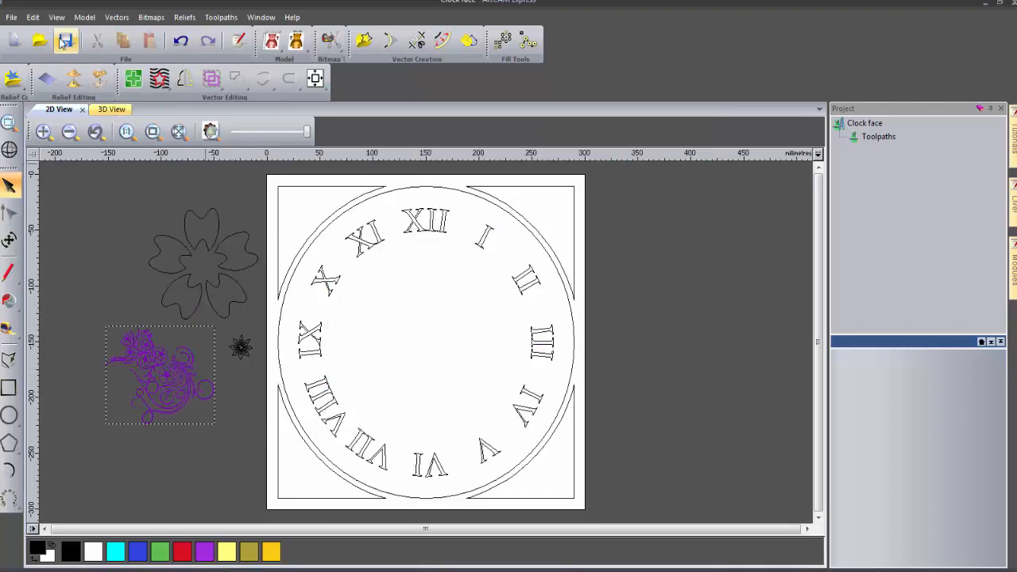
Import Vine 2.eps at the model centre and place the small vine outside the clock face, below the small flower
left_click(11, 17)
left_click(117, 17)
left_click(139, 31)
double_click(628, 163)
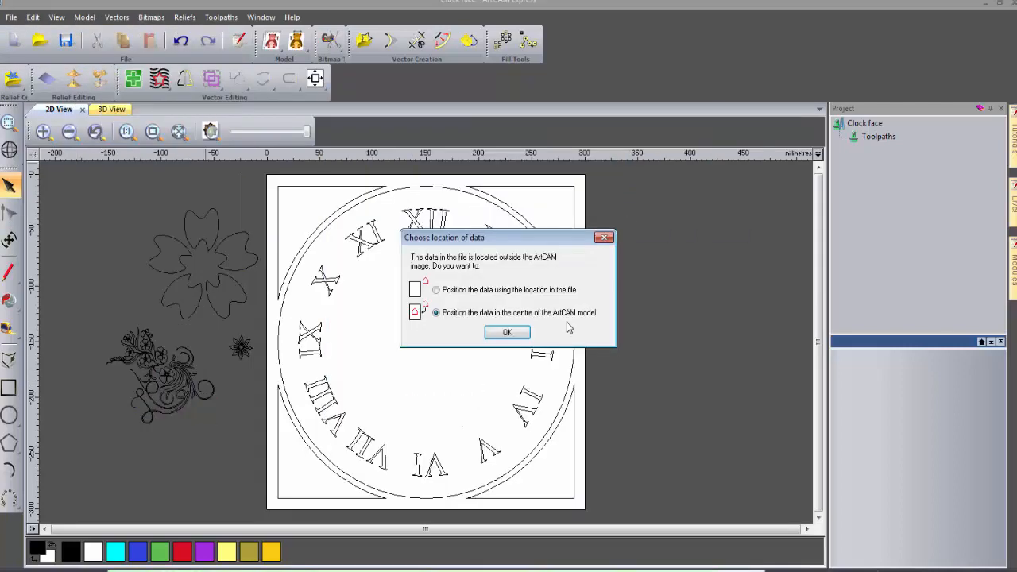
left_click(509, 331)
left_click_drag(444, 349, 242, 438)
Import Vines.eps at the model centre and place the vine on the empty area to the right of the clock face
left_click(117, 17)
left_click(139, 32)
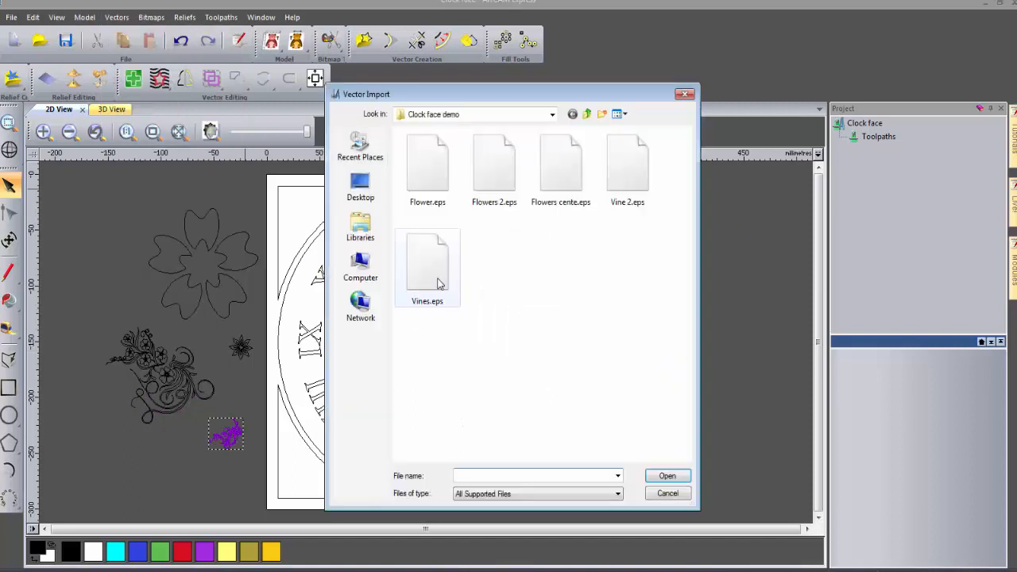
double_click(431, 263)
left_click(507, 333)
left_click_drag(469, 354, 744, 389)
left_click(712, 493)
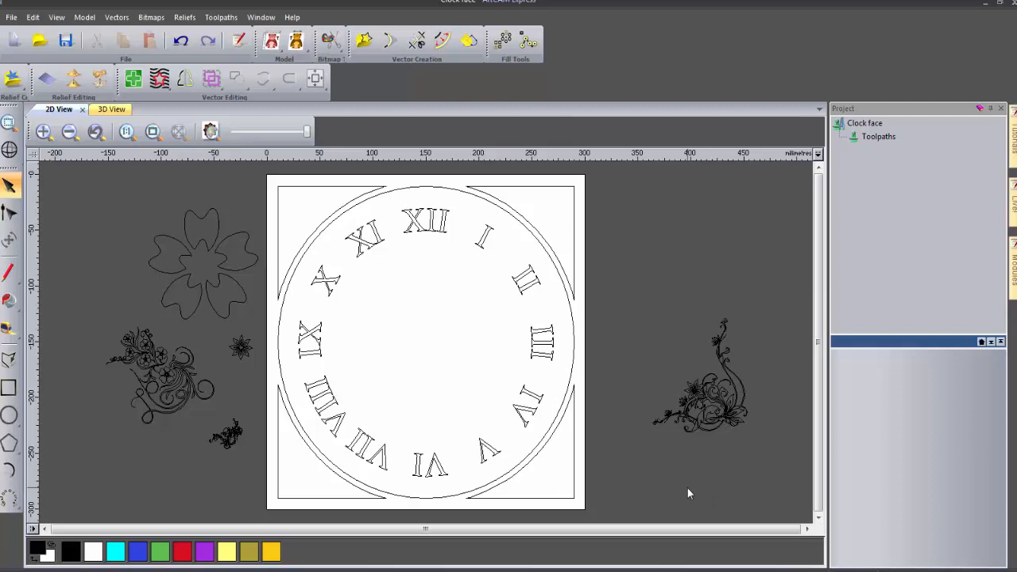
Scale the Vines artwork to about 54.6 by 62.6 mm and fit it inside the clock face's lower-right corner border
left_click(731, 417)
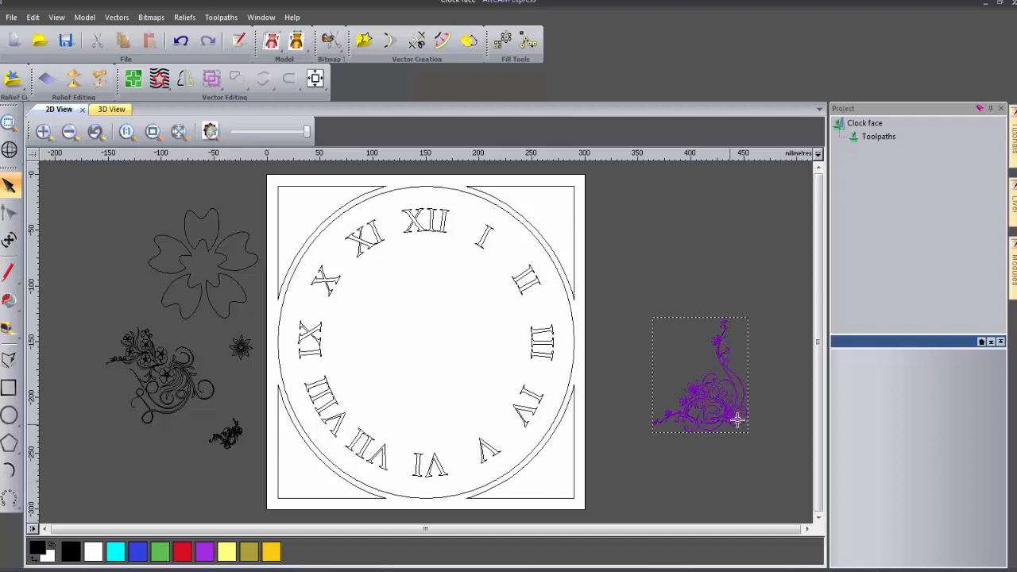
left_click_drag(745, 429, 590, 500)
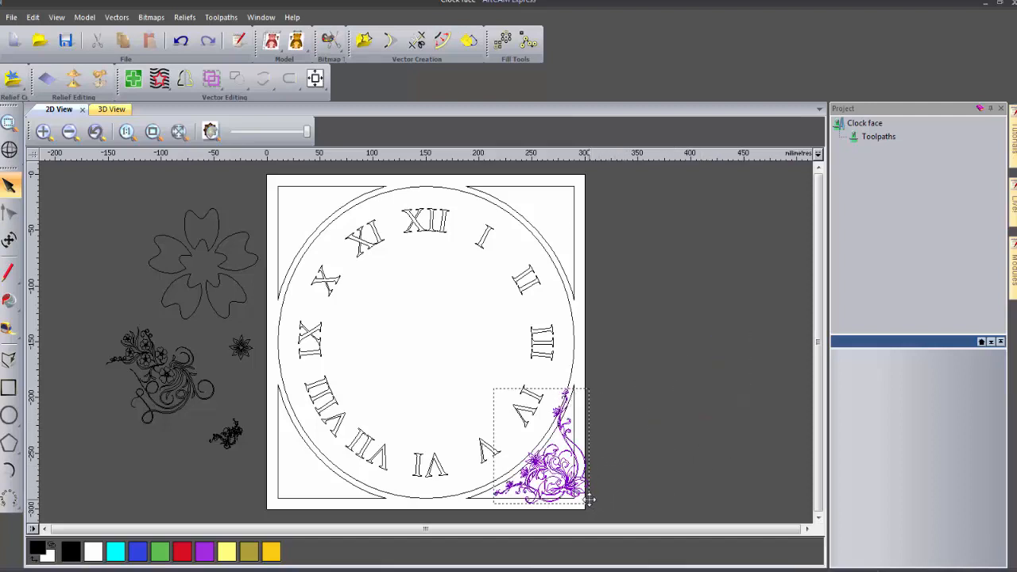
scroll(589, 500, "up", 2)
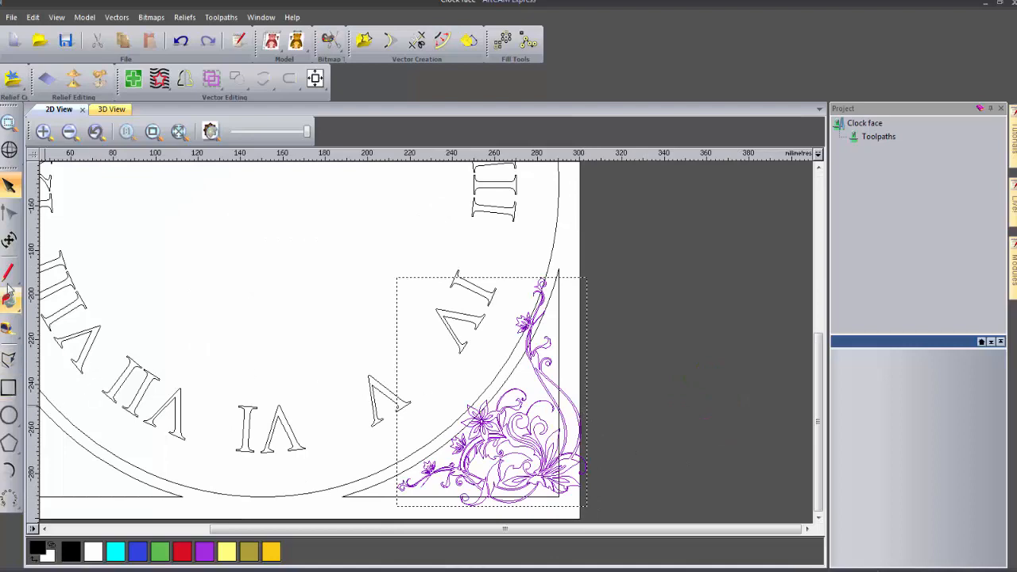
left_click(8, 239)
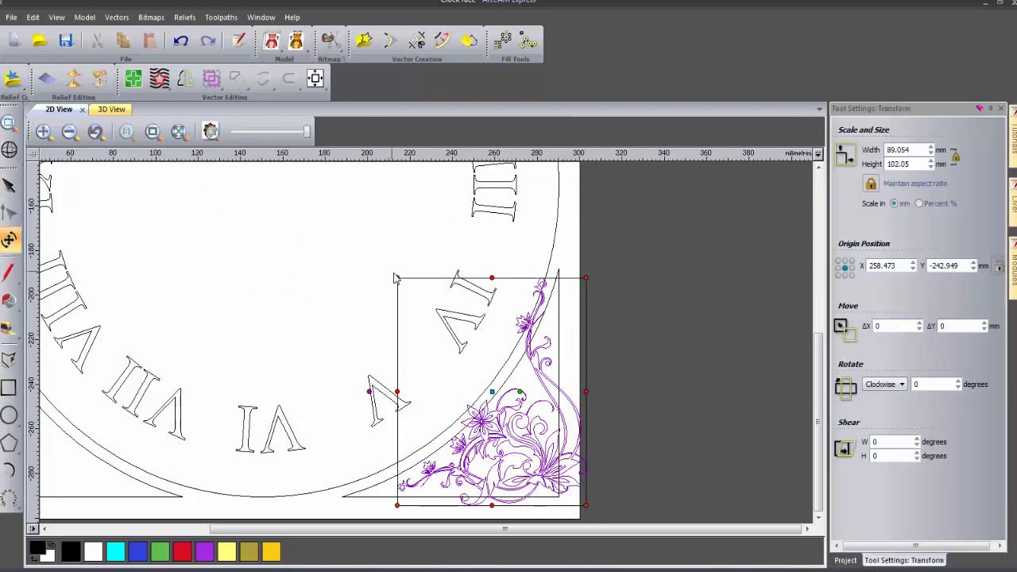
left_click_drag(397, 277, 471, 366)
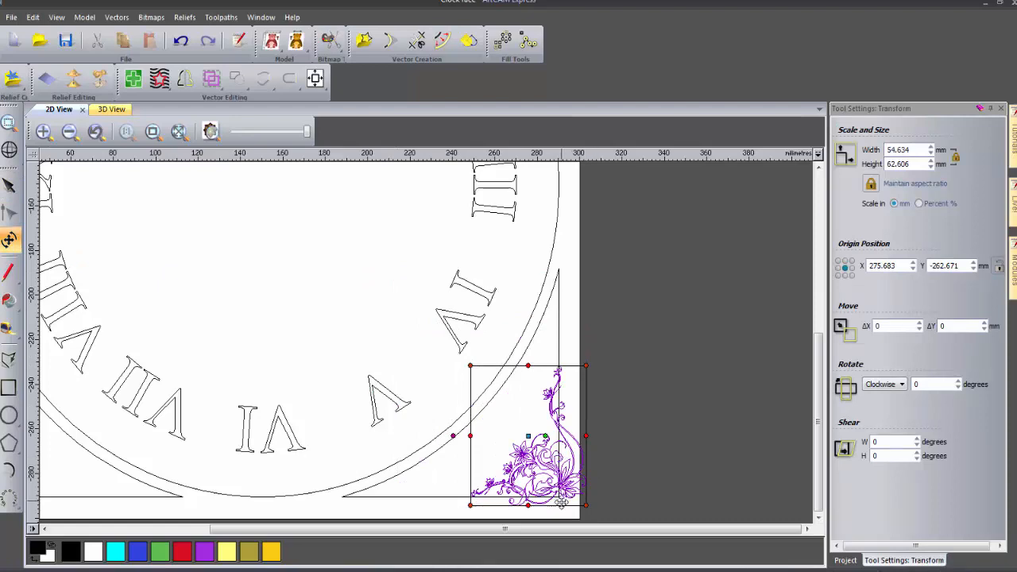
left_click_drag(555, 504, 526, 495)
left_click(621, 498)
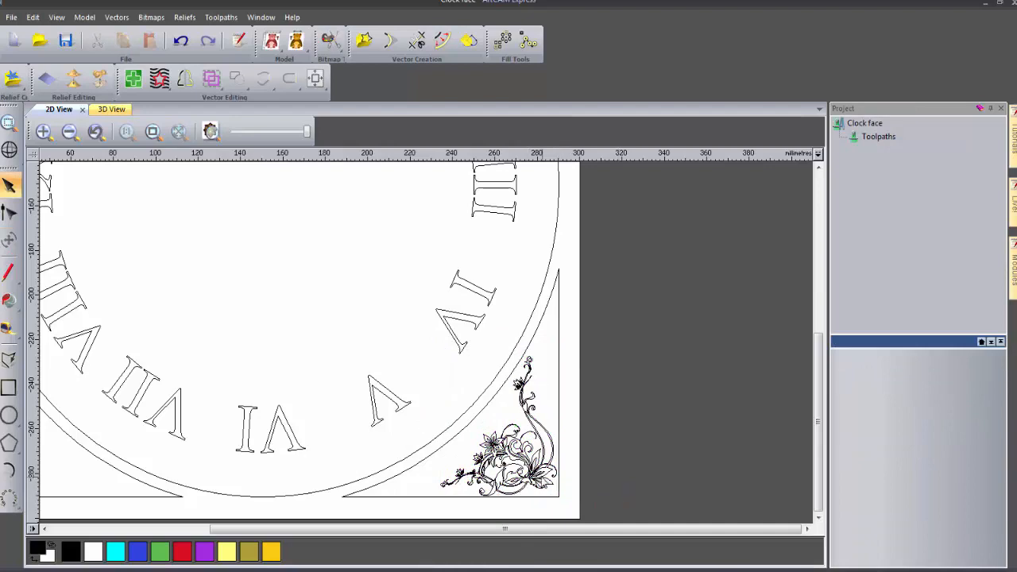
left_click(543, 480)
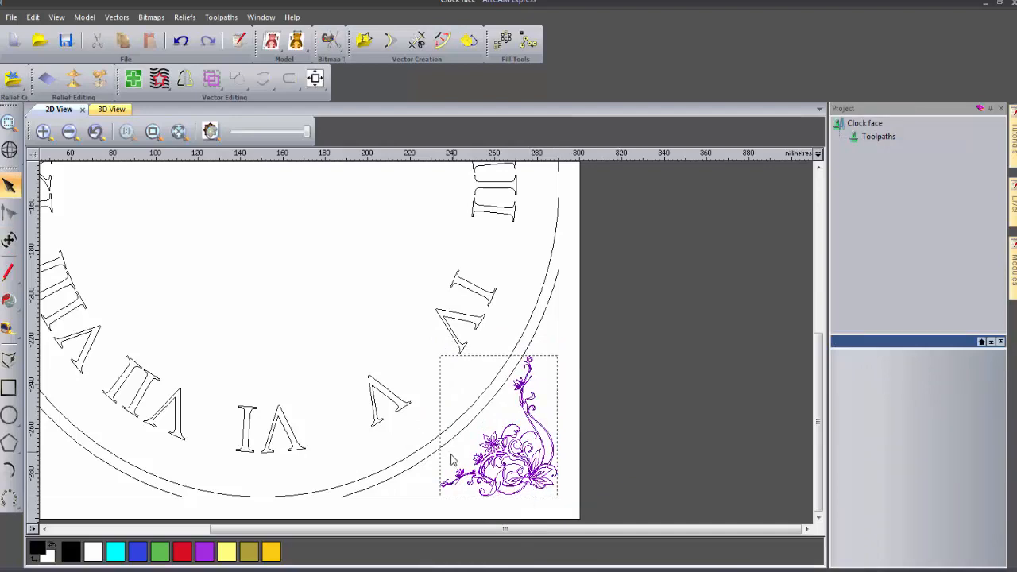
left_click_drag(443, 454, 443, 453)
left_click(627, 447)
Mirror the corner vine over and across the model, copying the original objects, to fill all four corners
scroll(604, 446, "down", 5)
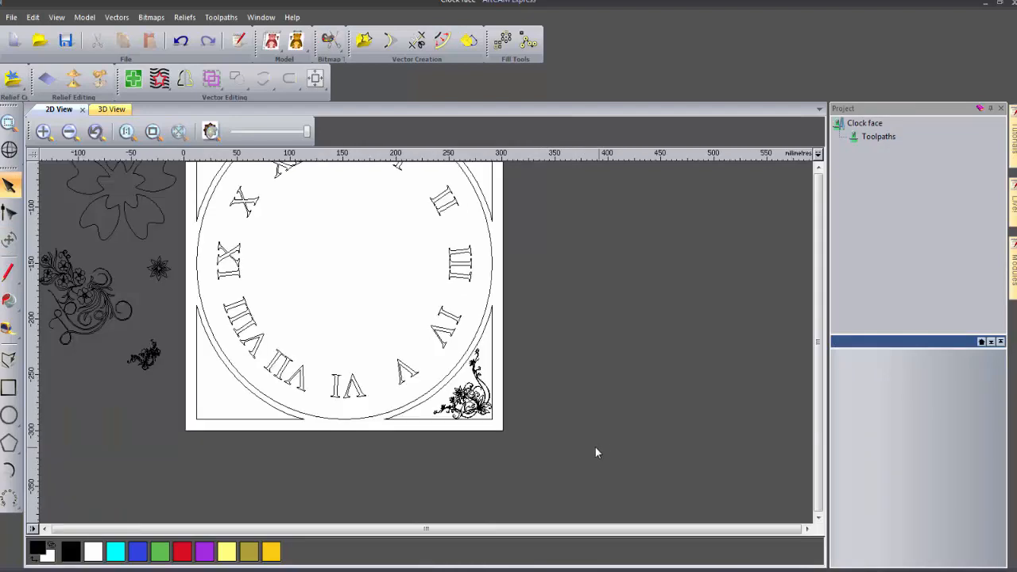
scroll(319, 263, "up", 2)
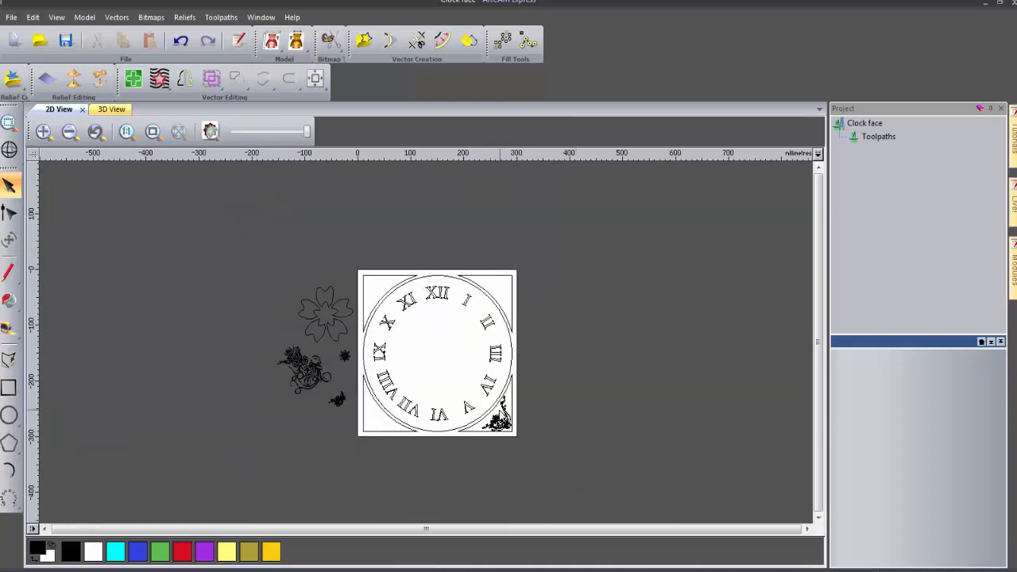
scroll(429, 341, "up", 2)
scroll(429, 342, "down", 2)
scroll(427, 337, "up", 1)
scroll(434, 345, "down", 1)
scroll(439, 355, "up", 1)
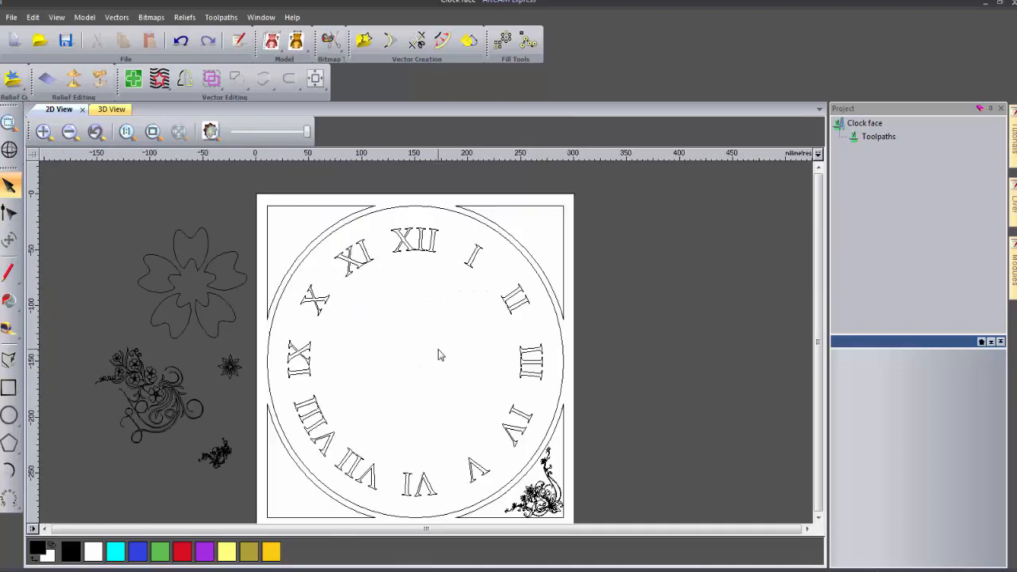
left_click(539, 491)
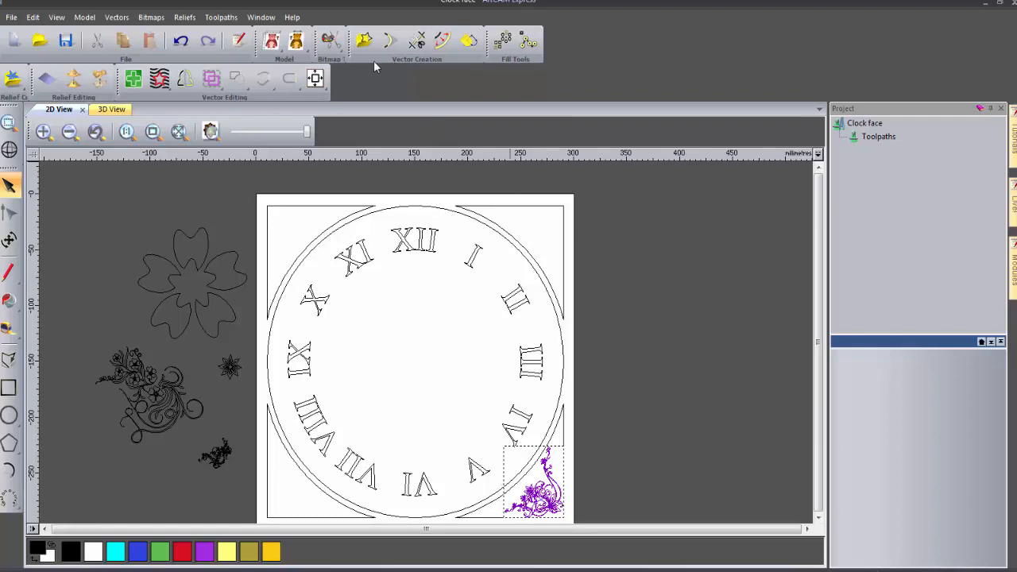
left_click(185, 78)
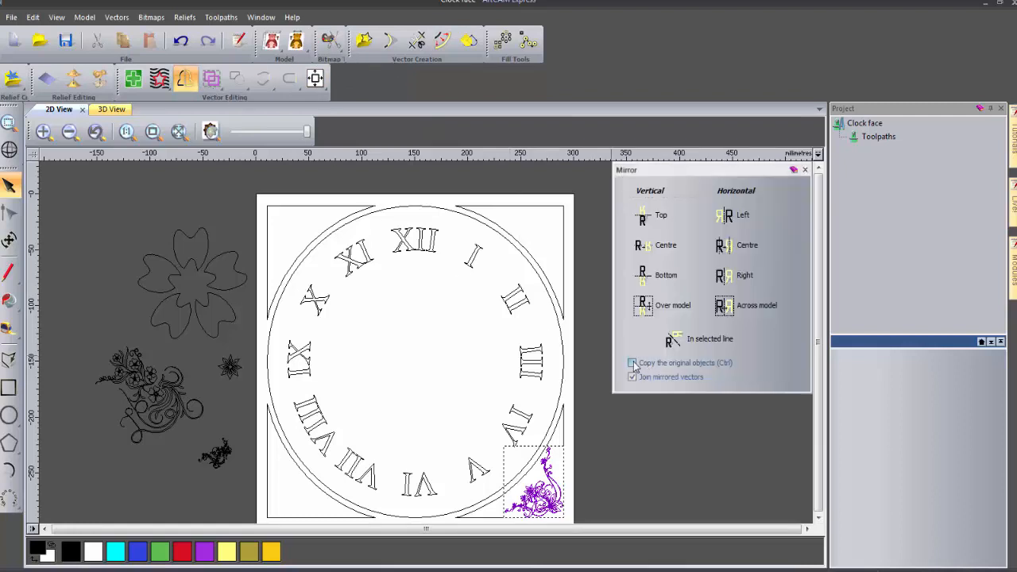
left_click(632, 364)
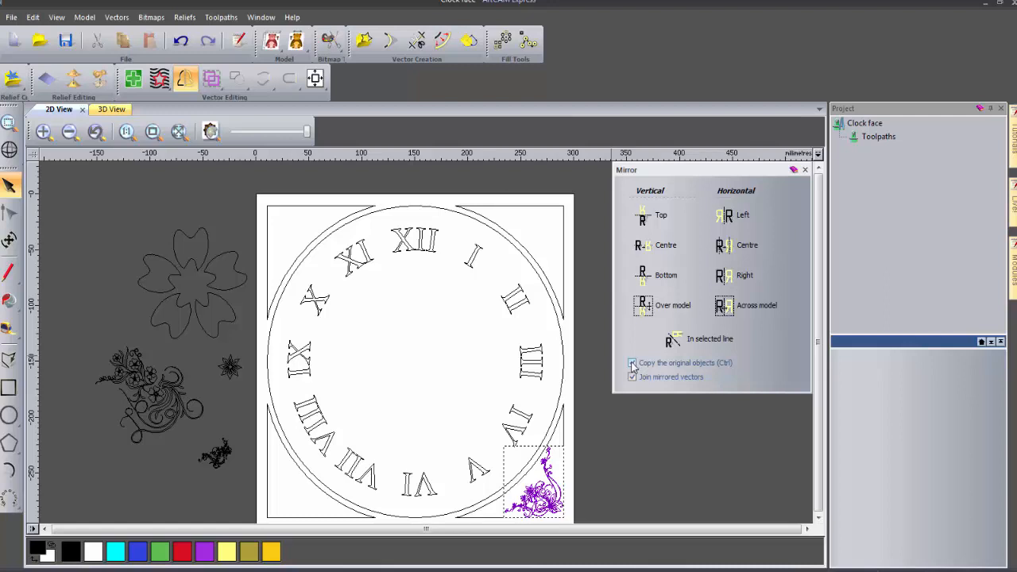
left_click(648, 311)
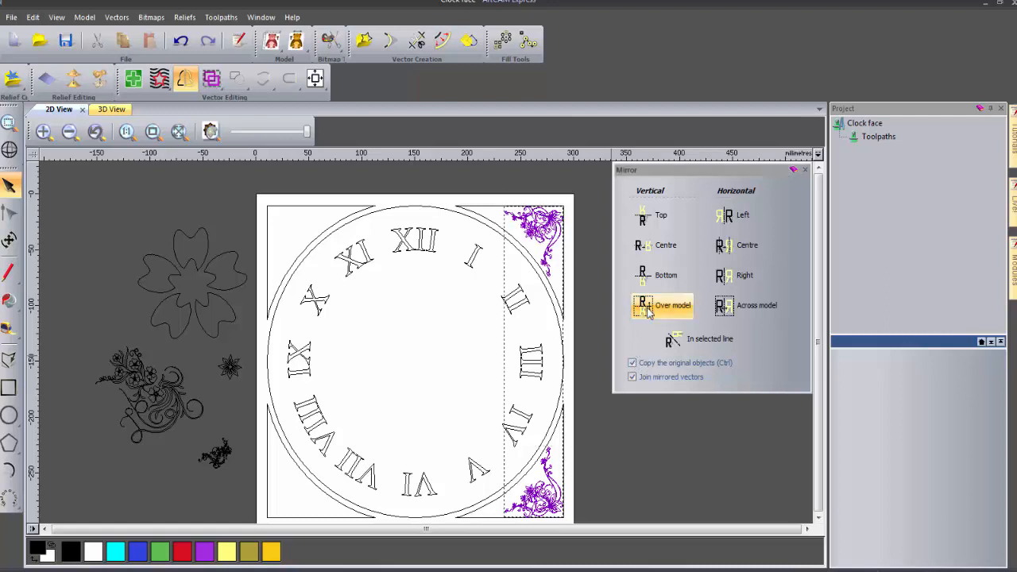
left_click(767, 311)
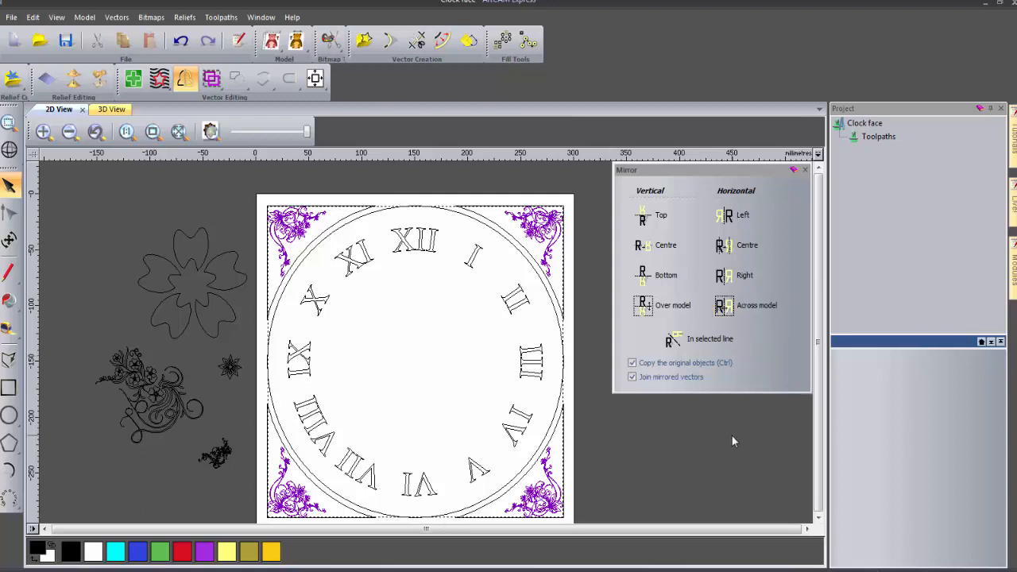
Move the small flower onto the clock face between numerals VII and VIII, scaling it to about 14.4 mm square
left_click(805, 170)
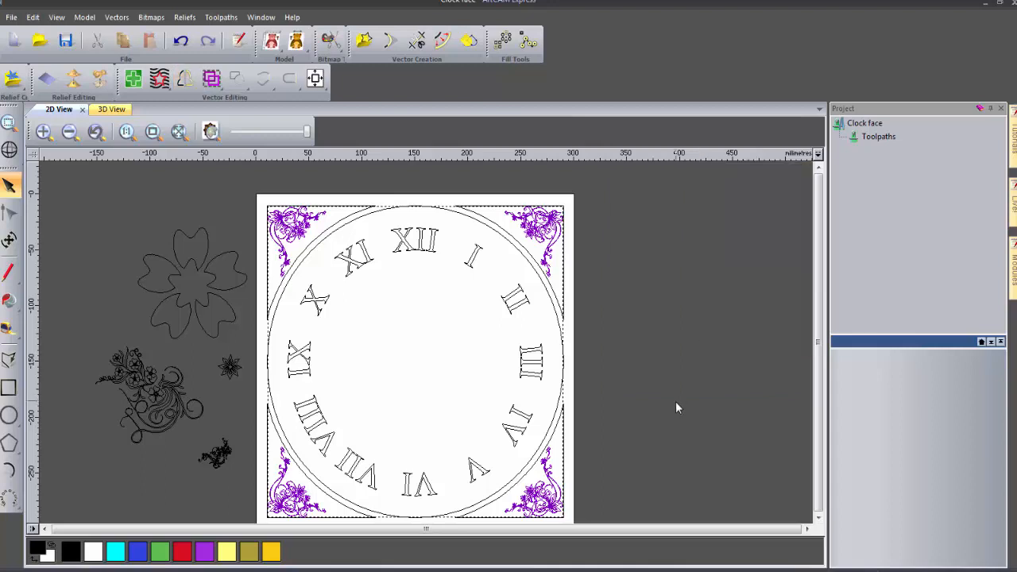
left_click(676, 401)
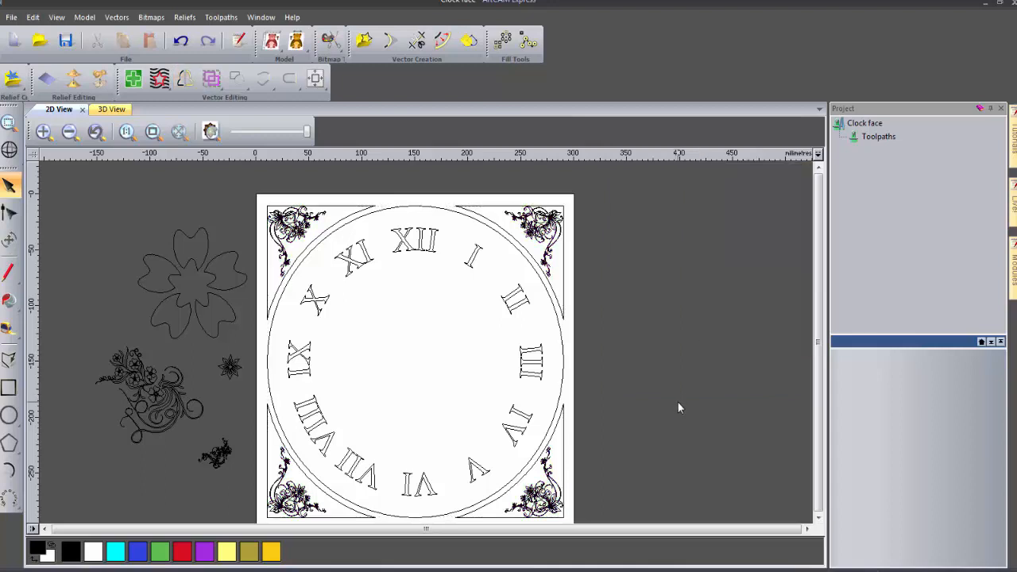
left_click(363, 405)
left_click_drag(167, 337, 204, 374)
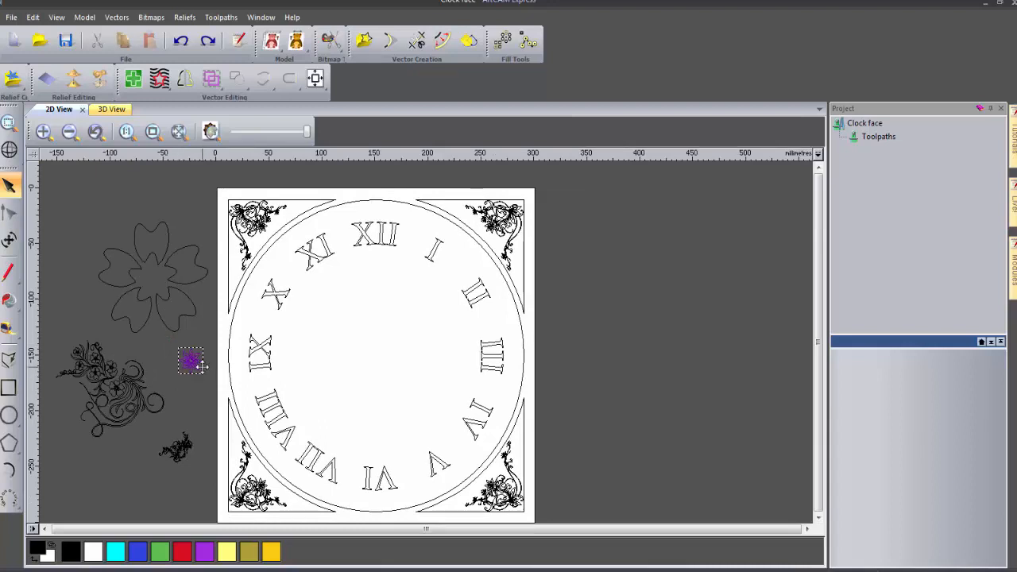
left_click_drag(202, 365, 331, 419)
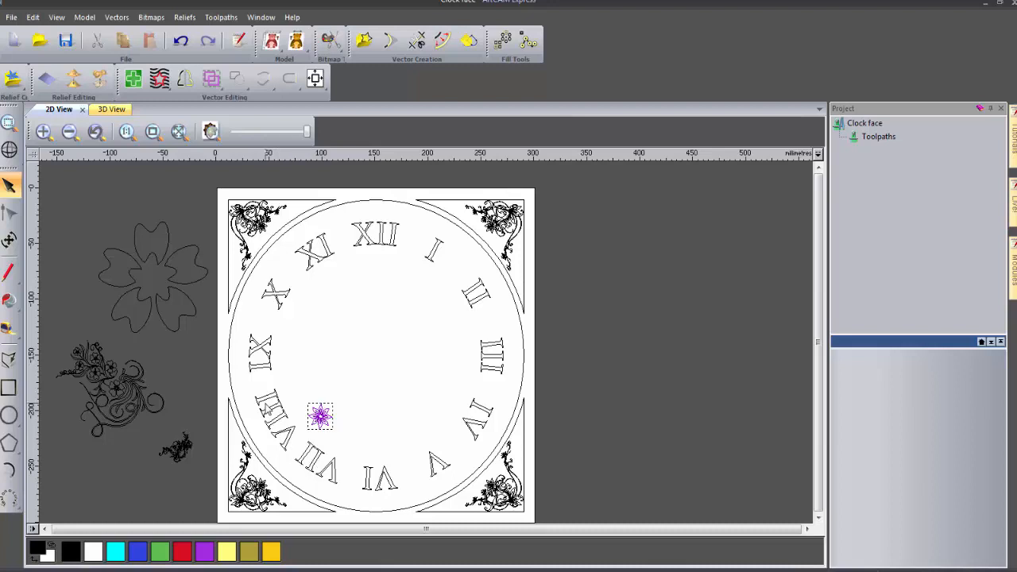
left_click(11, 240)
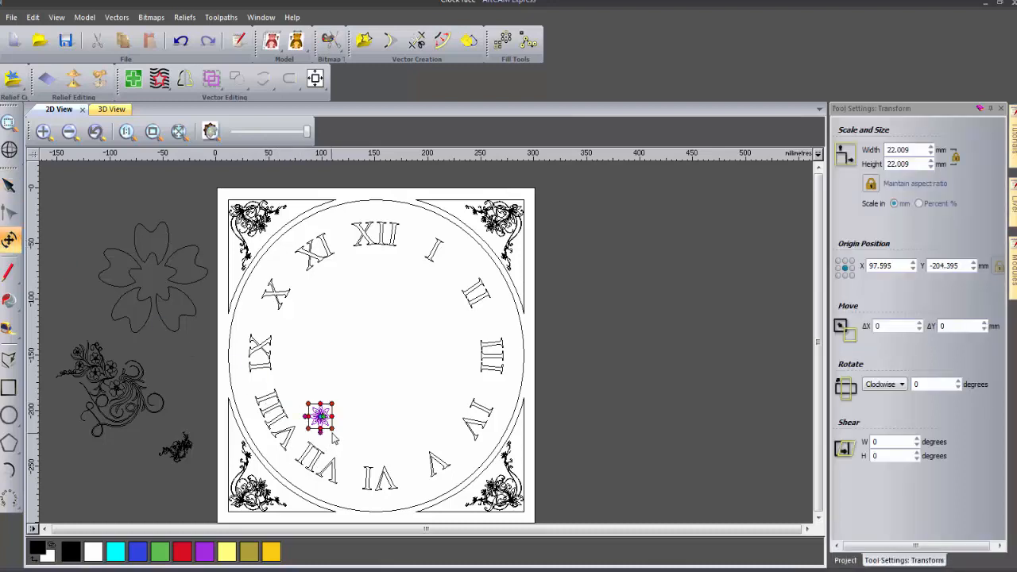
left_click_drag(318, 414, 301, 448)
scroll(302, 450, "up", 3)
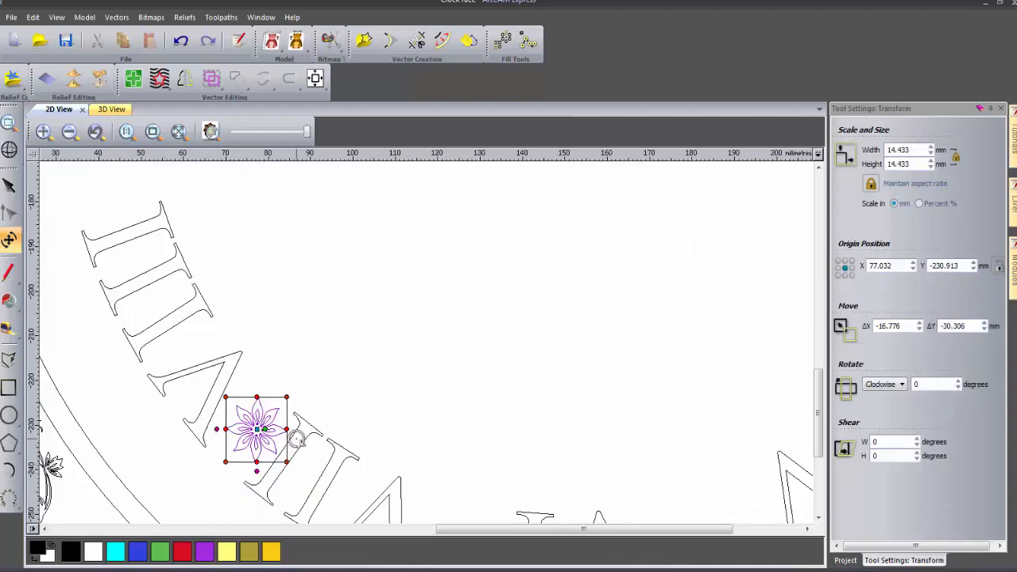
key("Escape")
scroll(374, 387, "down", 4)
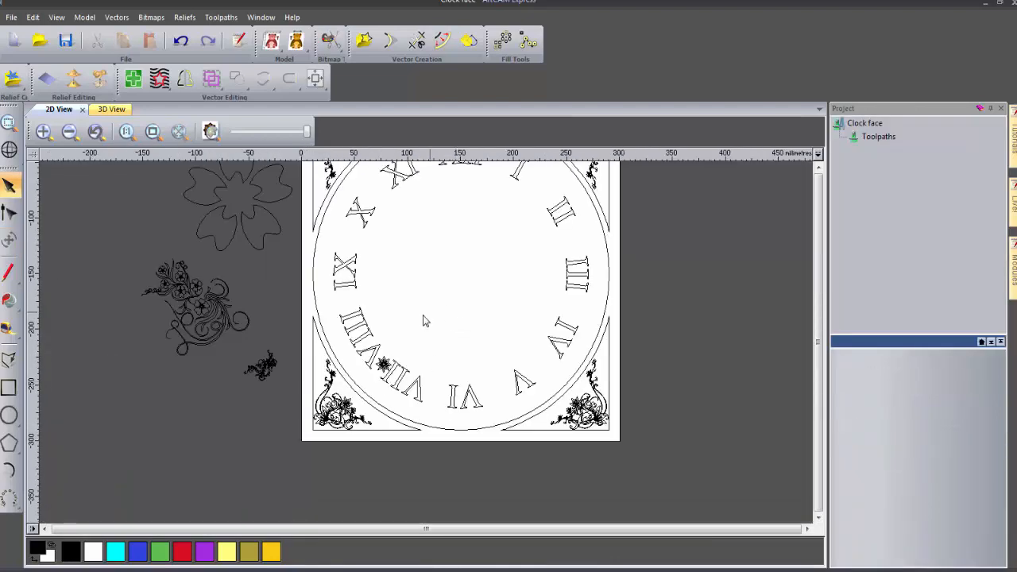
Fine-tune the small flower's position in the gap between numerals VII and VIII
scroll(445, 302, "down", 1)
scroll(469, 267, "up", 1)
left_click(341, 453)
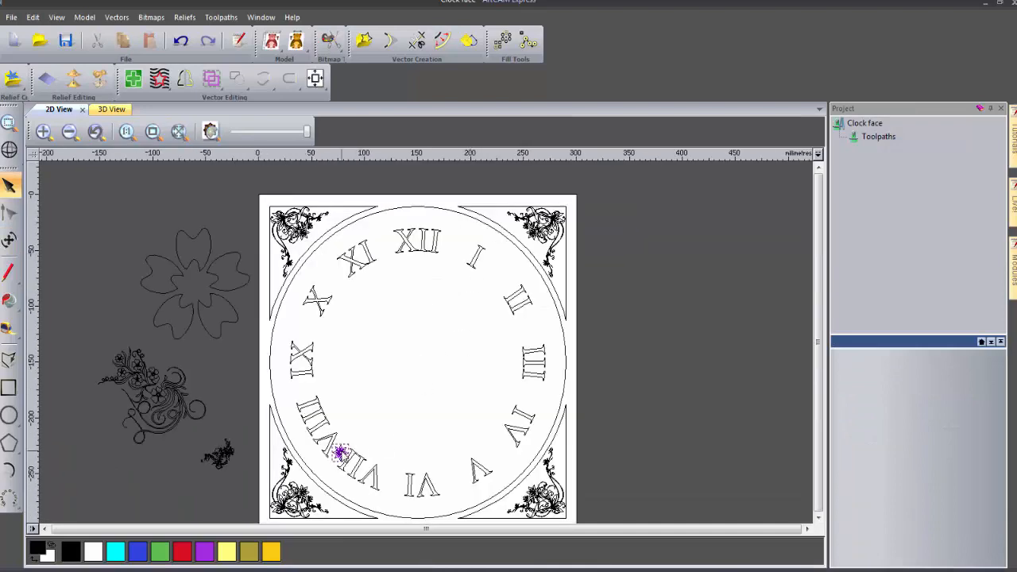
scroll(340, 453, "up", 2)
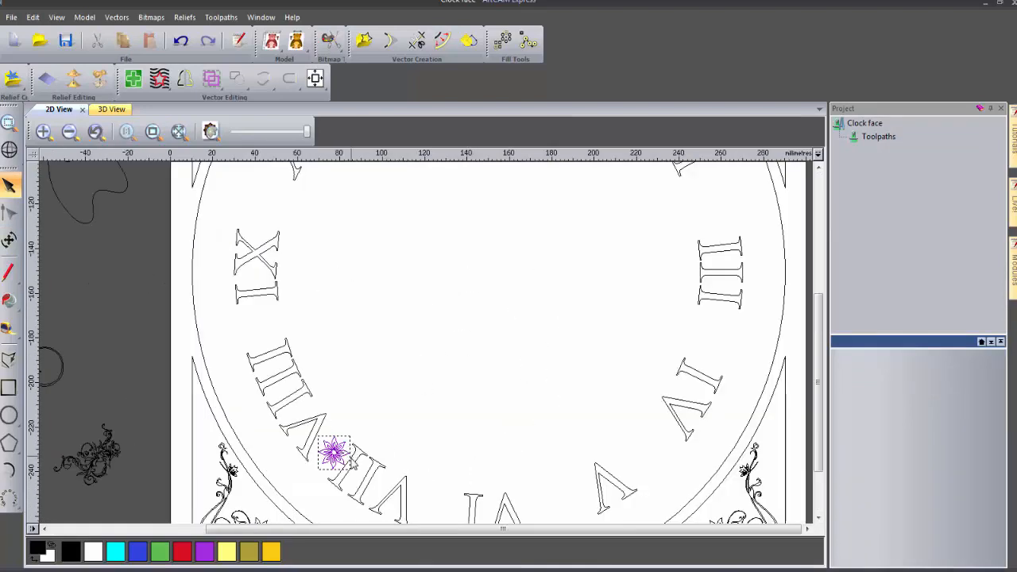
left_click(393, 386)
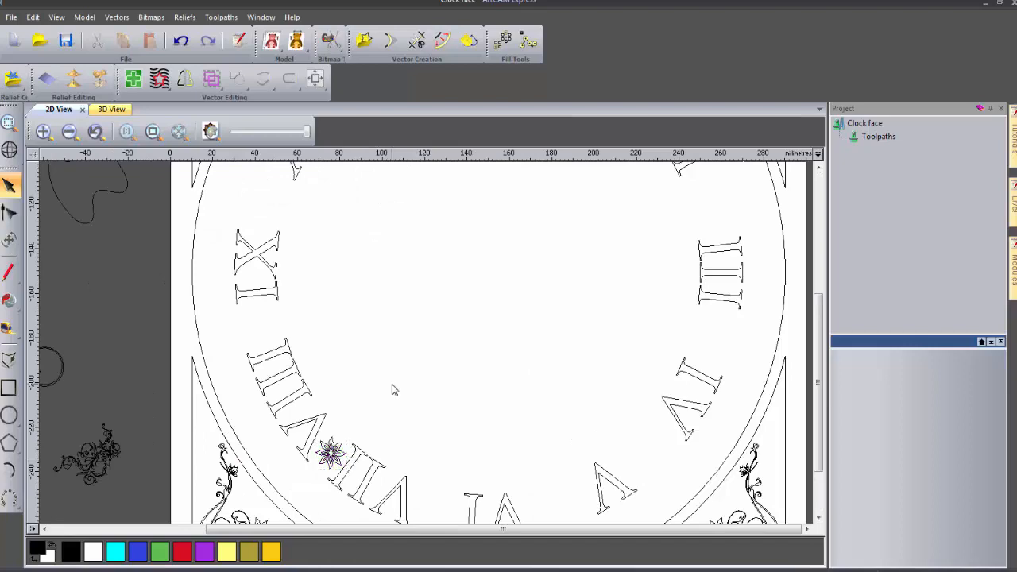
scroll(479, 375, "down", 2)
scroll(528, 251, "up", 2)
scroll(528, 252, "down", 2)
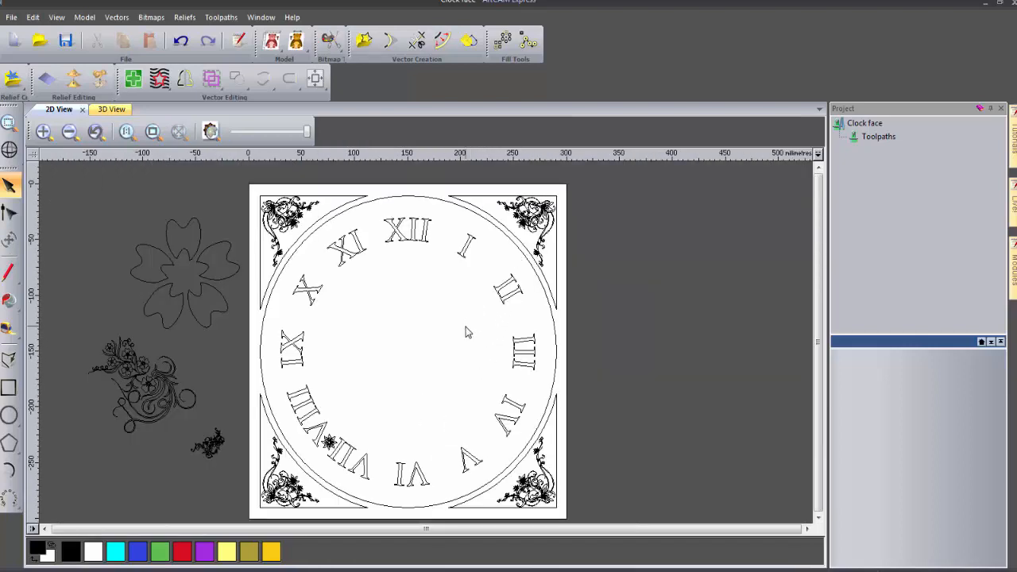
Rotate-copy the small flower around centre X 150, Y -150 mm as 12 objects over a total of 360 degrees
left_click(328, 445)
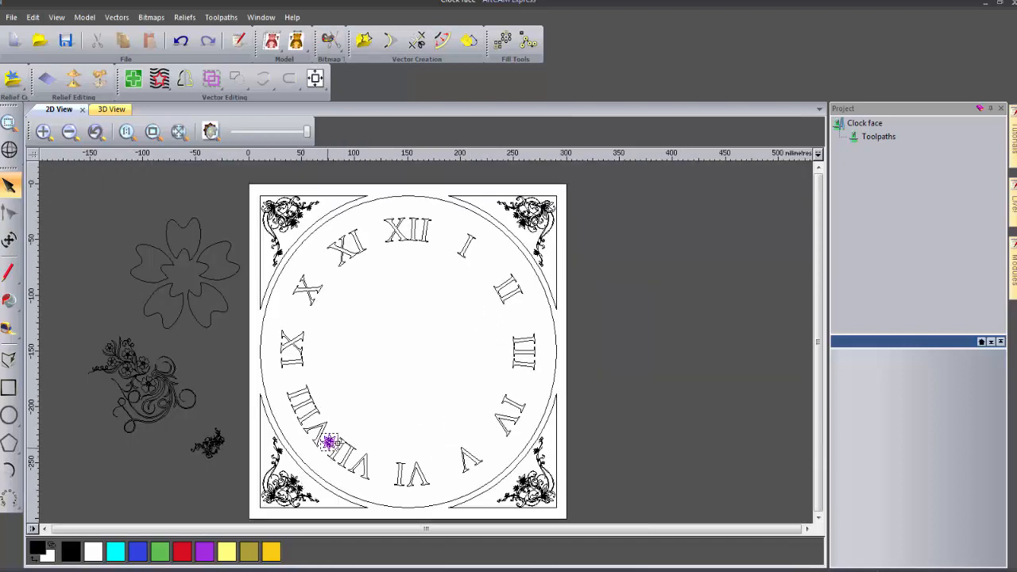
left_click(503, 41)
left_click(666, 222)
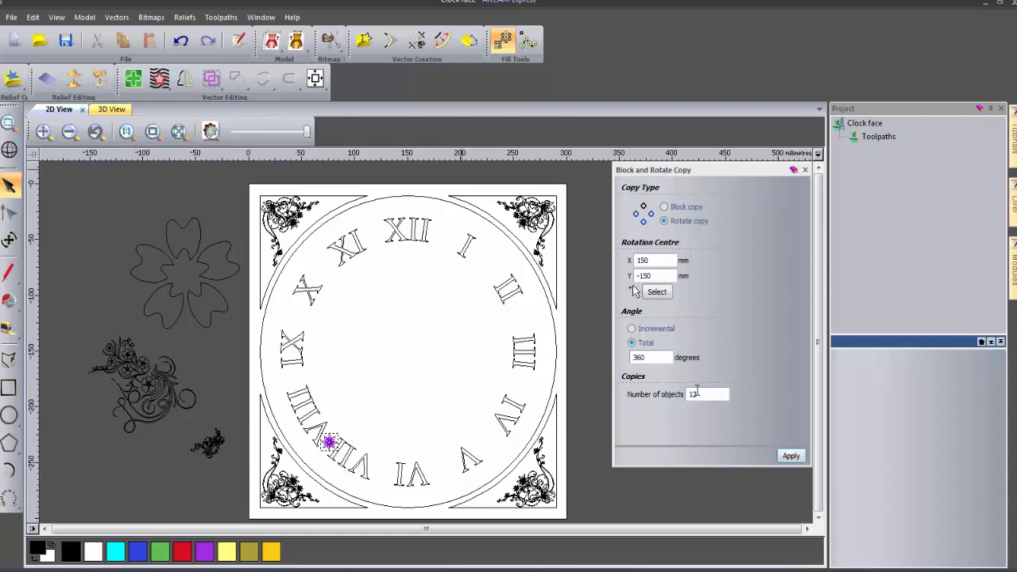
left_click(792, 456)
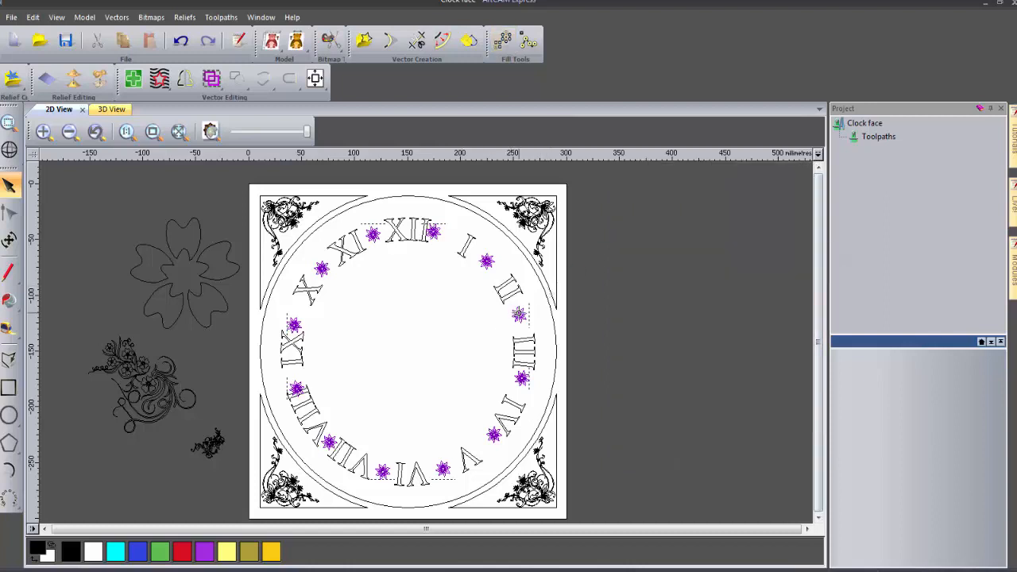
Adjust the small flowers along the lower dial so each sits midway between its neighbouring numerals from III to VII
left_click(9, 240)
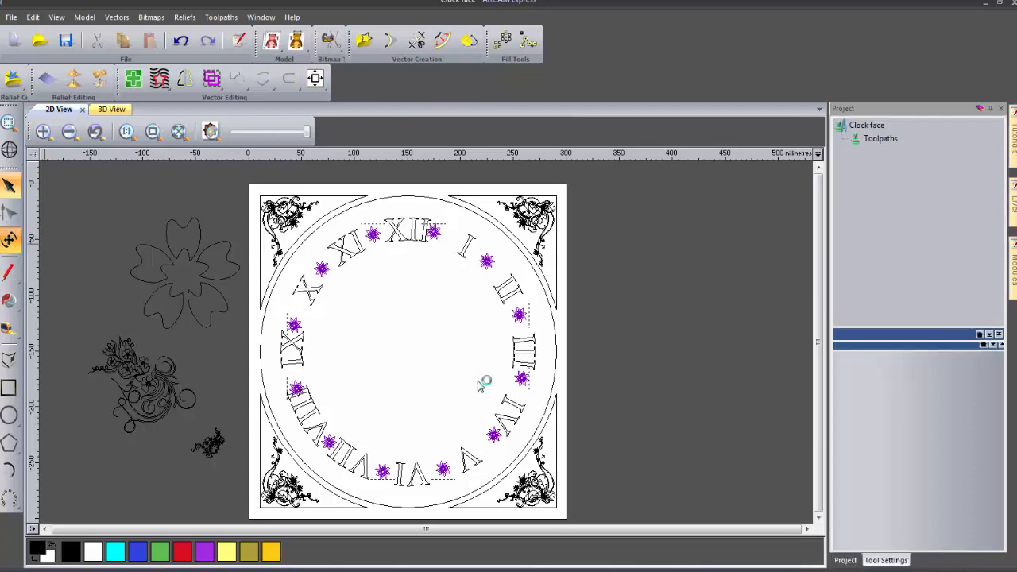
scroll(535, 384, "up", 1)
left_click(555, 390)
left_click(511, 381)
left_click_drag(511, 382, 509, 391)
left_click(472, 456)
scroll(456, 426, "down", 1)
left_click(441, 418)
left_click_drag(441, 420, 437, 428)
left_click(390, 437)
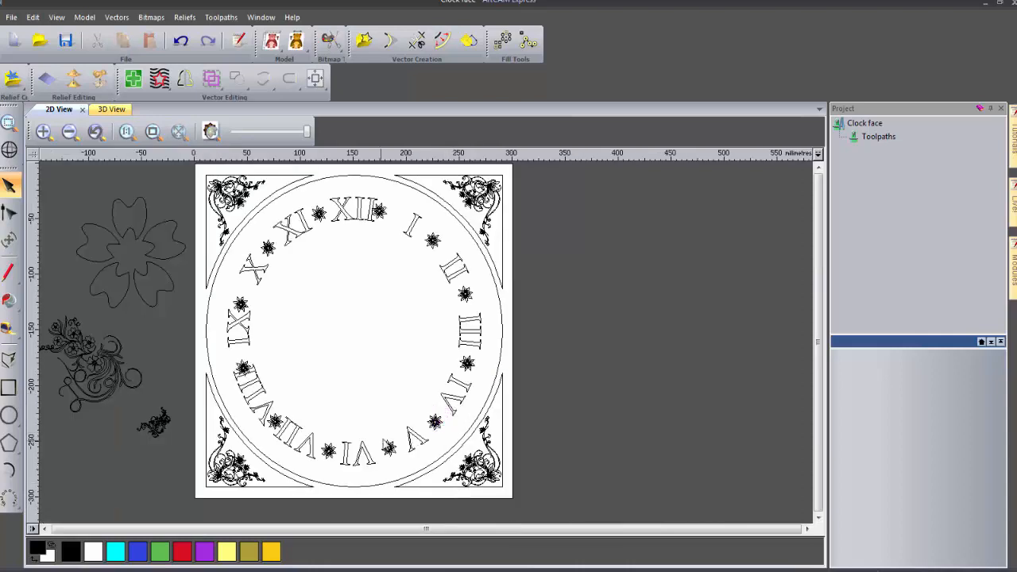
scroll(386, 442, "up", 1)
left_click(400, 448)
left_click(275, 454)
Reposition the small flowers beside numerals VIII, IX and X so they sit evenly in the gaps
left_click(103, 284)
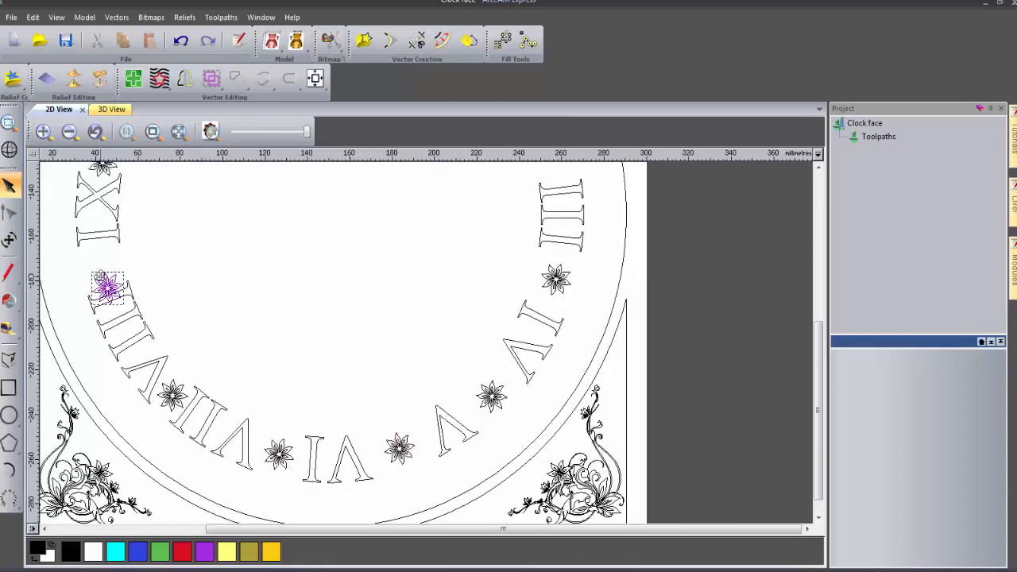
scroll(103, 279, "up", 1)
left_click(314, 268)
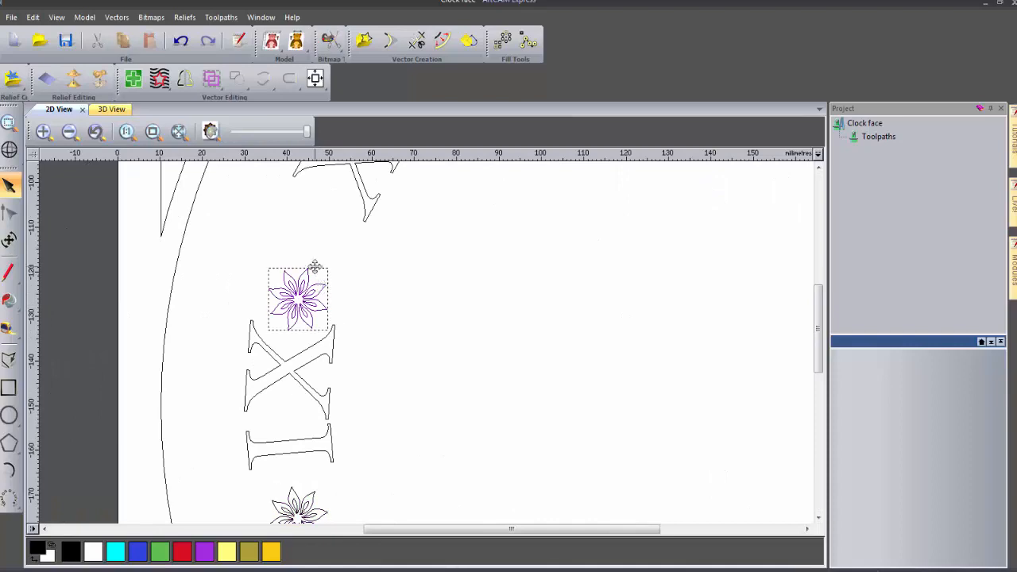
left_click_drag(315, 268, 327, 237)
scroll(352, 459, "down", 1)
scroll(429, 291, "up", 1)
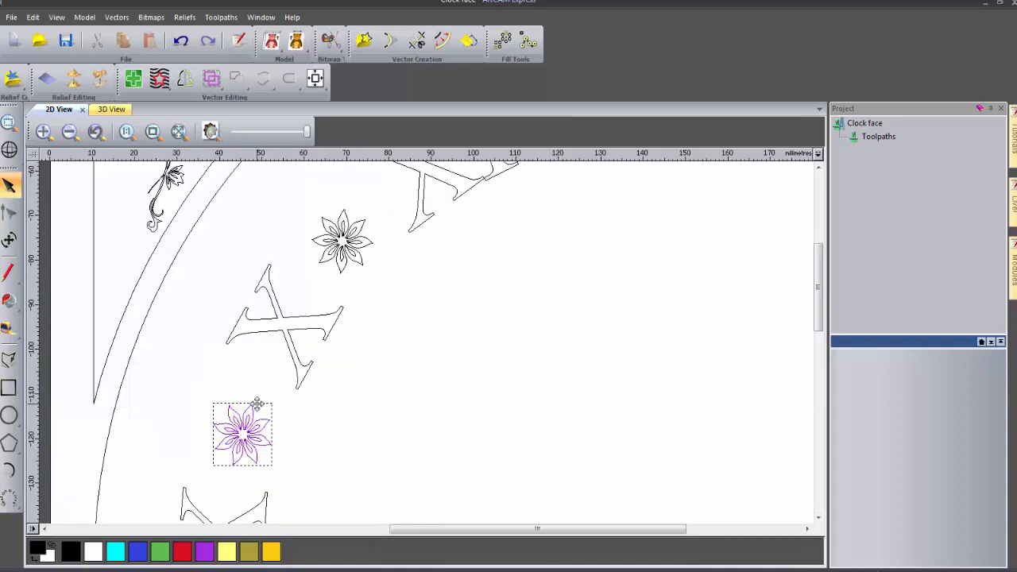
left_click_drag(257, 406, 355, 207)
Move the small flower overlapping numeral XII into the gap between XII and I
scroll(521, 292, "down", 3)
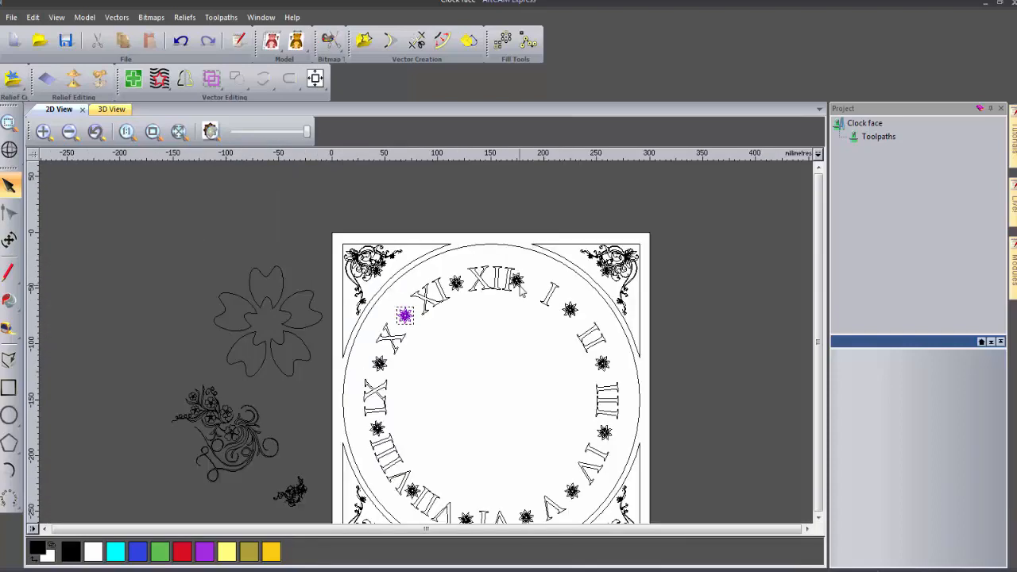
scroll(522, 291, "up", 3)
left_click_drag(516, 274, 586, 297)
left_click(570, 389)
scroll(422, 367, "down", 4)
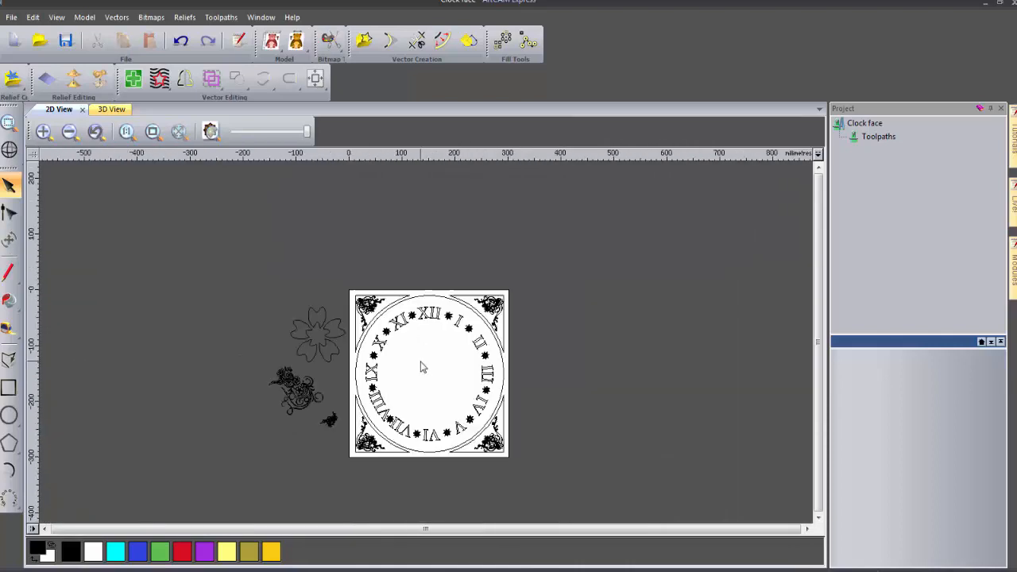
scroll(425, 373, "up", 3)
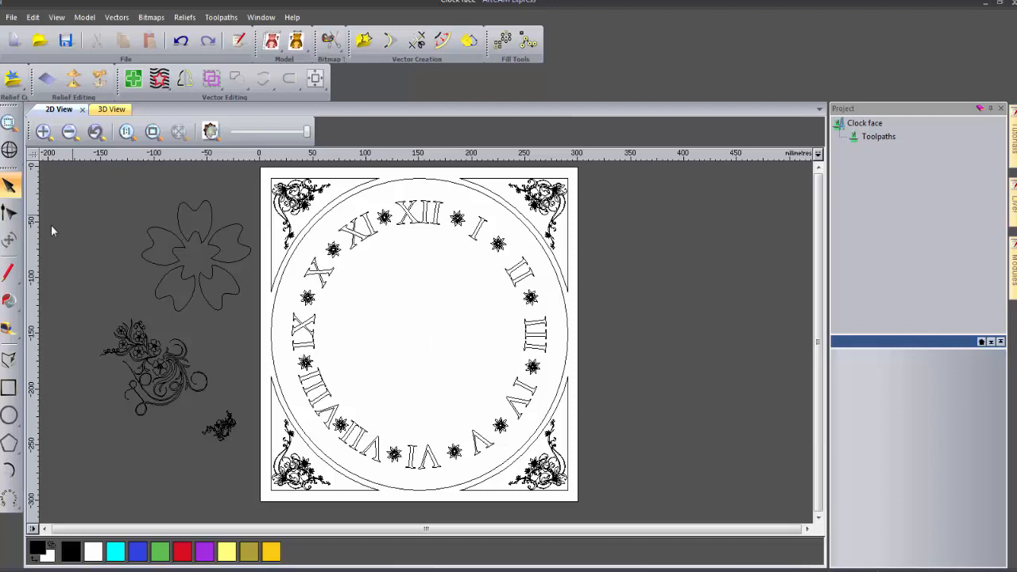
Draw a circle from the centre of the clock face, well inside the ring of numerals
left_click(8, 414)
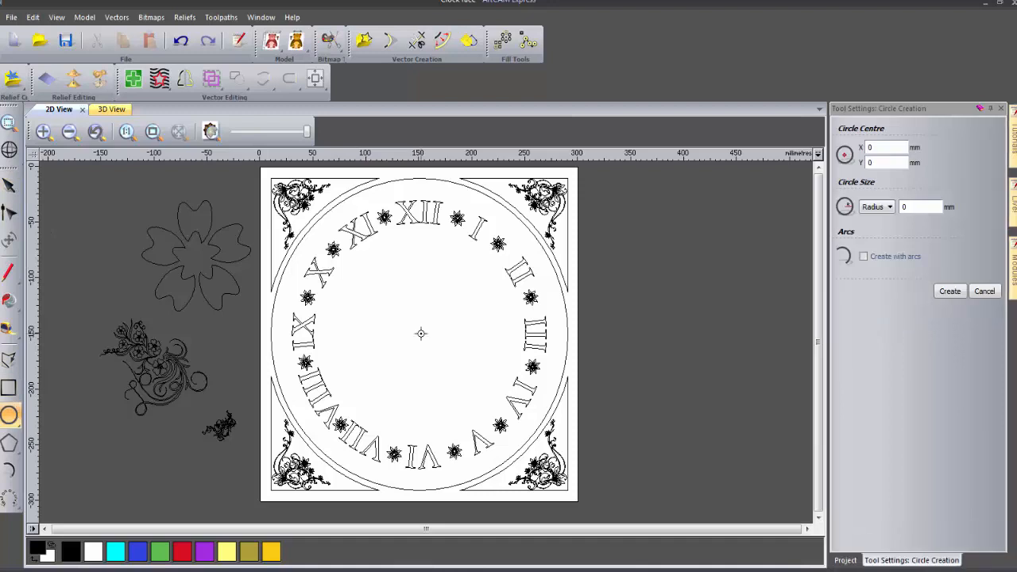
left_click_drag(419, 334, 482, 357)
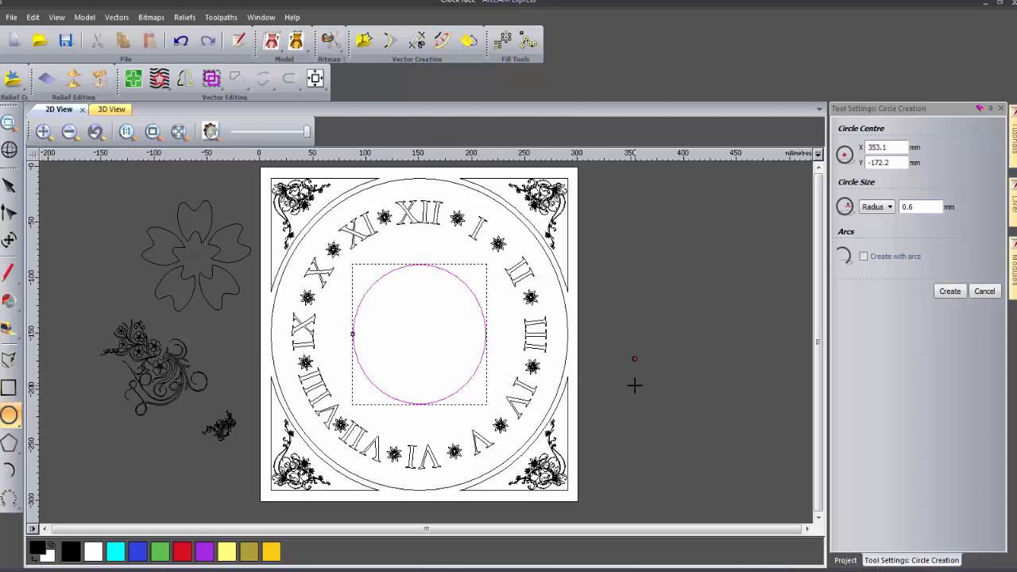
left_click(9, 185)
left_click(266, 405)
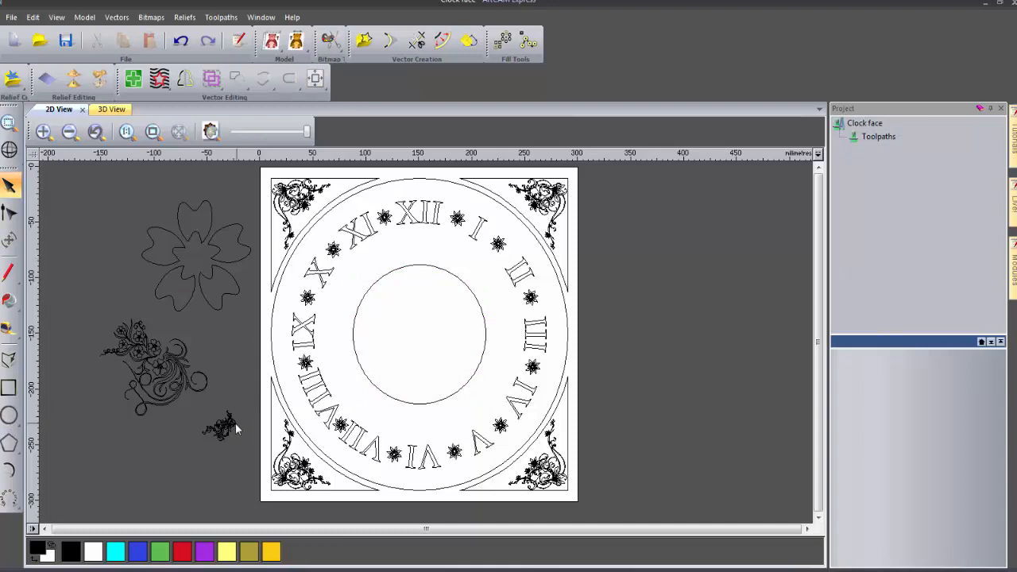
Place the small vine between numeral XI and the inner circle, then rotate-copy it around X 150, Y -150 mm as 12 objects over 360 degrees
left_click(228, 422)
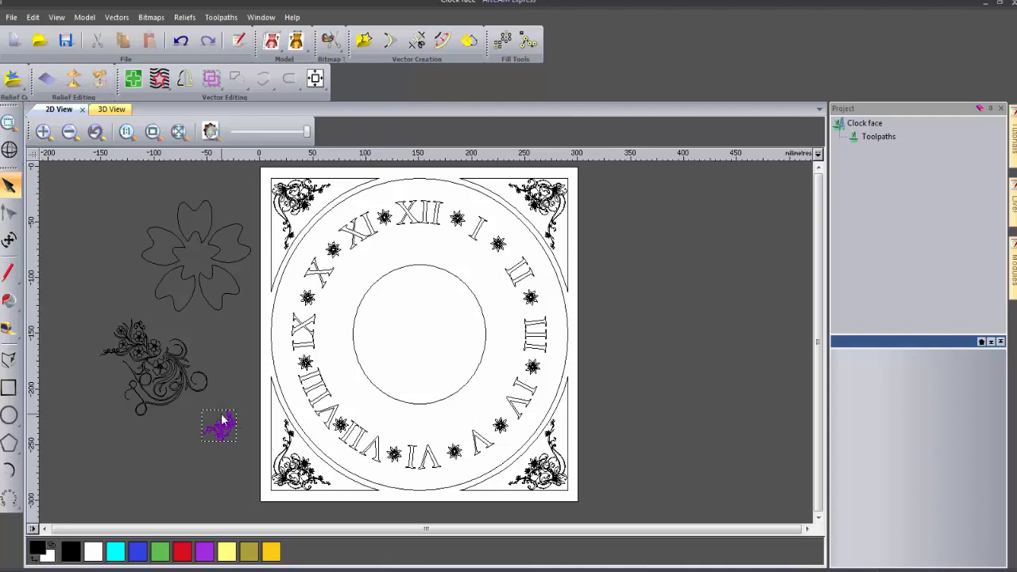
left_click_drag(222, 416, 391, 255)
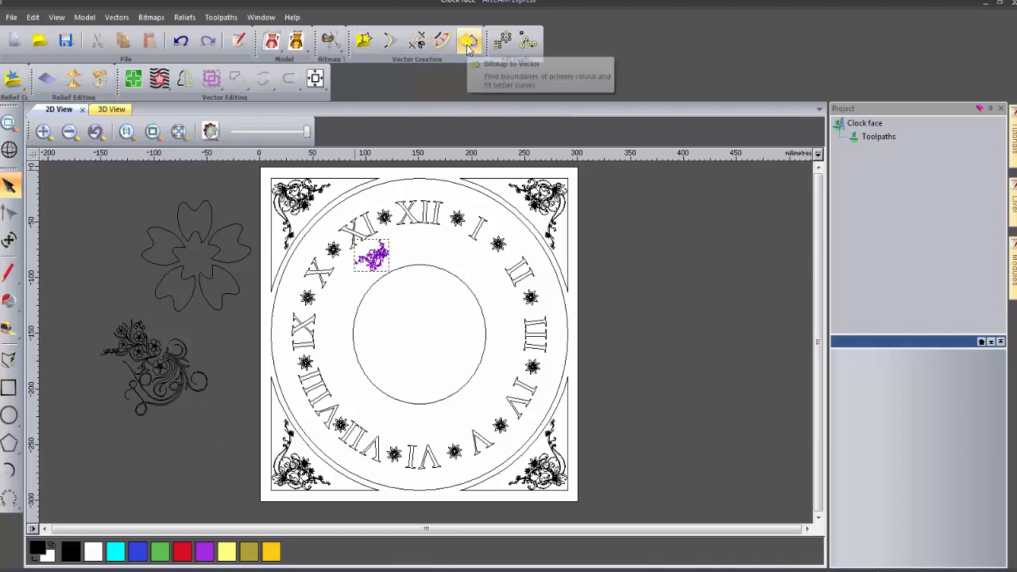
left_click(502, 41)
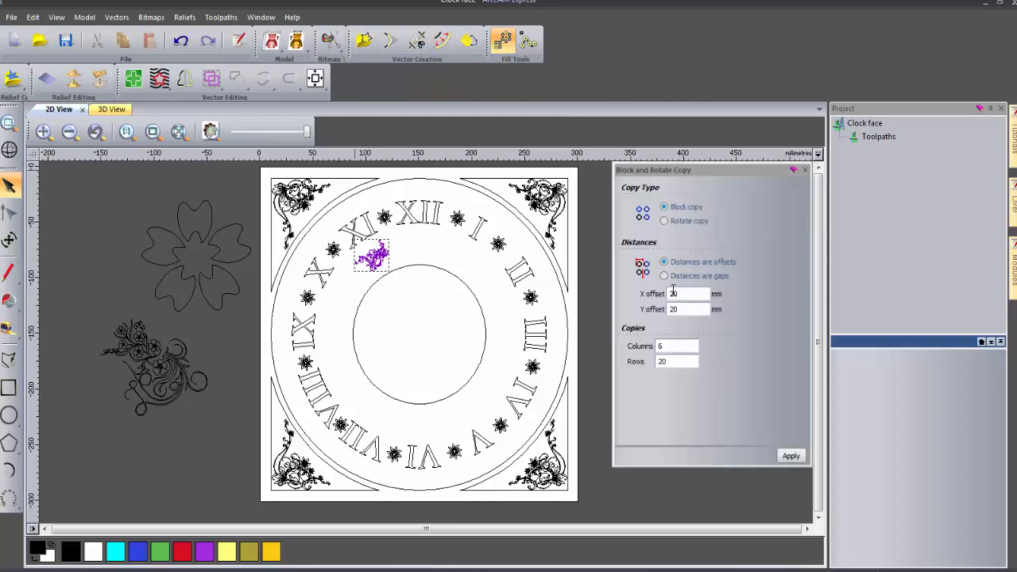
left_click(673, 224)
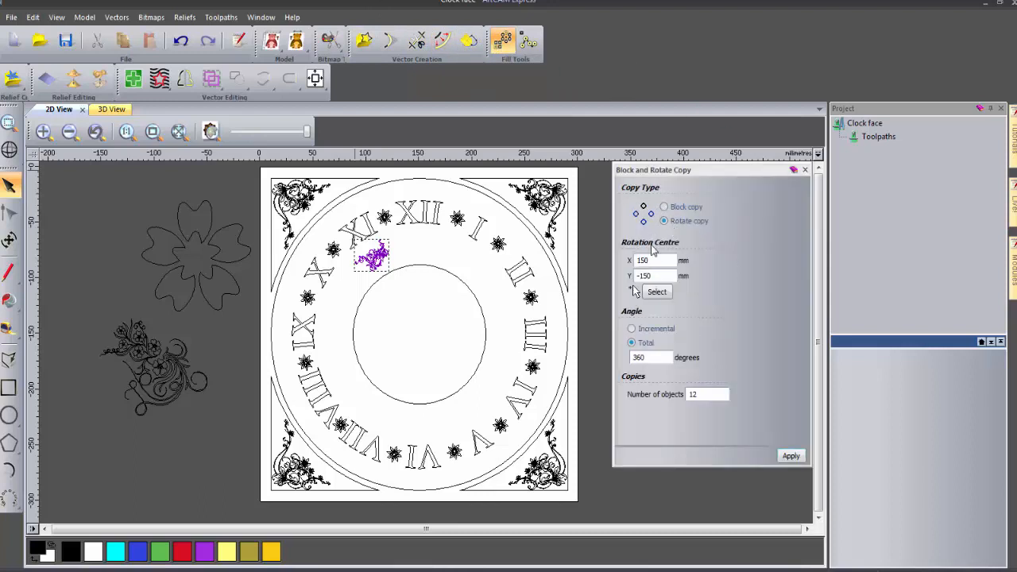
left_click(794, 456)
left_click(469, 331)
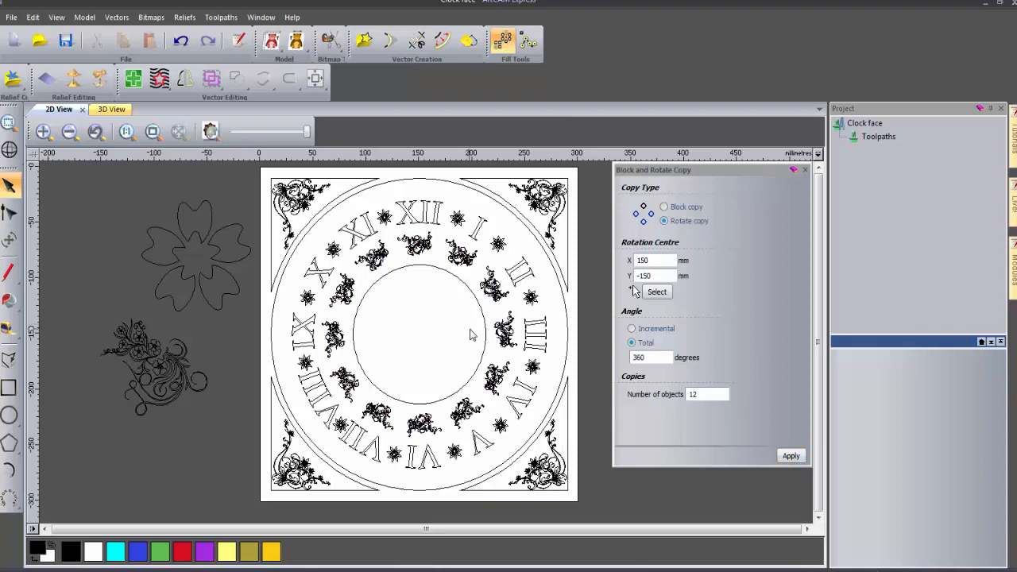
Move the large flowering vine into the inner circle and scale it to about 115 by 98 mm
left_click(159, 386)
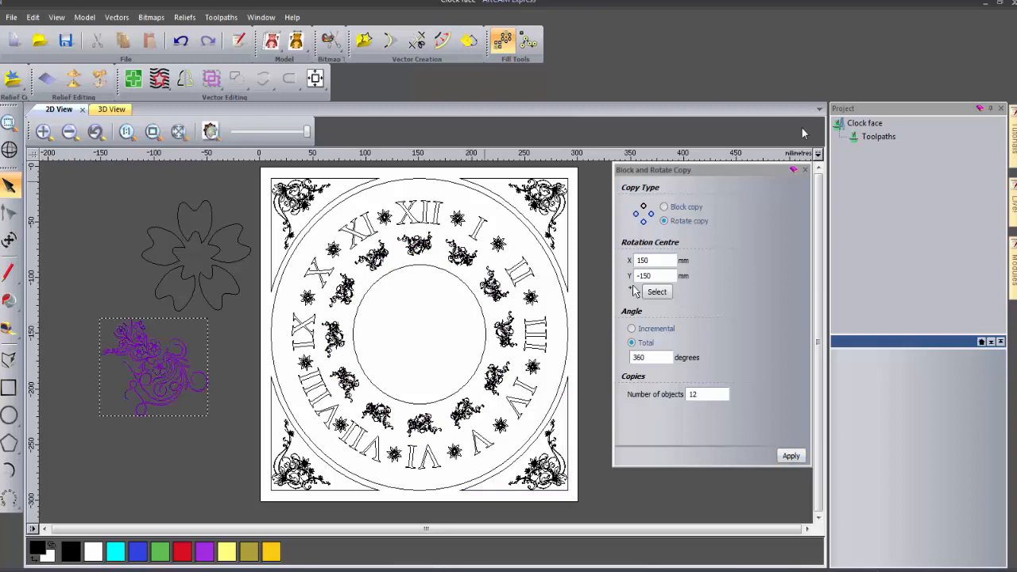
left_click(805, 170)
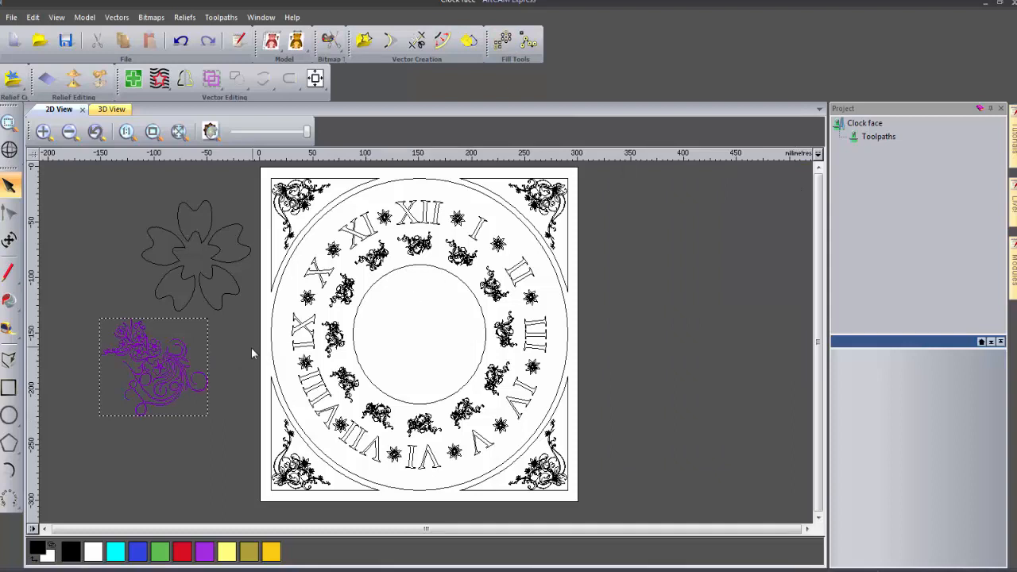
left_click_drag(209, 359, 470, 329)
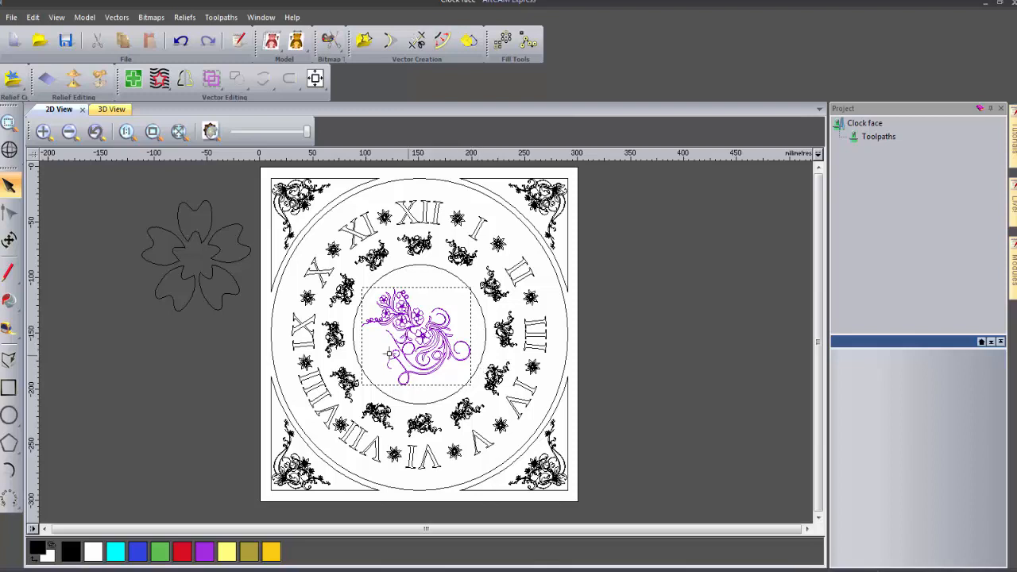
left_click(10, 239)
left_click_drag(472, 386, 477, 391)
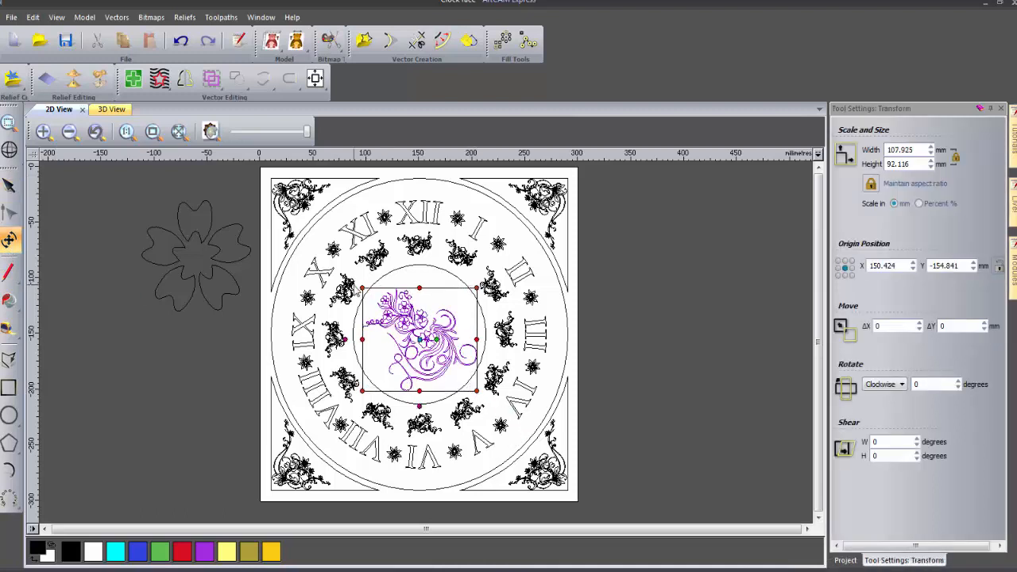
left_click_drag(362, 290, 355, 281)
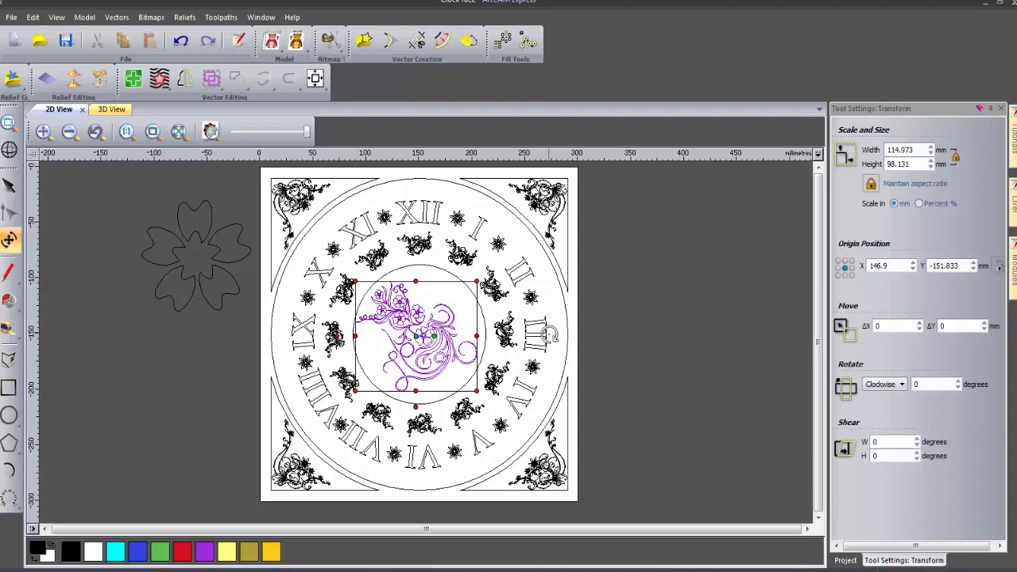
Draw a circle of radius 2.5 mm centred on the clock face at X 150, Y -150 mm
left_click(614, 334)
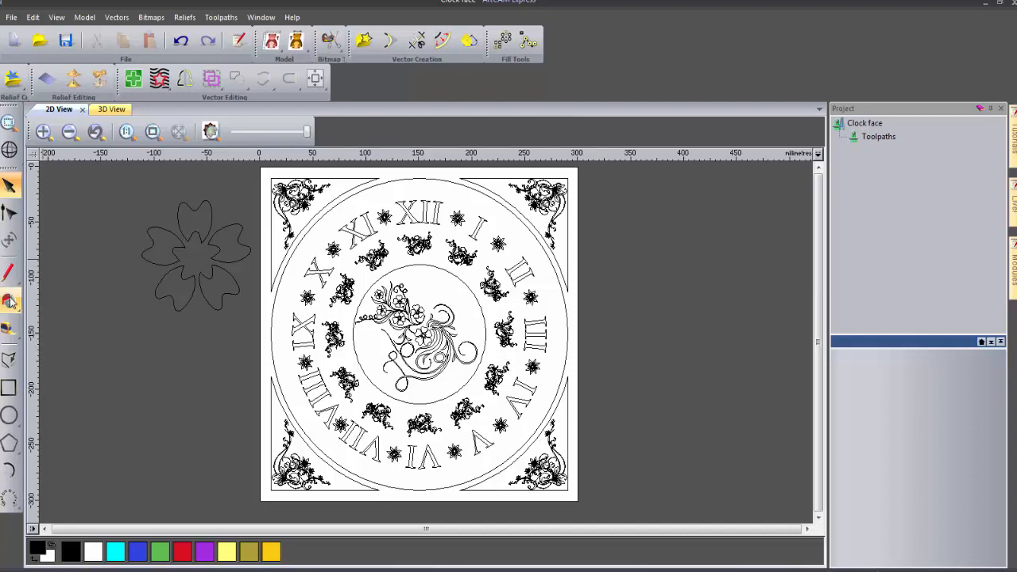
left_click(9, 415)
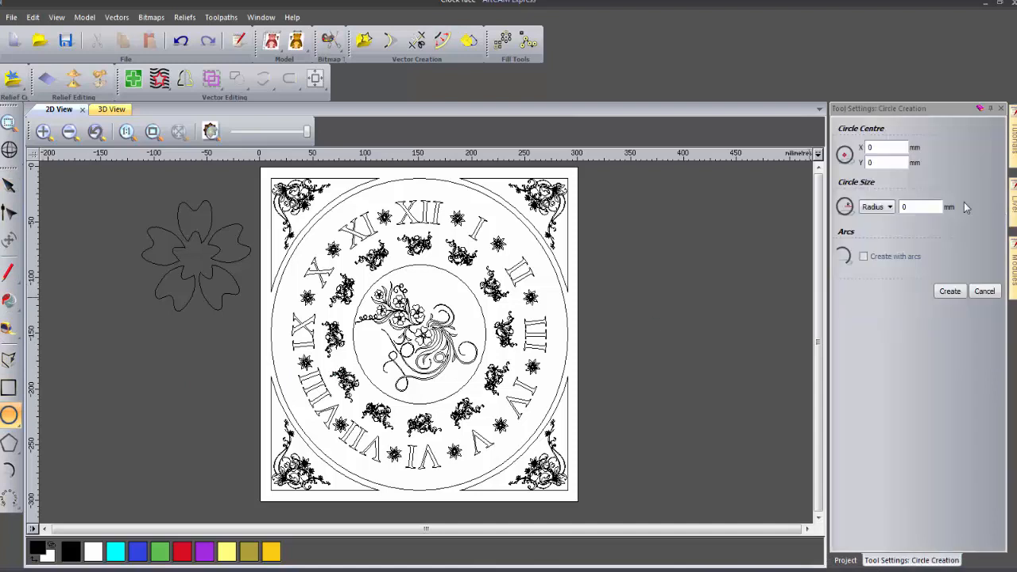
left_click(868, 148)
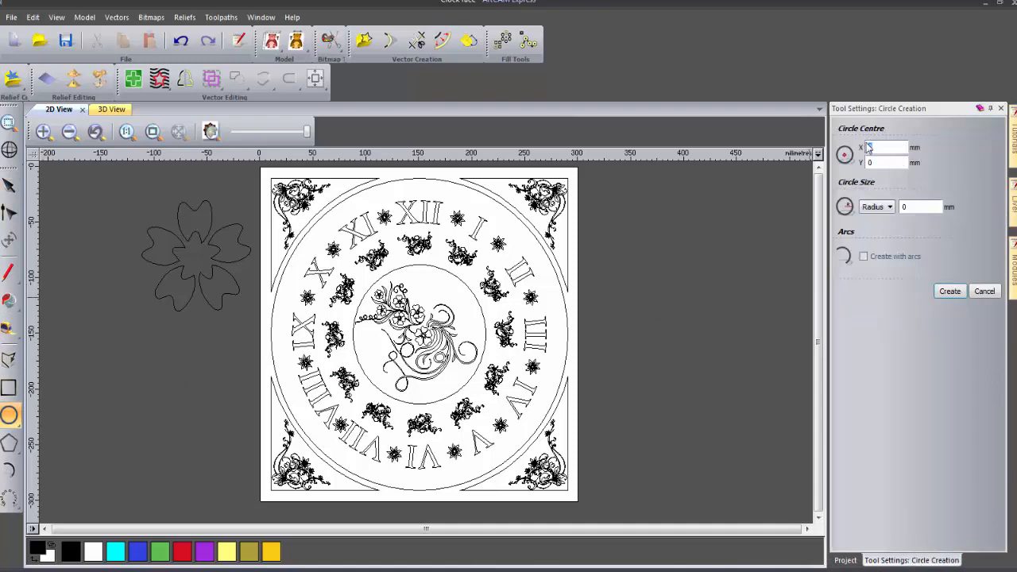
type("150")
key("Tab")
type("-150")
left_click(915, 207)
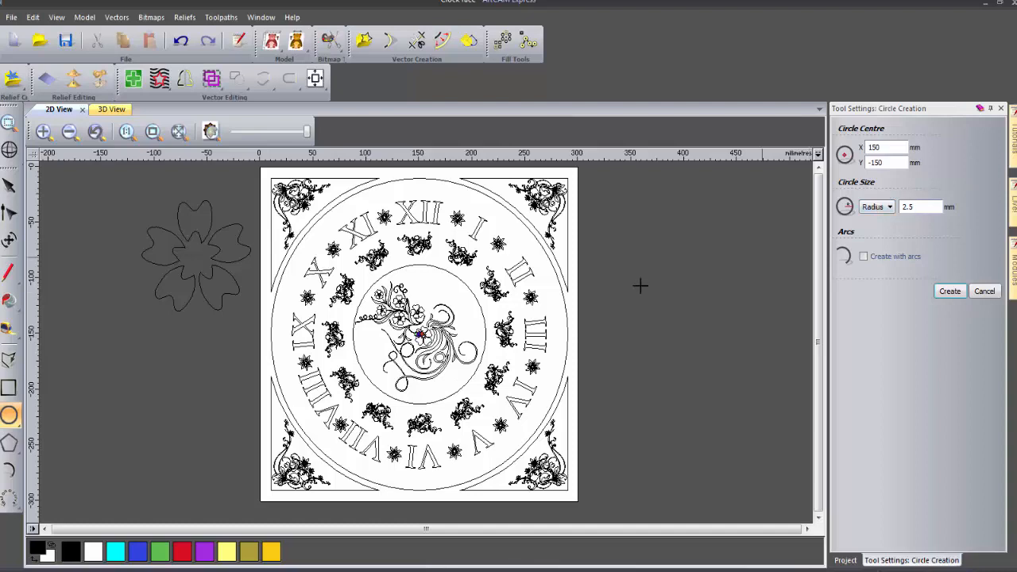
scroll(420, 335, "up", 5)
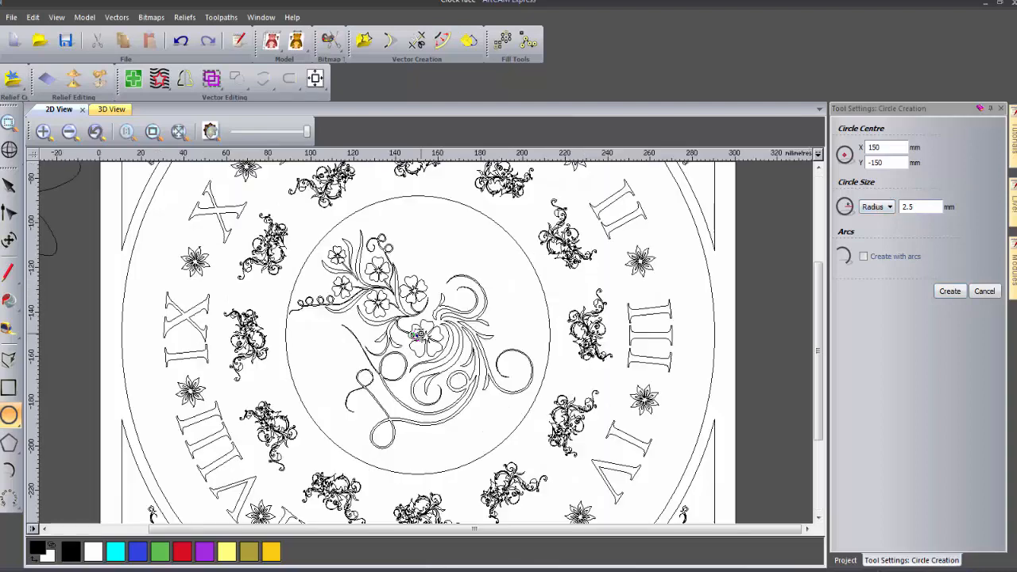
scroll(420, 334, "down", 5)
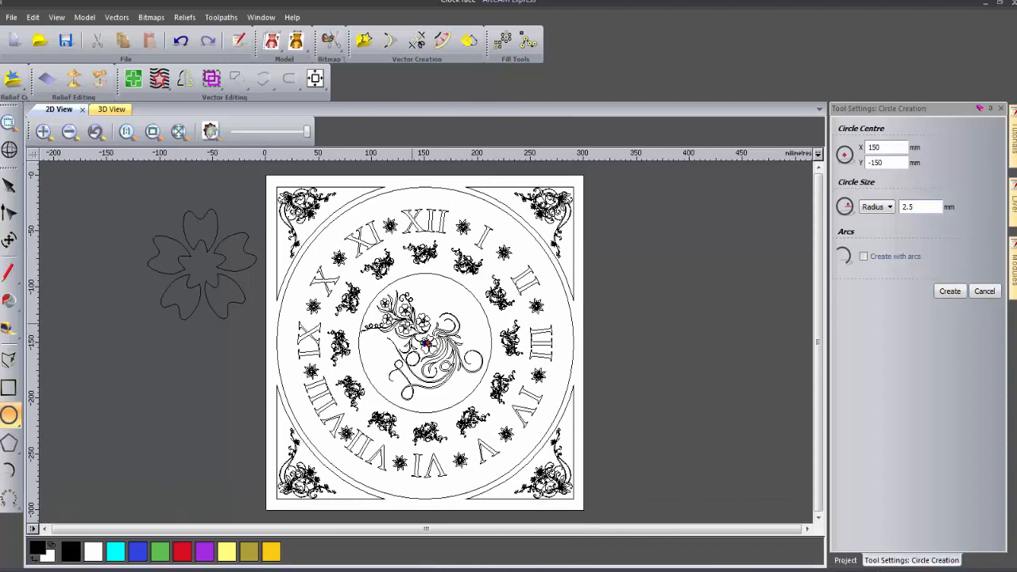
left_click(29, 190)
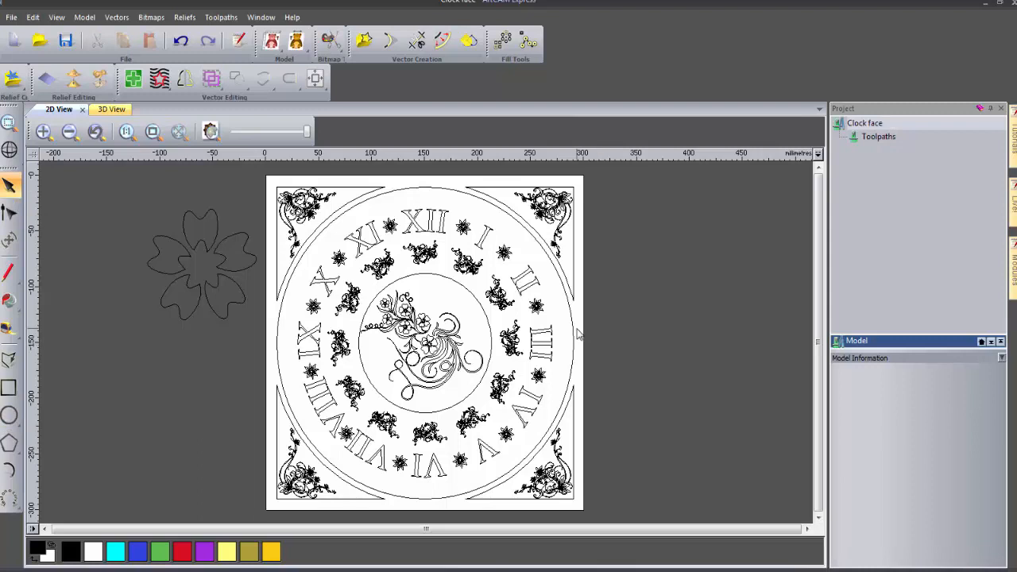
Offset the four corner frames and the large outer circle outwards by 7 mm with radiused corners
left_click(576, 336)
left_click(574, 274, "shift")
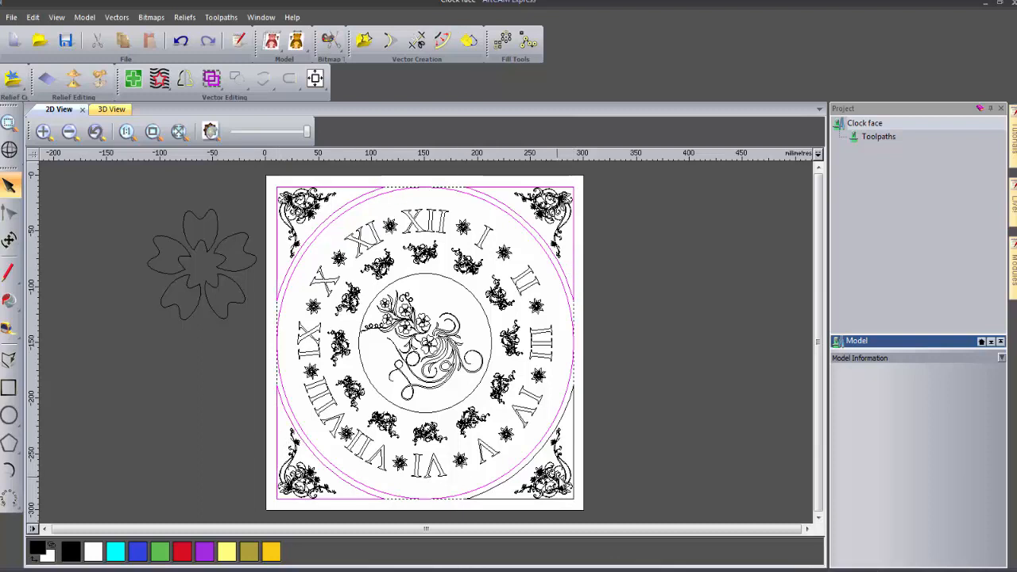
left_click(447, 44)
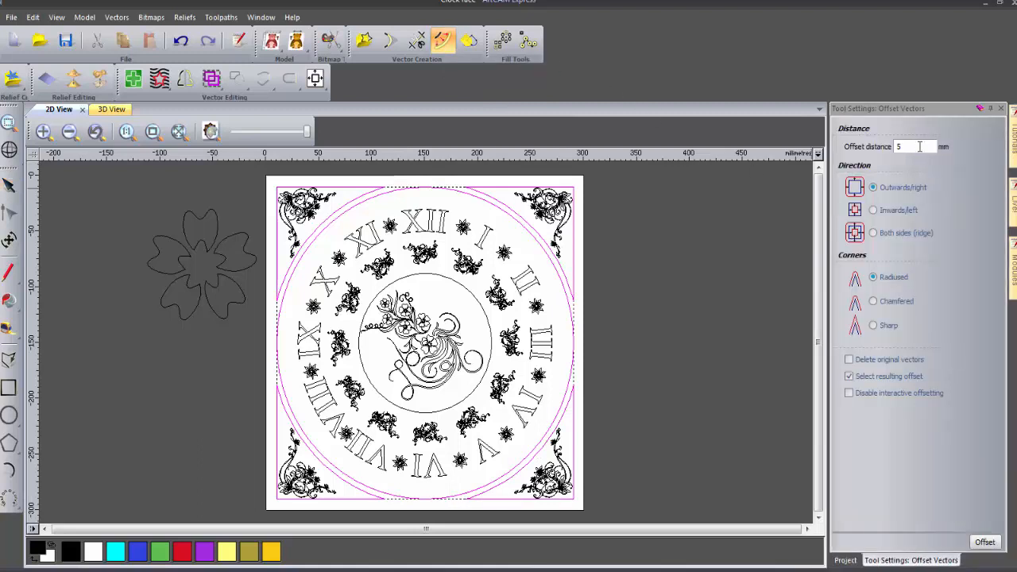
left_click_drag(919, 146, 897, 148)
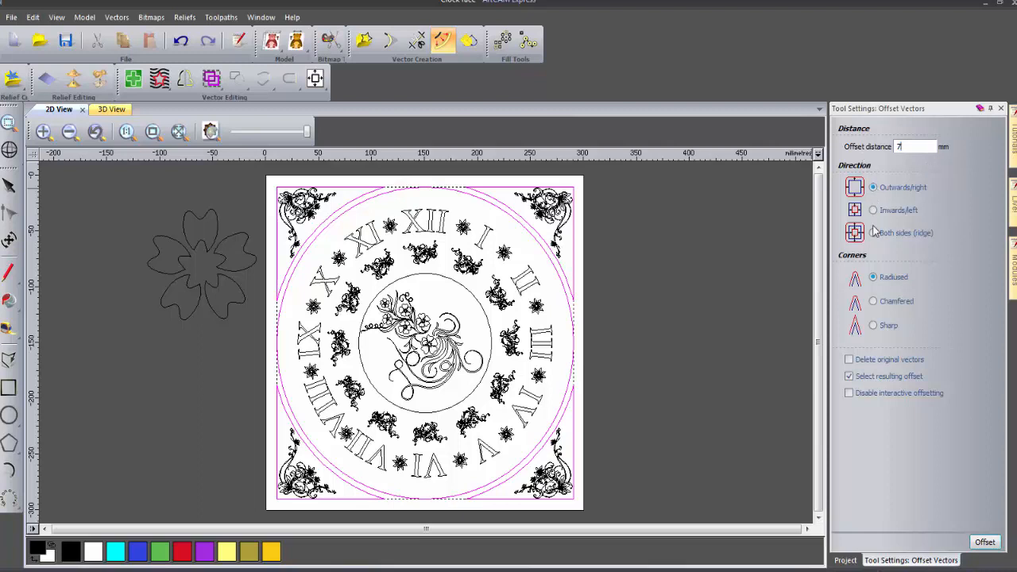
left_click(986, 542)
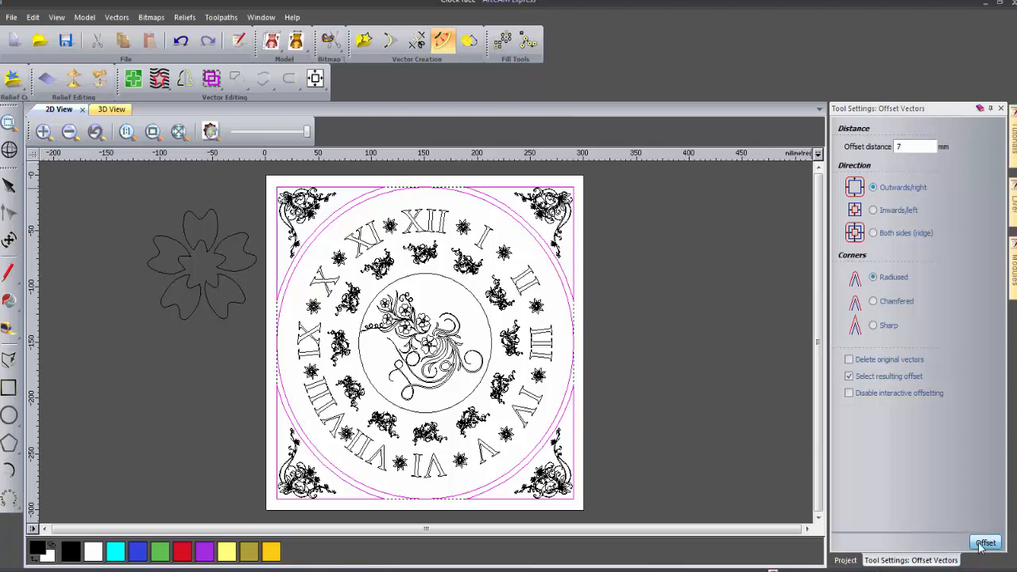
left_click(689, 412)
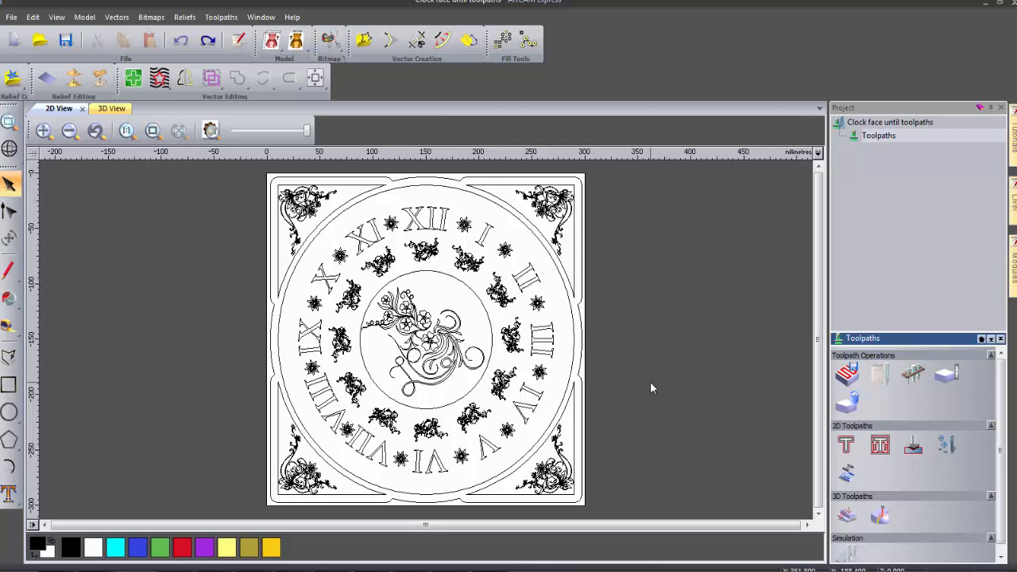
Draw a 300 by 300 mm rectangle along the edge of the clock face, centred at X 150, Y -150 mm
left_click(9, 384)
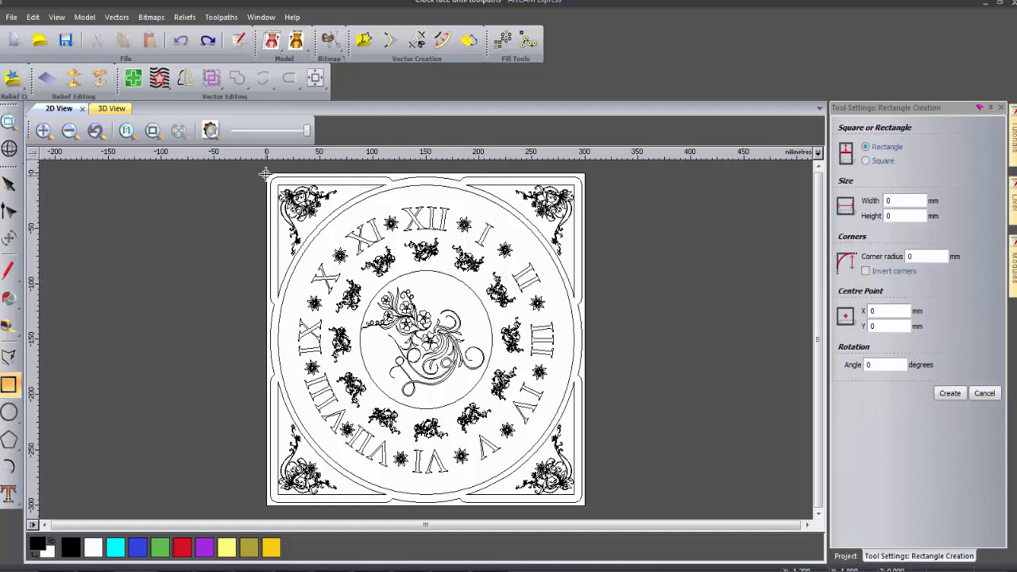
left_click_drag(267, 175, 588, 507)
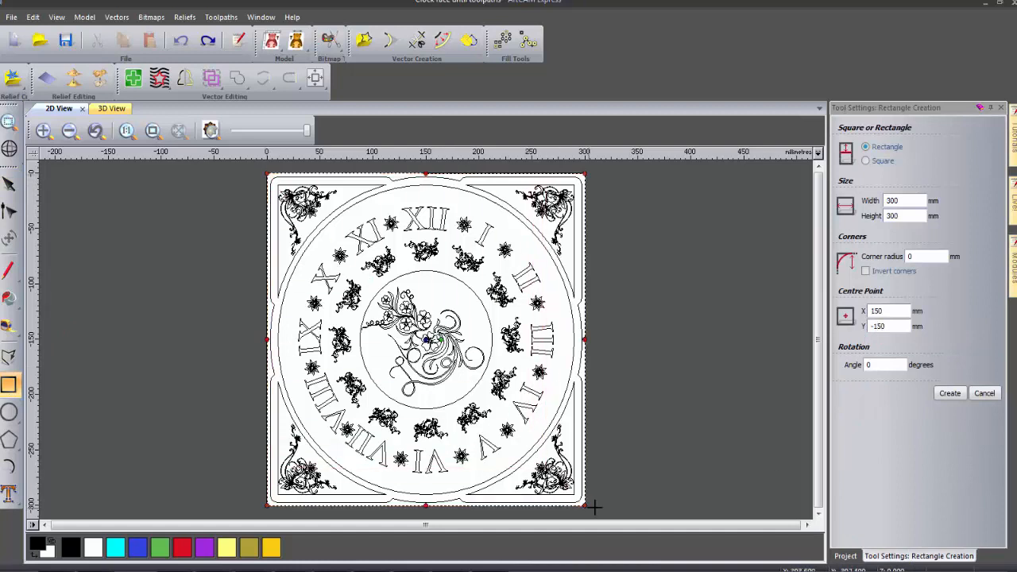
left_click(950, 393)
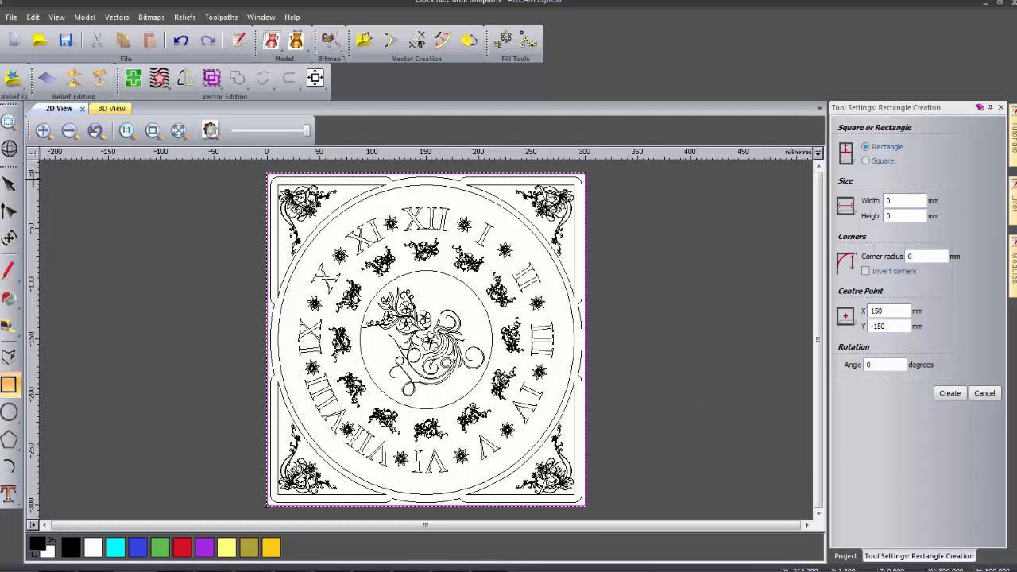
left_click(10, 184)
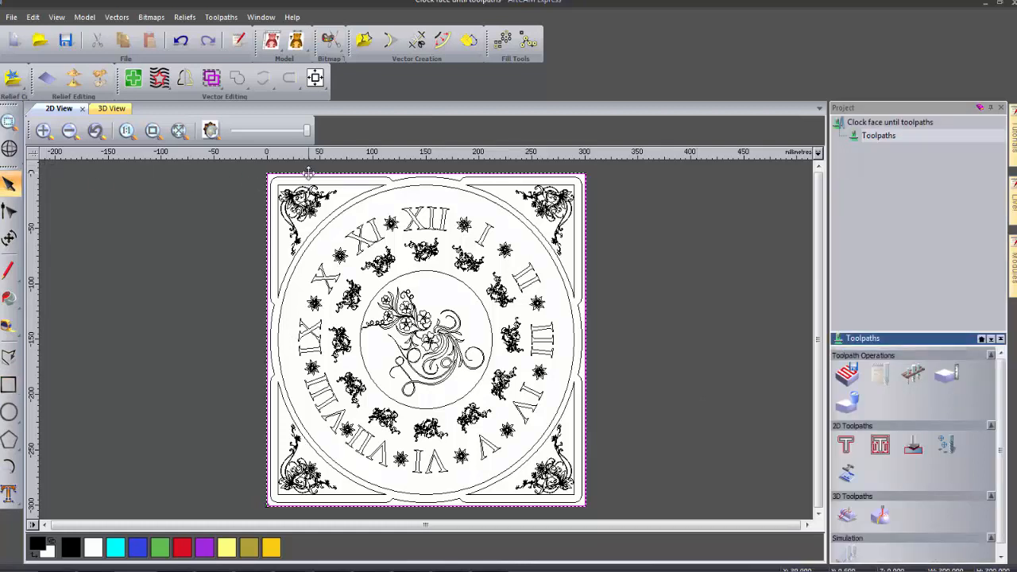
Set up a 2D area clearance on the outer square, large circle and four corner frames using the wood or plastic End Mill 3 mm
left_click(343, 189)
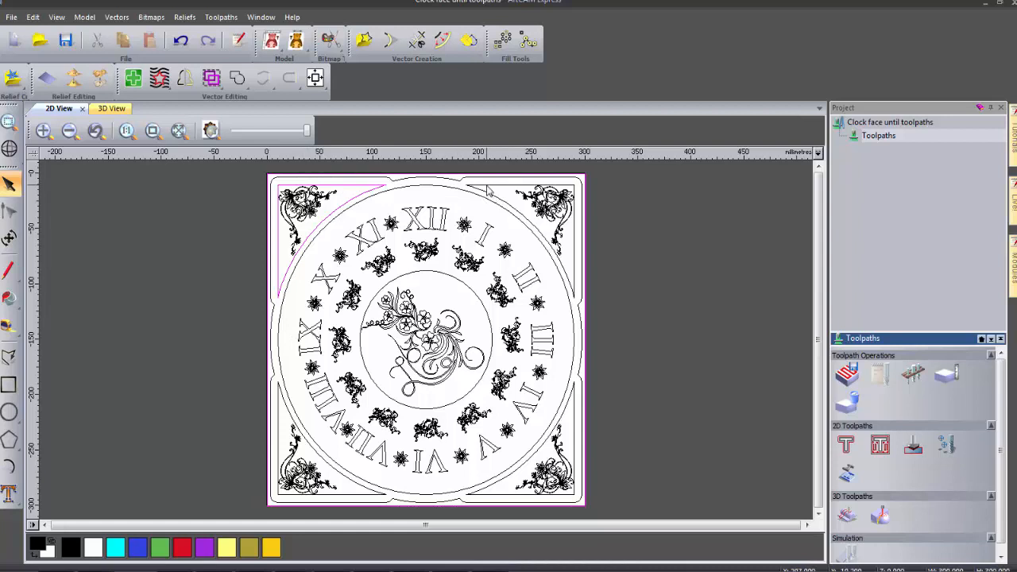
left_click(487, 185, "shift")
left_click(495, 204, "shift")
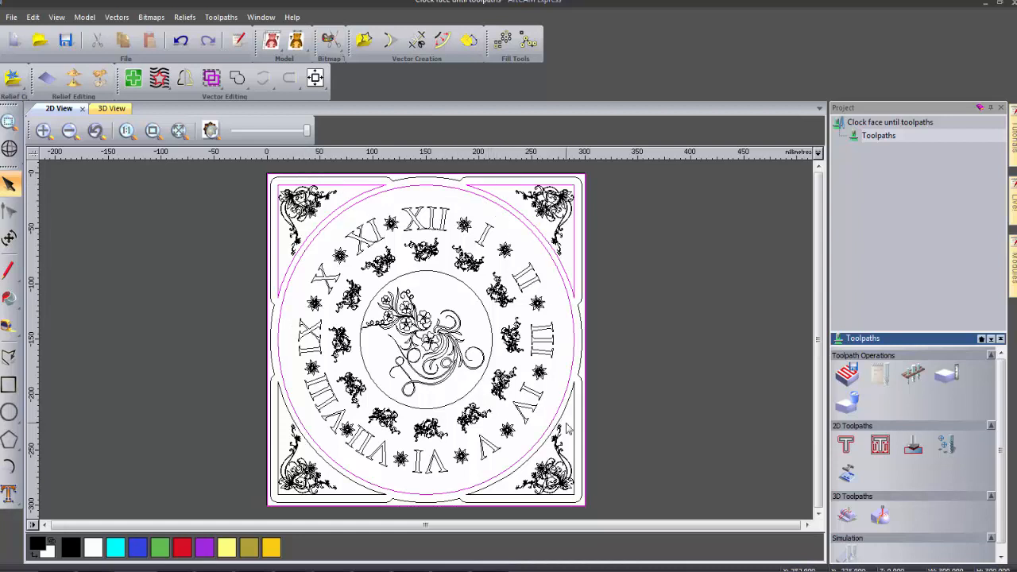
left_click(562, 420, "shift")
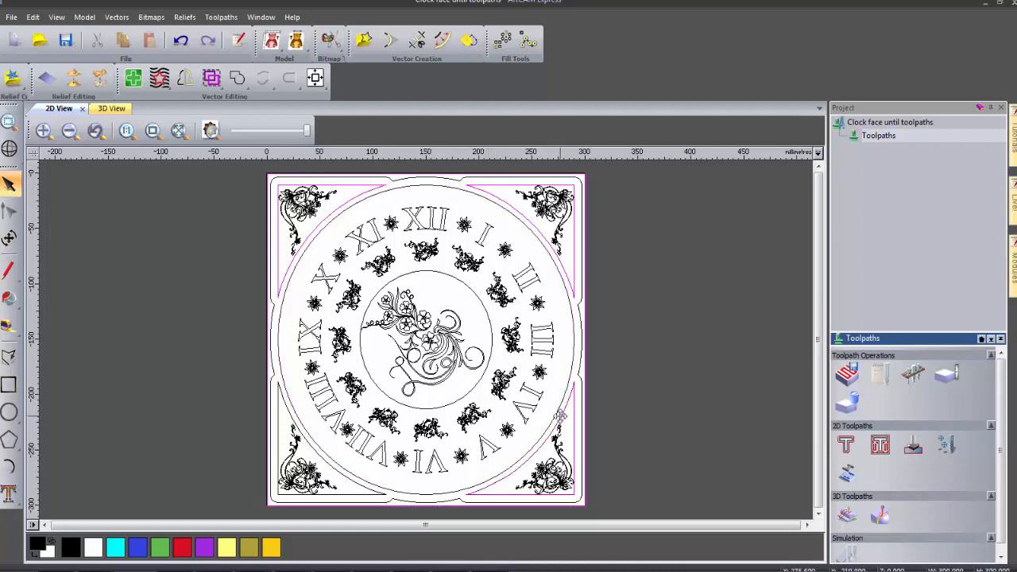
left_click(358, 485, "shift")
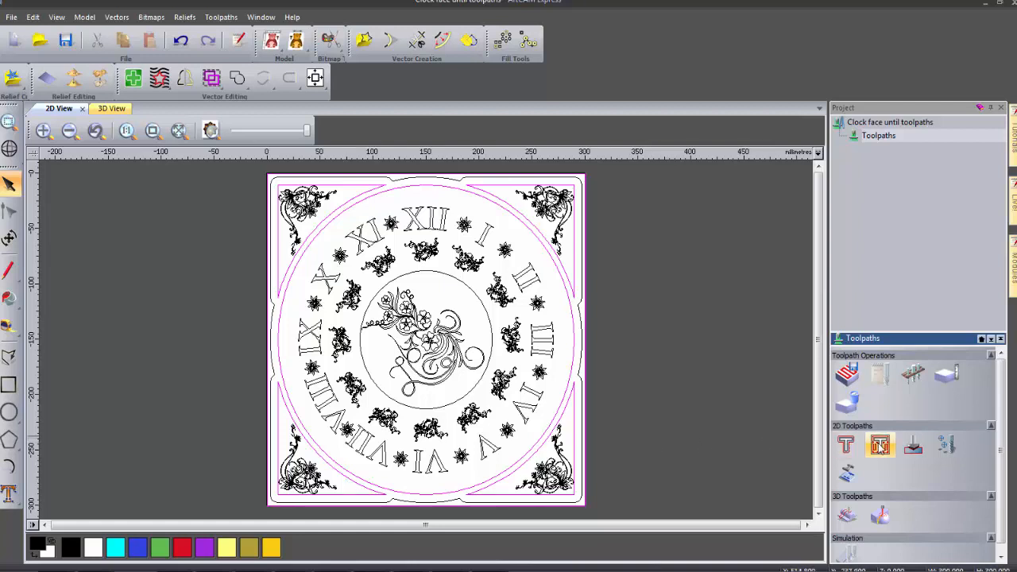
left_click(880, 447)
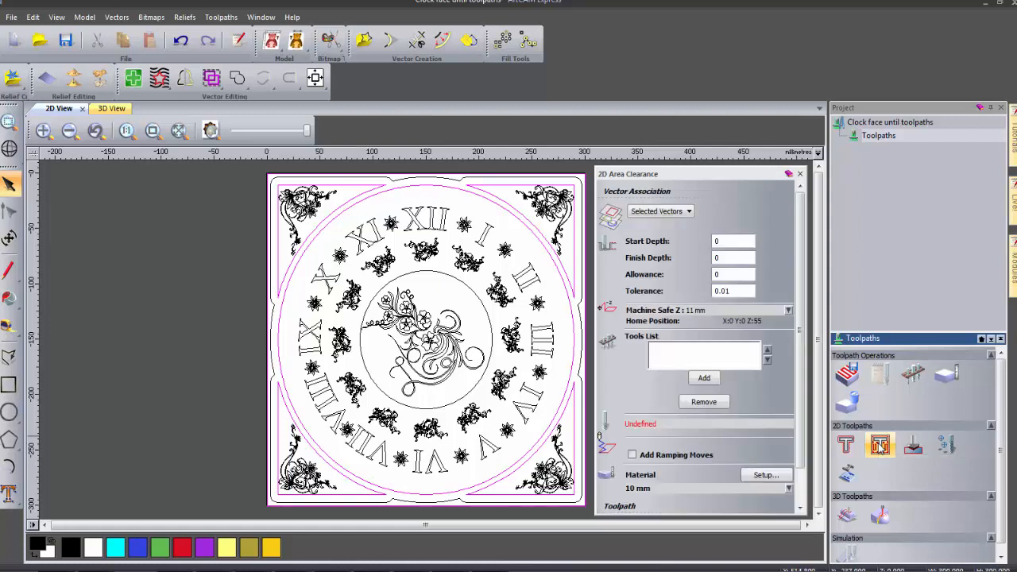
left_click(705, 380)
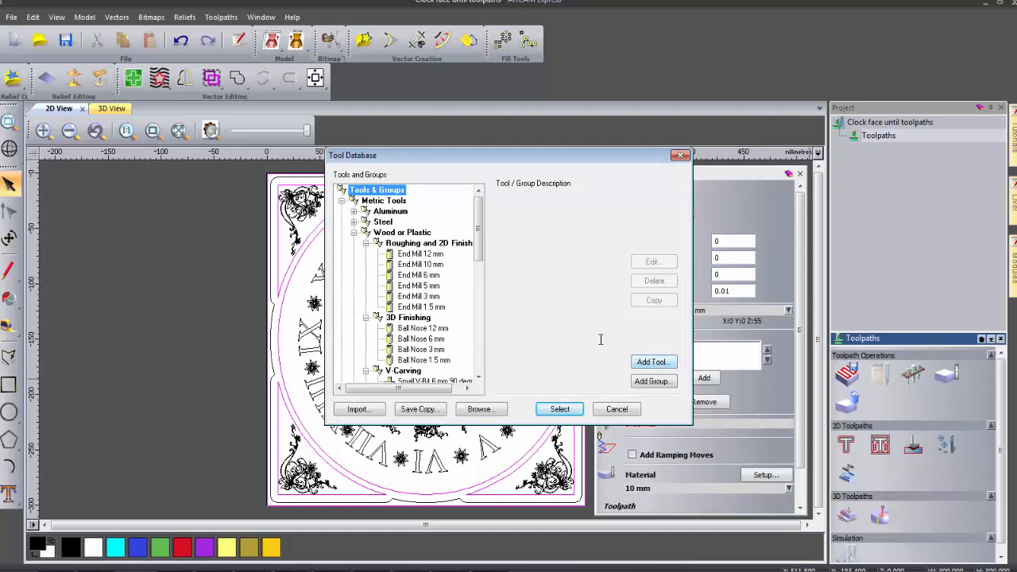
left_click(436, 299)
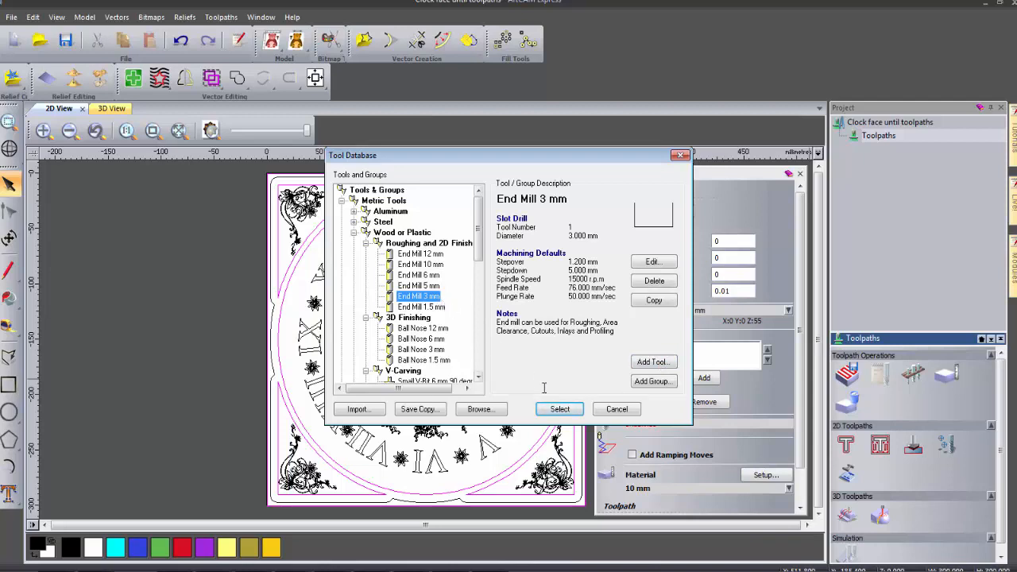
left_click(567, 412)
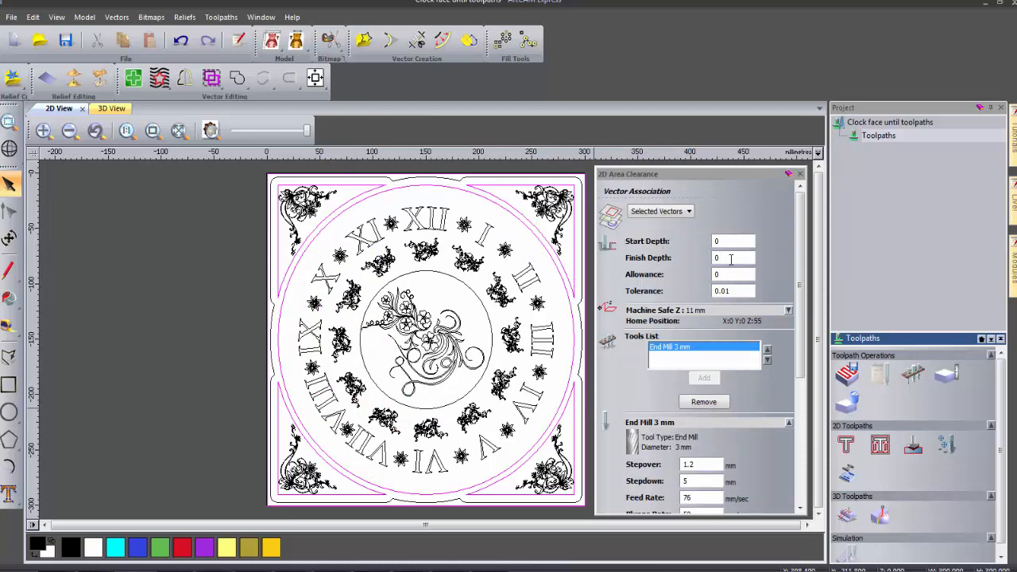
Calculate the area clearance to a finish depth of 3 mm as Rest Area Clearance 1, and hide the toolpath display
double_click(714, 258)
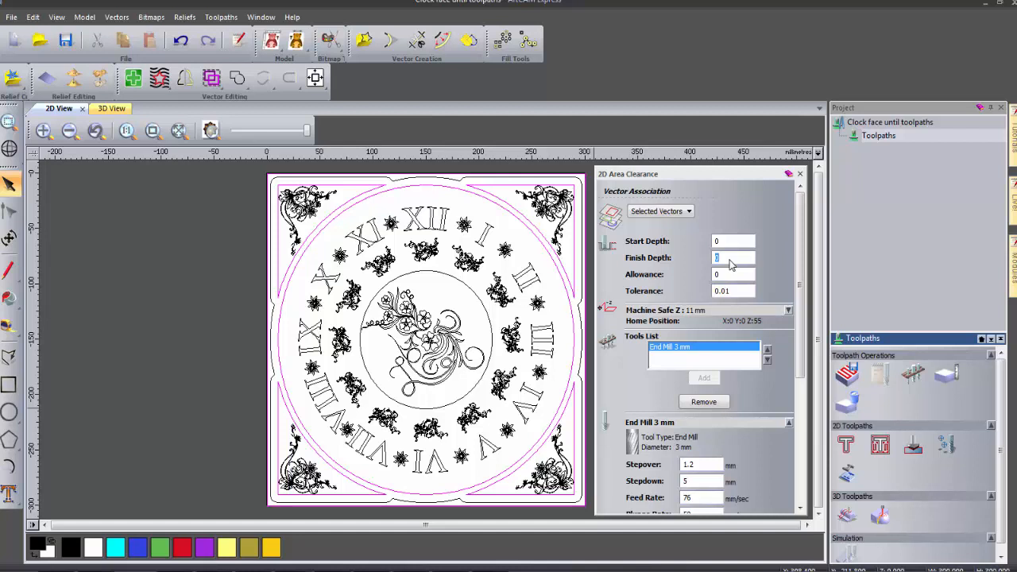
type("3")
scroll(627, 378, "down", 5)
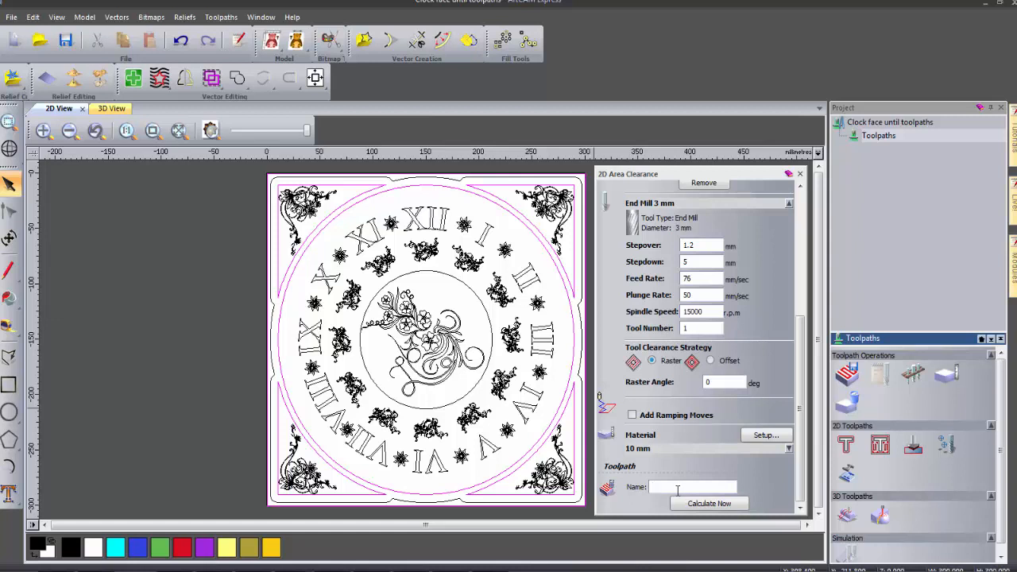
left_click(677, 488)
type("Rest Area Clearance 1")
left_click(710, 505)
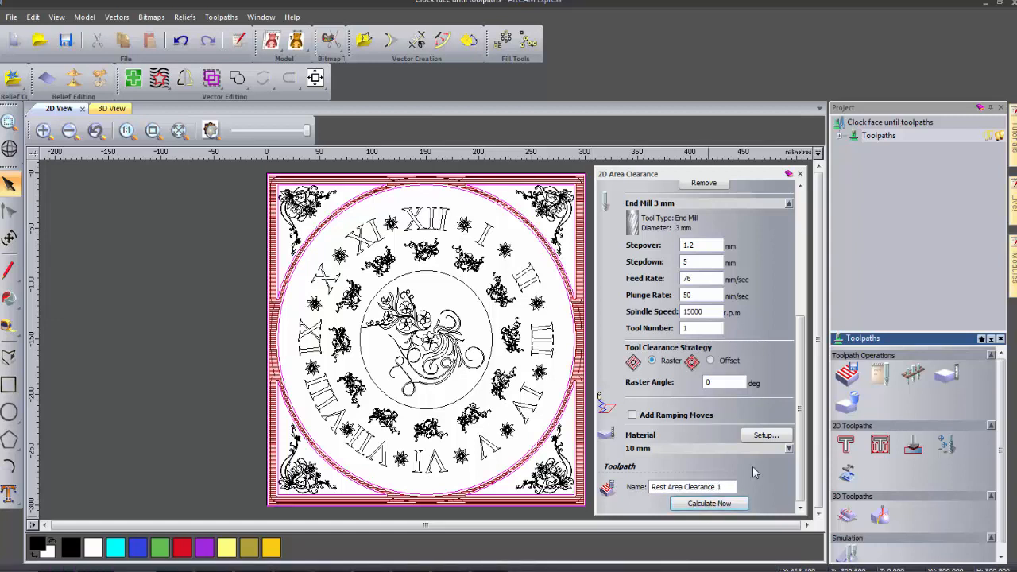
left_click(800, 173)
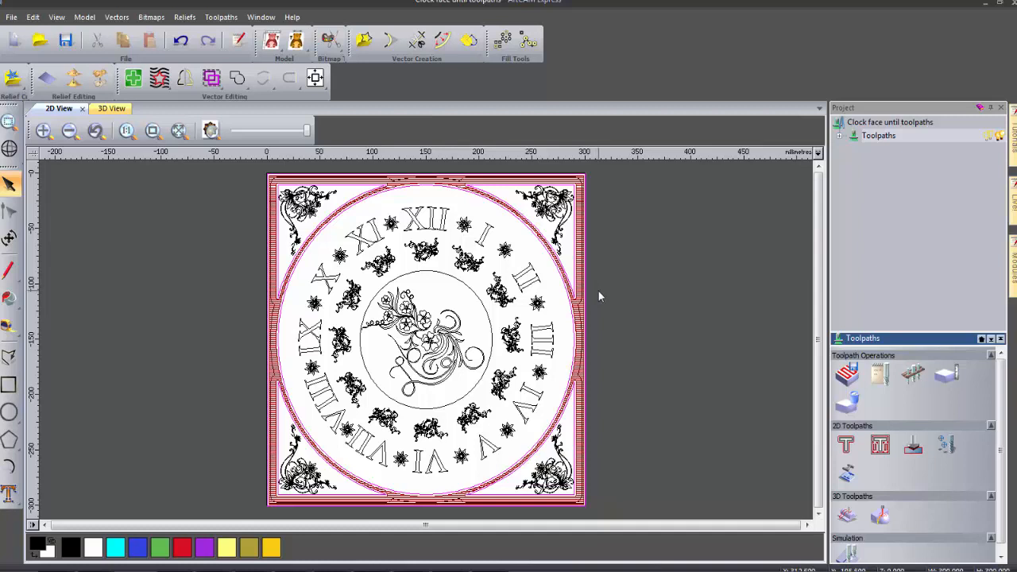
left_click(990, 137)
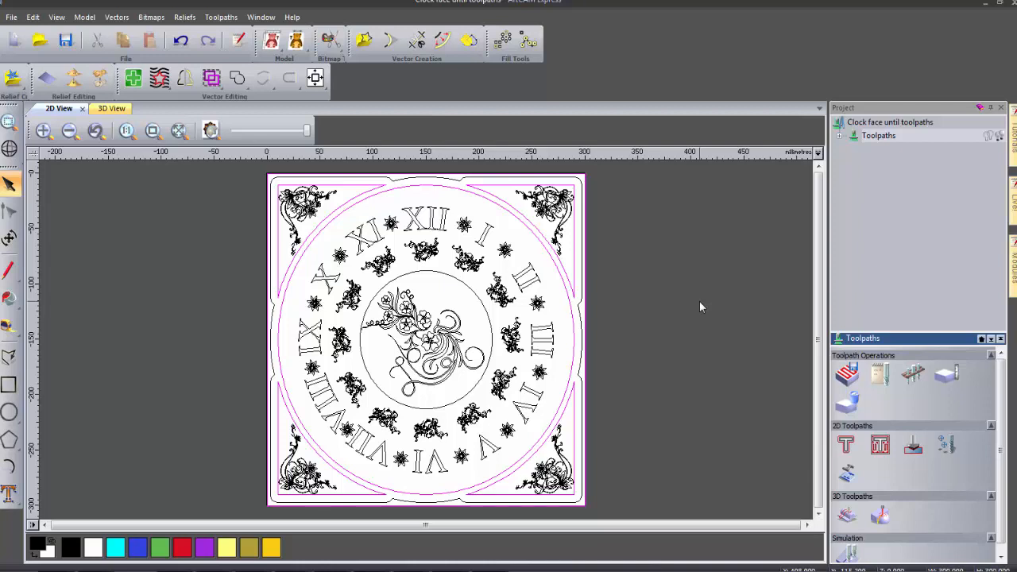
Set up a 2D area clearance on the central circle using the wood or plastic End Mill 6 mm
left_click(474, 296)
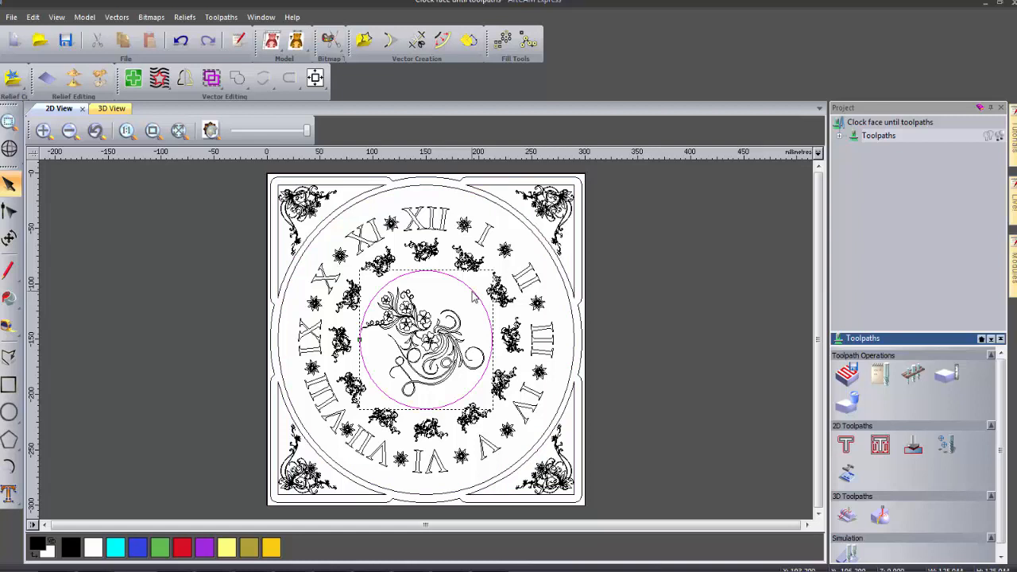
left_click(880, 446)
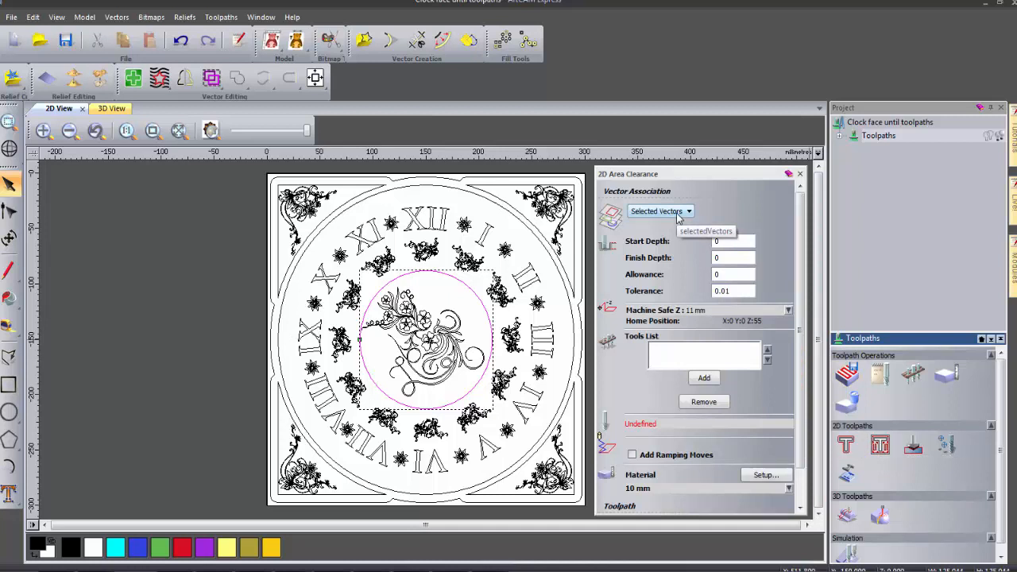
left_click(713, 379)
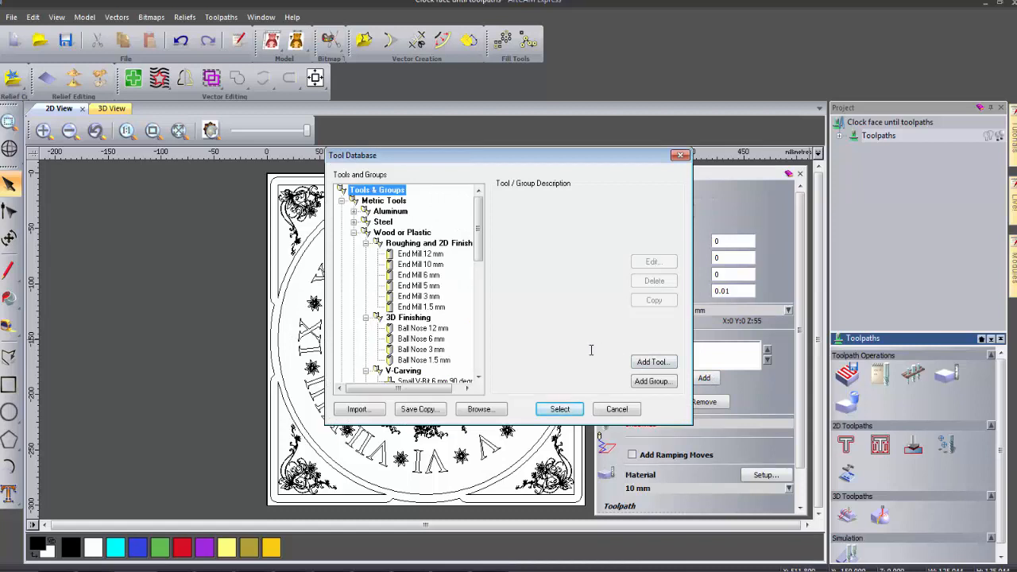
left_click(419, 275)
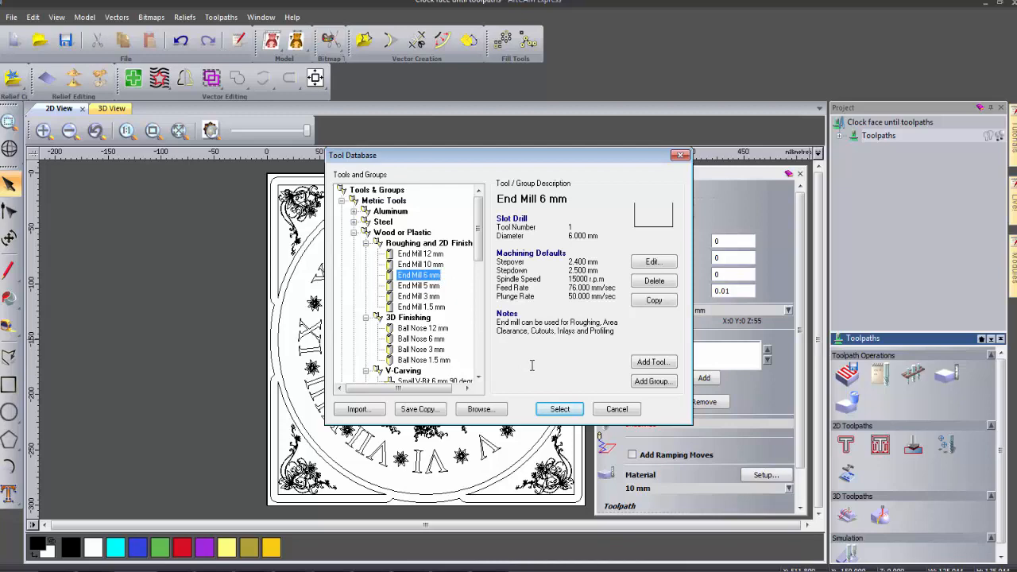
left_click(559, 409)
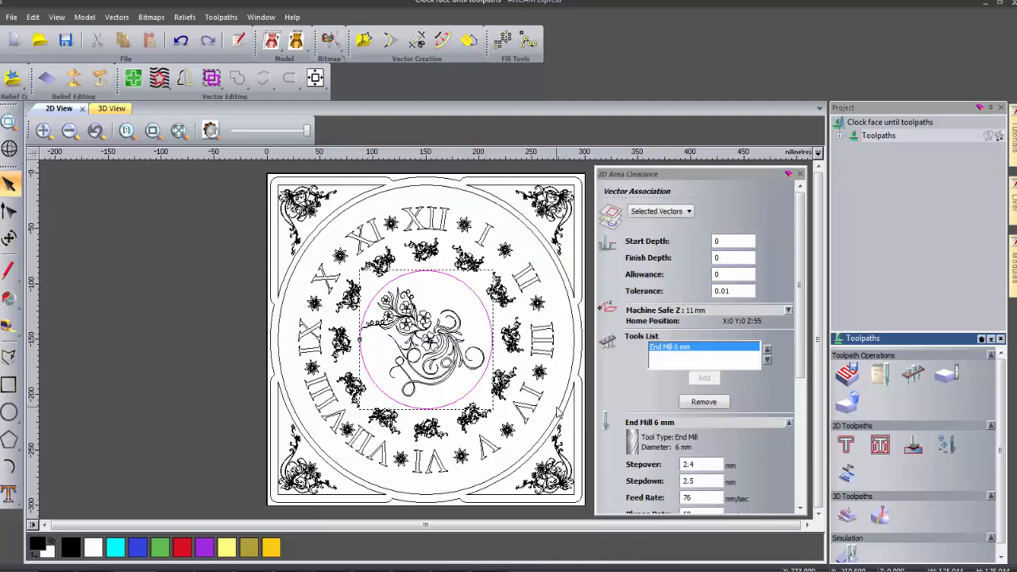
Set the area clearance finish depth to 2 mm, calculate the central circle's toolpath and close the settings
scroll(656, 401, "down", 5)
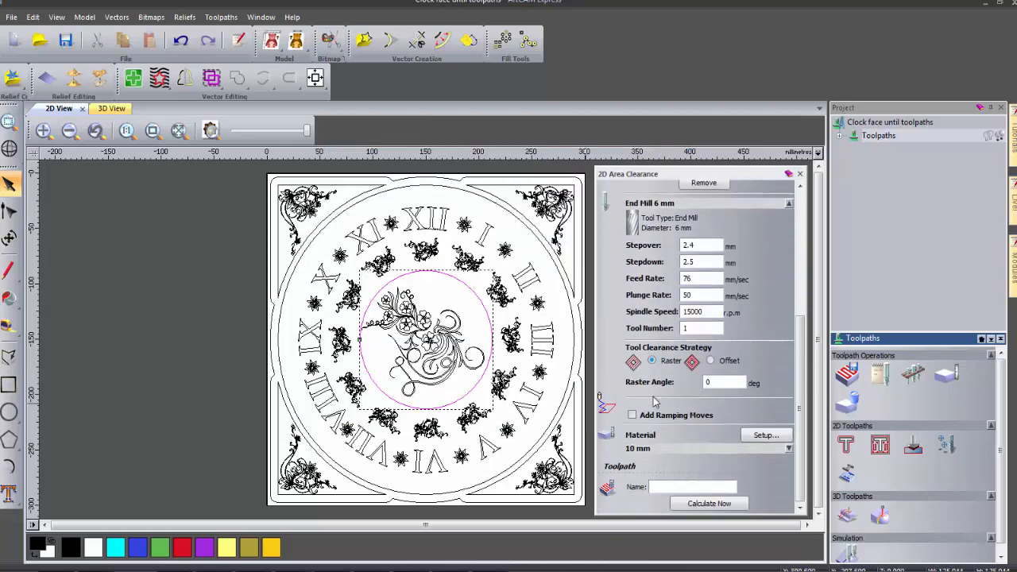
scroll(666, 380, "up", 5)
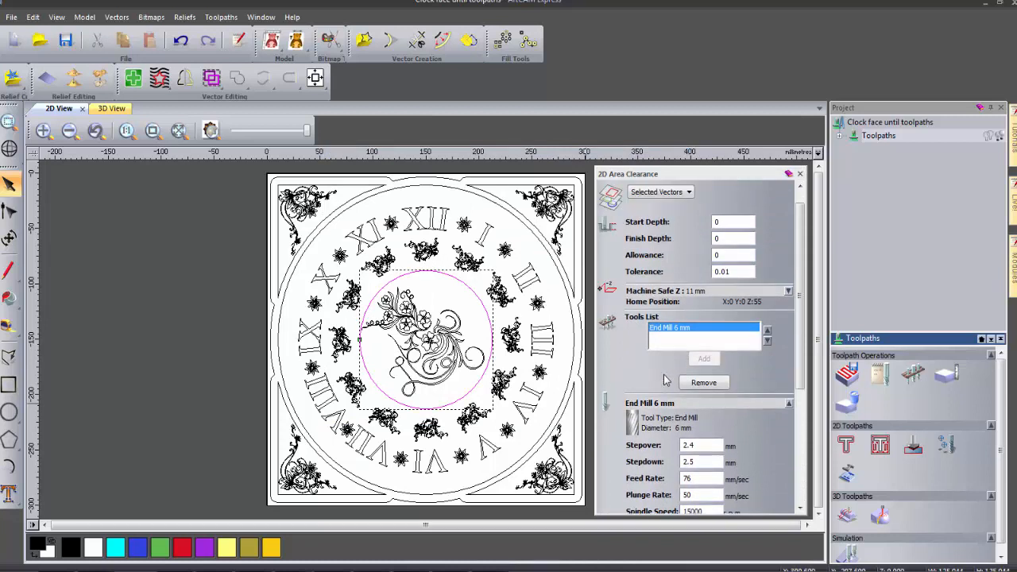
scroll(666, 380, "up", 1)
double_click(738, 258)
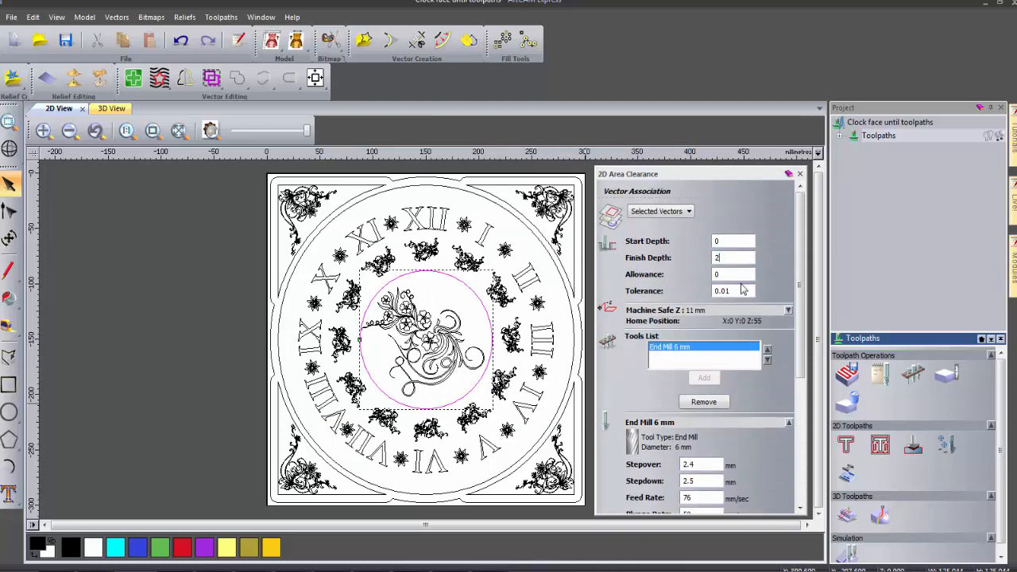
scroll(762, 288, "down", 5)
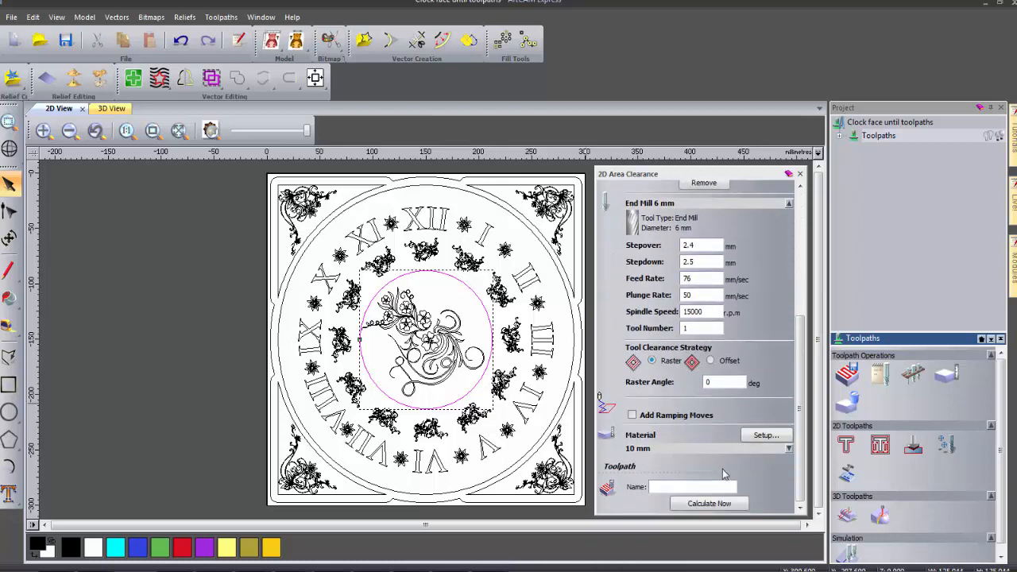
left_click(718, 504)
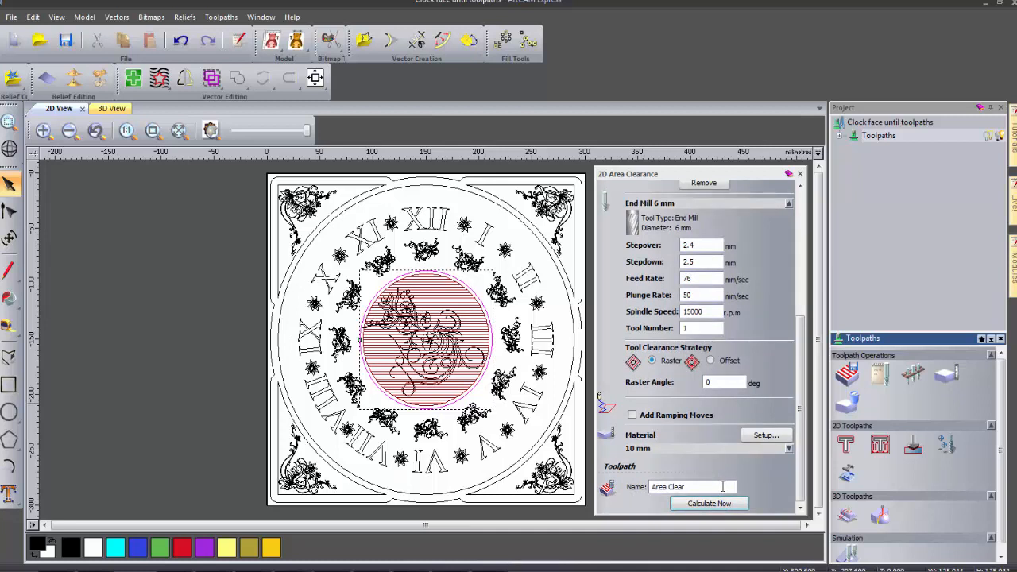
left_click(799, 174)
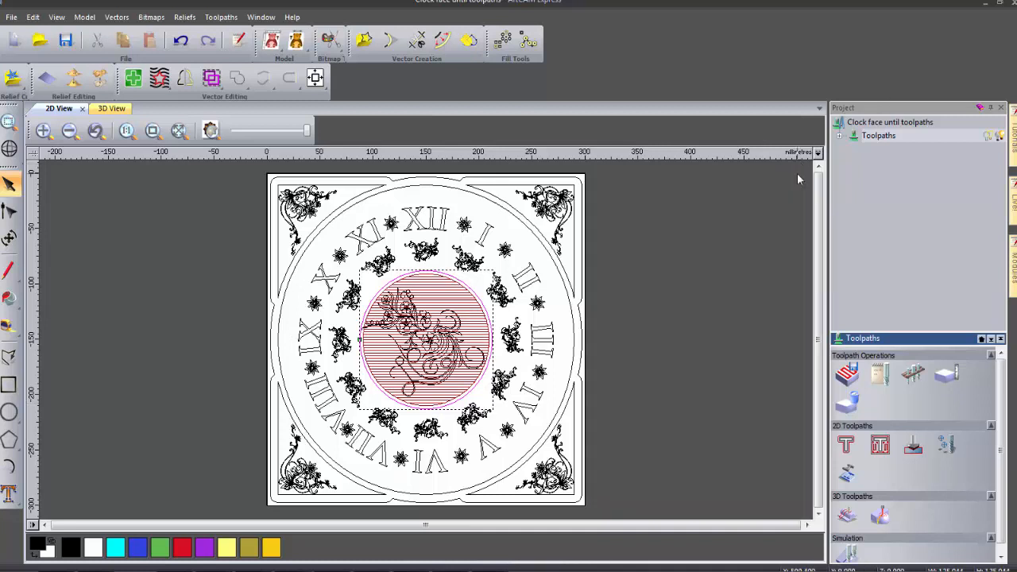
Expand the project's toolpath list, hide the 2D display of all toolpaths and deselect the central circle
left_click(840, 137)
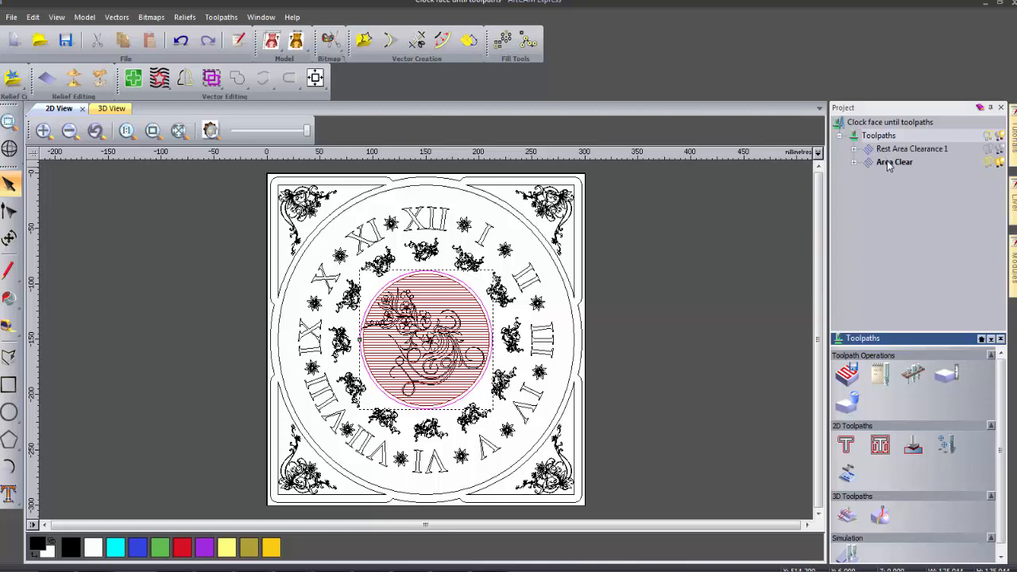
left_click(991, 138)
left_click(991, 138)
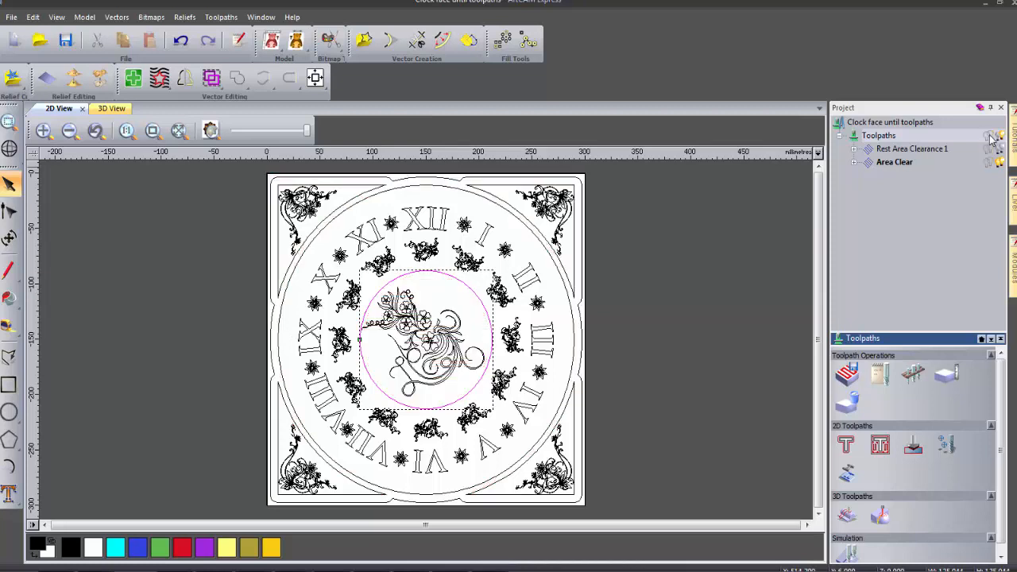
left_click(704, 342)
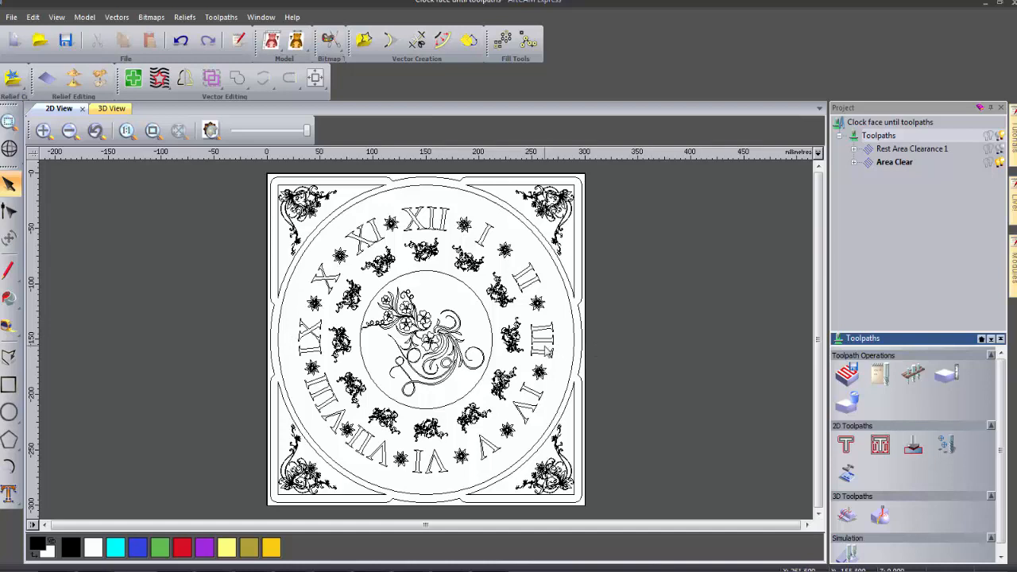
Calculate a V-bit carving toolpath on the ring of Roman numerals using the Small V-Bit 6 mm 90 degree
left_click(546, 352)
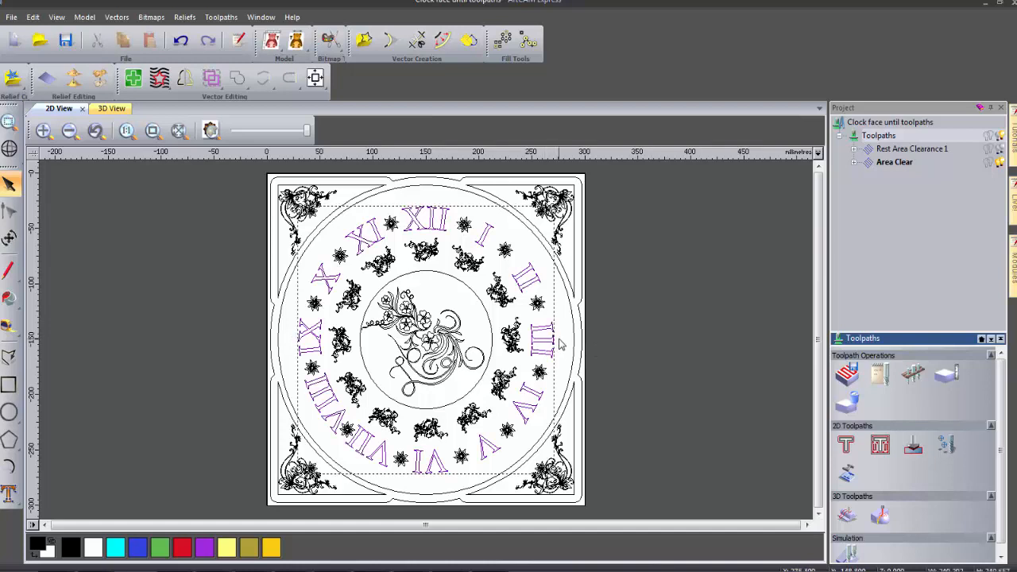
left_click(913, 448)
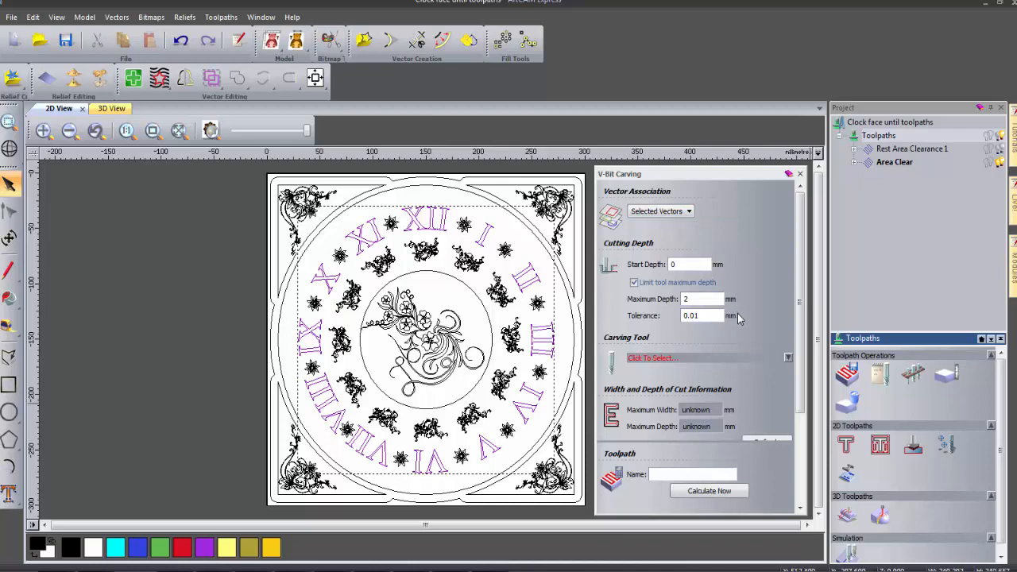
scroll(738, 318, "down", 2)
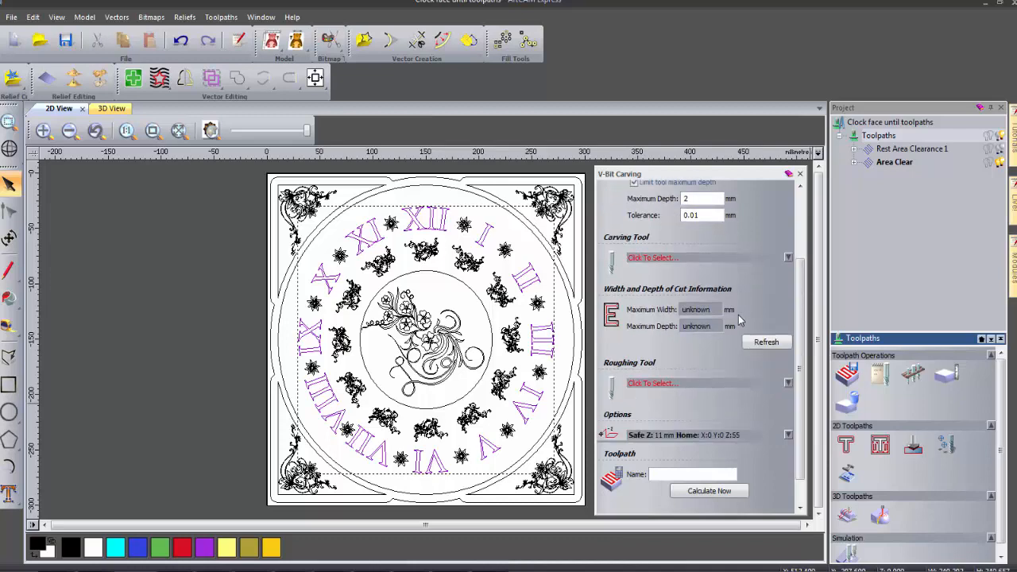
left_click(652, 262)
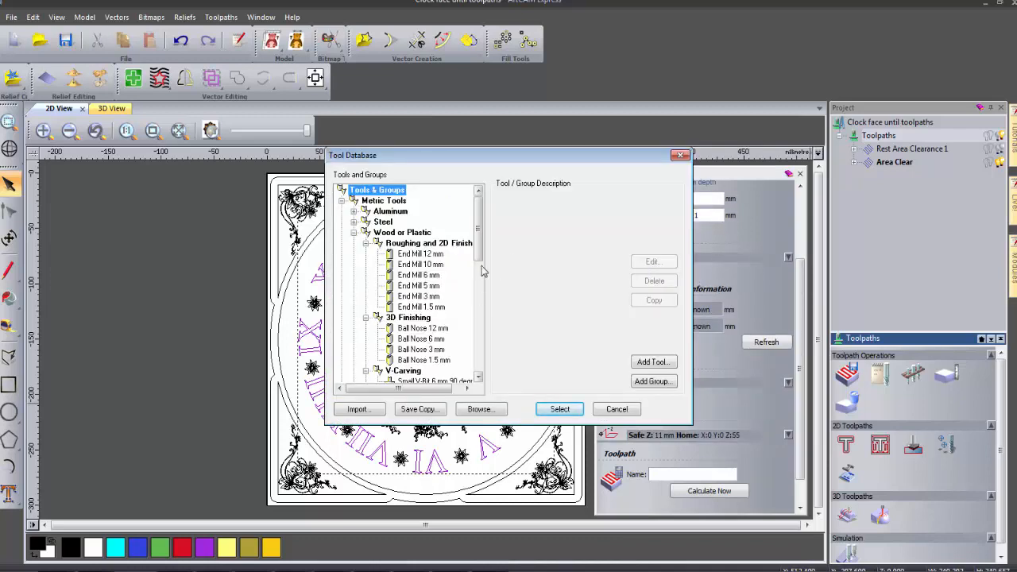
scroll(482, 269, "down", 1)
scroll(480, 267, "down", 2)
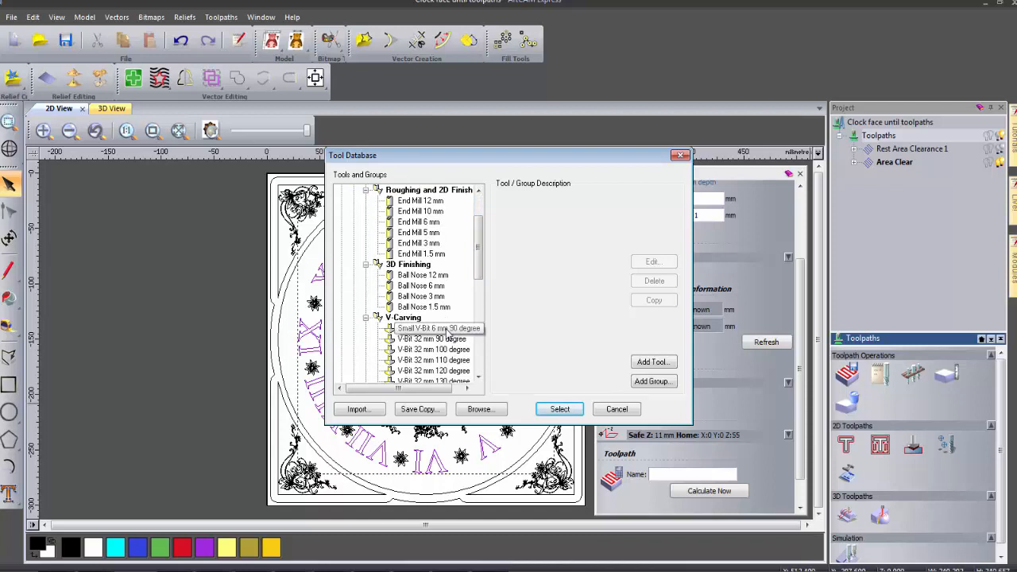
left_click(446, 328)
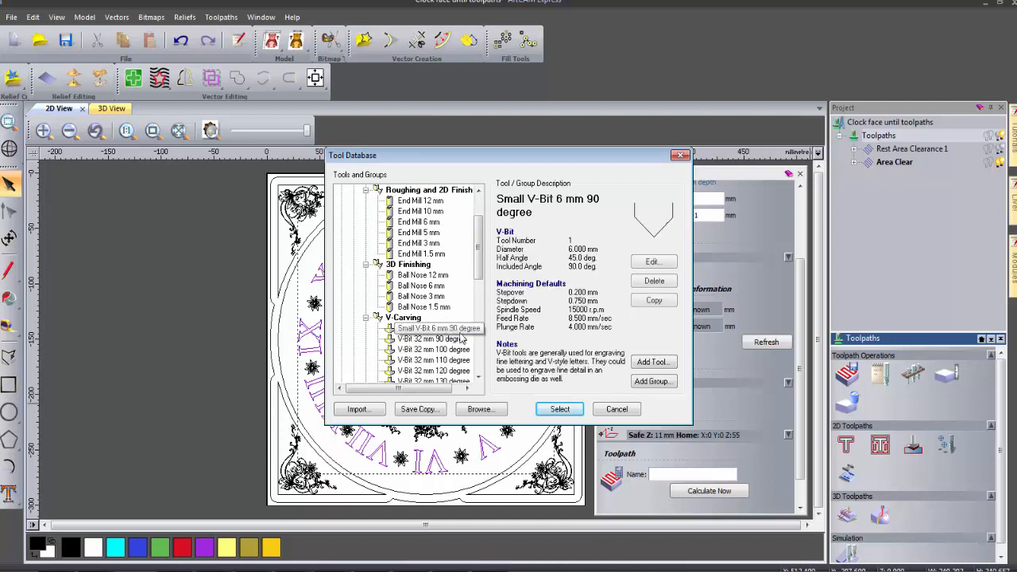
left_click(559, 408)
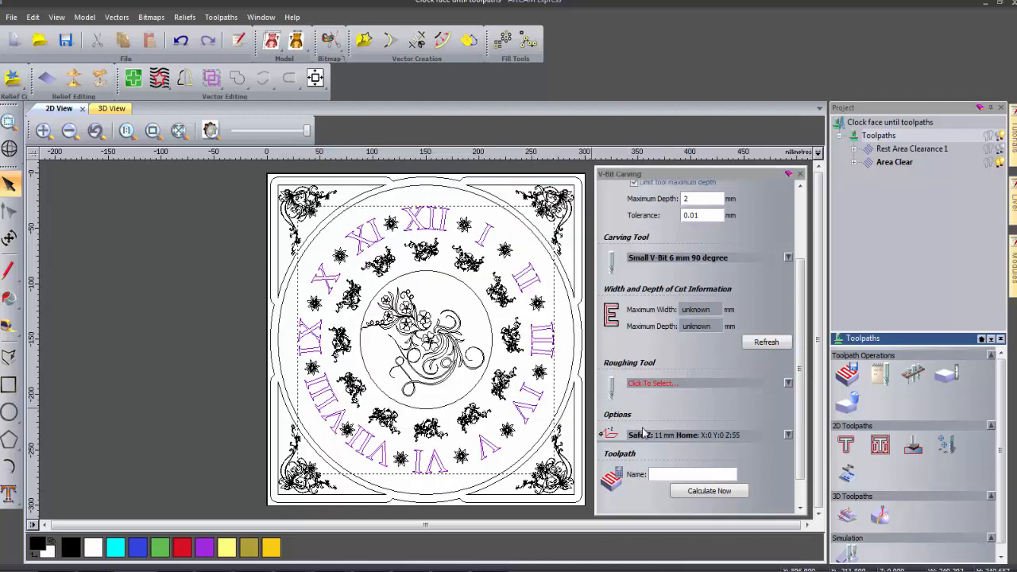
left_click(743, 493)
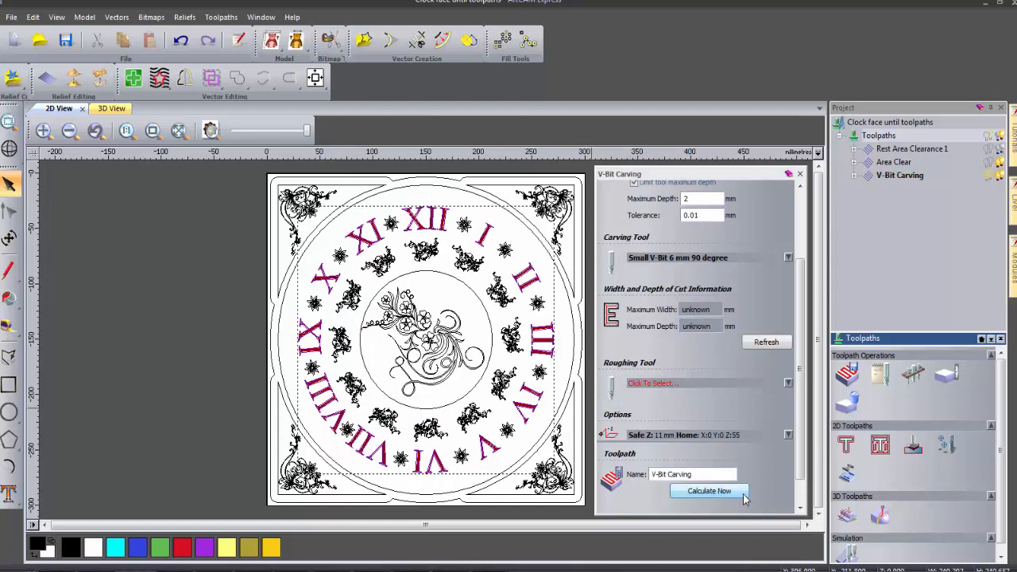
left_click(800, 174)
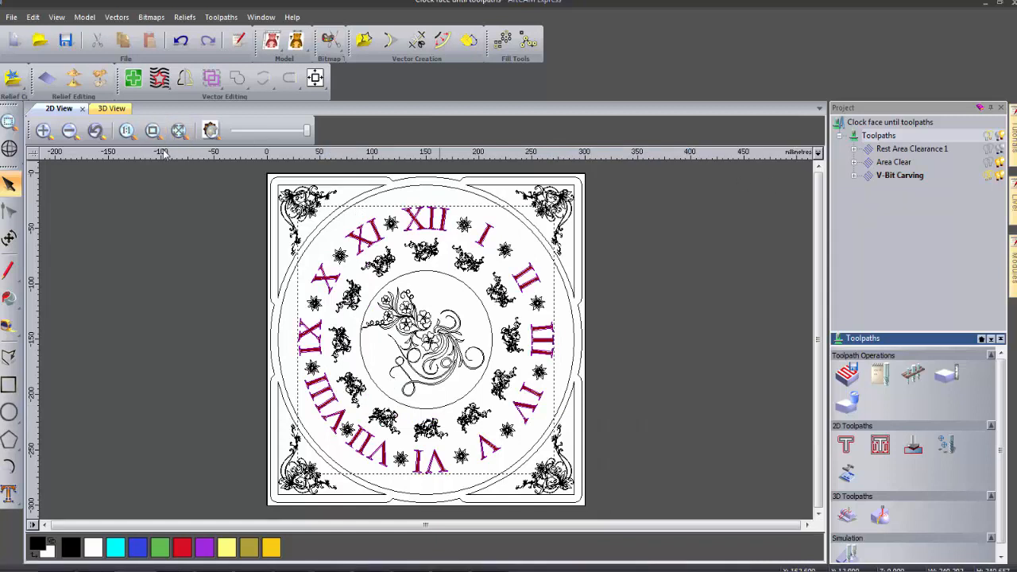
Simulate all toolpaths on the clock face in the 3D view, and return to the 2D view
left_click(112, 109)
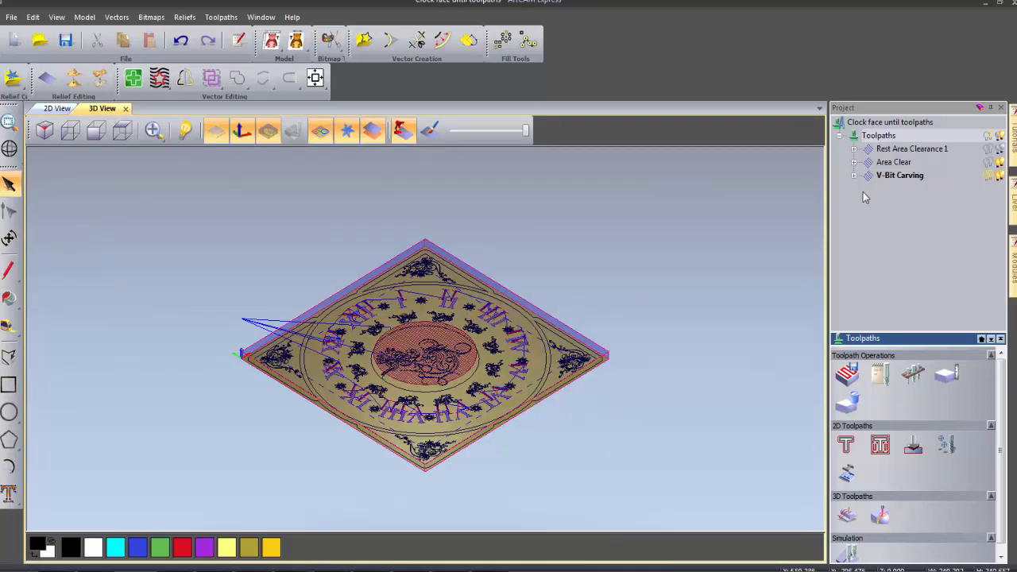
left_click(849, 555)
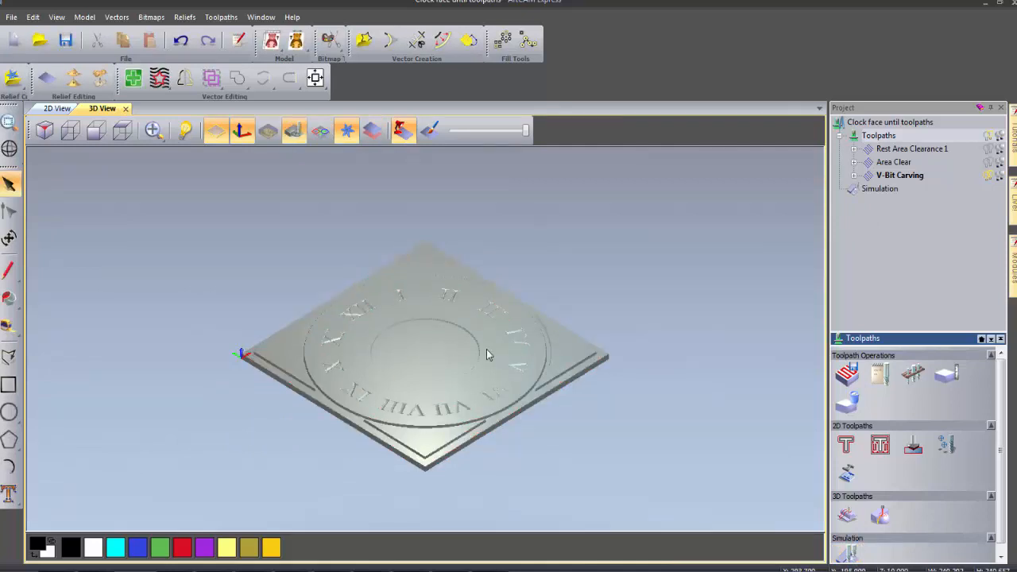
left_click(52, 109)
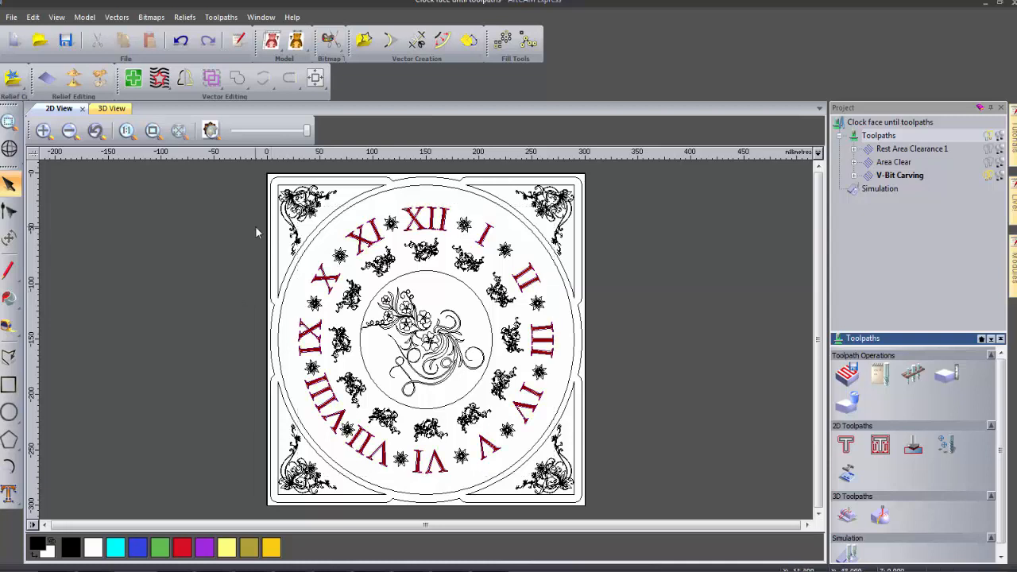
Select the upper-left corner ornament together with the twelve small flowers between the Roman numerals
left_click(299, 218)
left_click(339, 254, "shift")
left_click(391, 224, "shift")
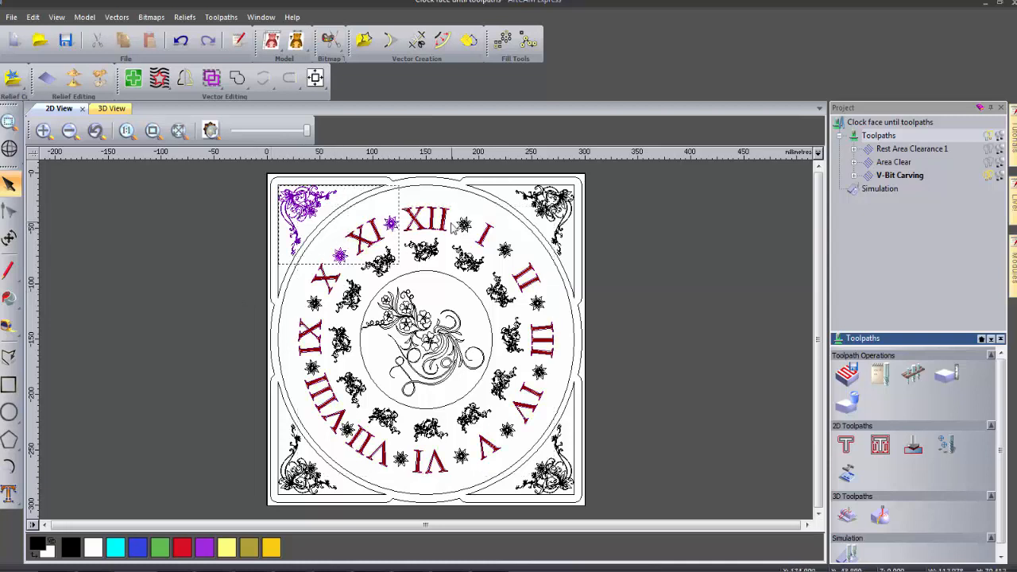
left_click(464, 225, "shift")
left_click(506, 250, "shift")
left_click(537, 304, "shift")
left_click(540, 371, "shift")
left_click(507, 430, "shift")
left_click(461, 455, "shift")
left_click(401, 459, "shift")
left_click(347, 430, "shift")
left_click(313, 368, "shift")
left_click(315, 303, "shift")
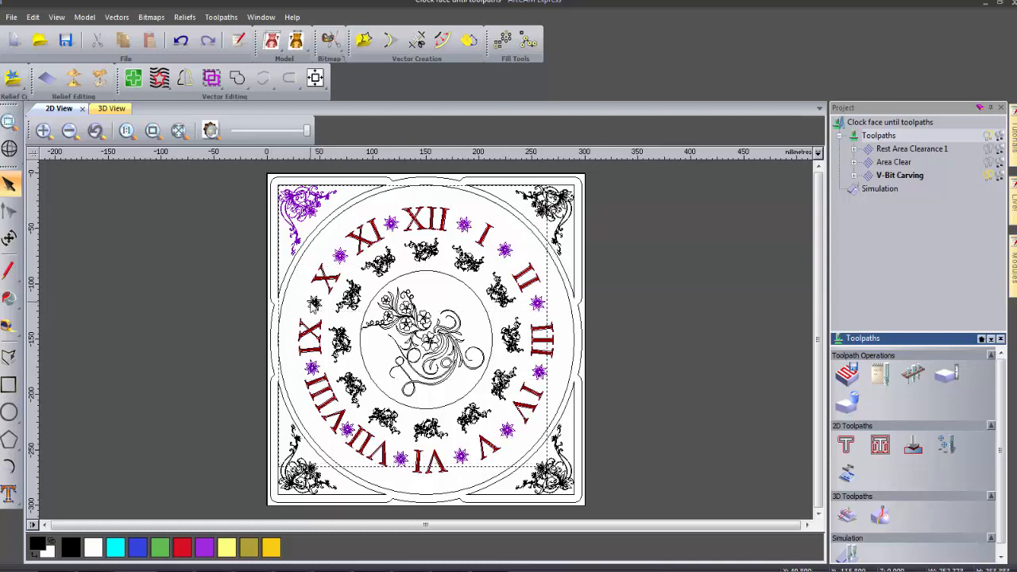
Add the twelve vine ornaments inside the numeral ring and the remaining three corner ornaments to the selection
left_click(350, 296, "shift")
left_click(382, 262, "shift")
left_click(503, 383, "shift")
left_click(472, 415, "shift")
left_click(385, 419, "shift")
left_click(351, 388, "shift")
left_click(339, 342, "shift")
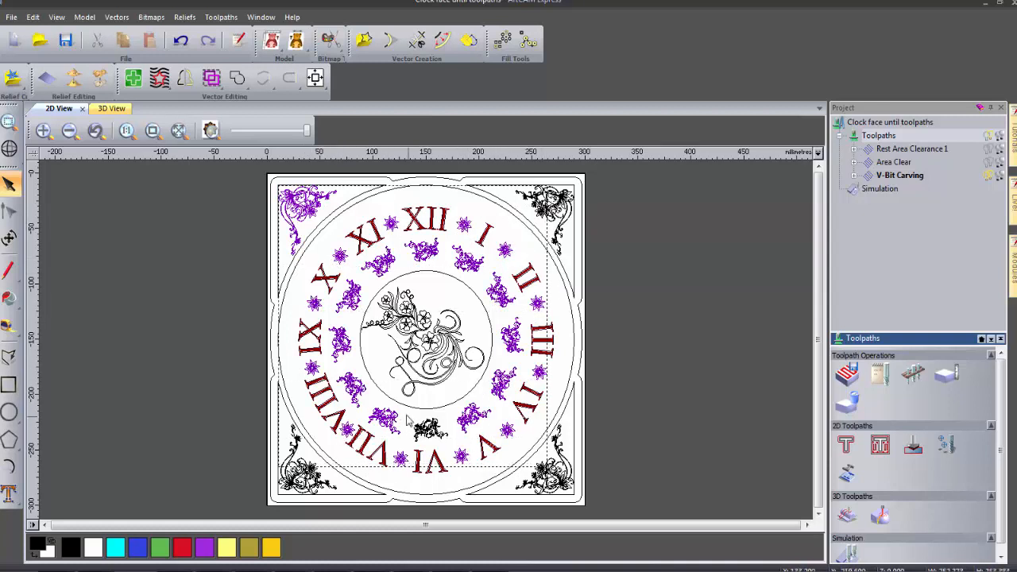
left_click(429, 428, "shift")
left_click(547, 475, "shift")
left_click(545, 204, "shift")
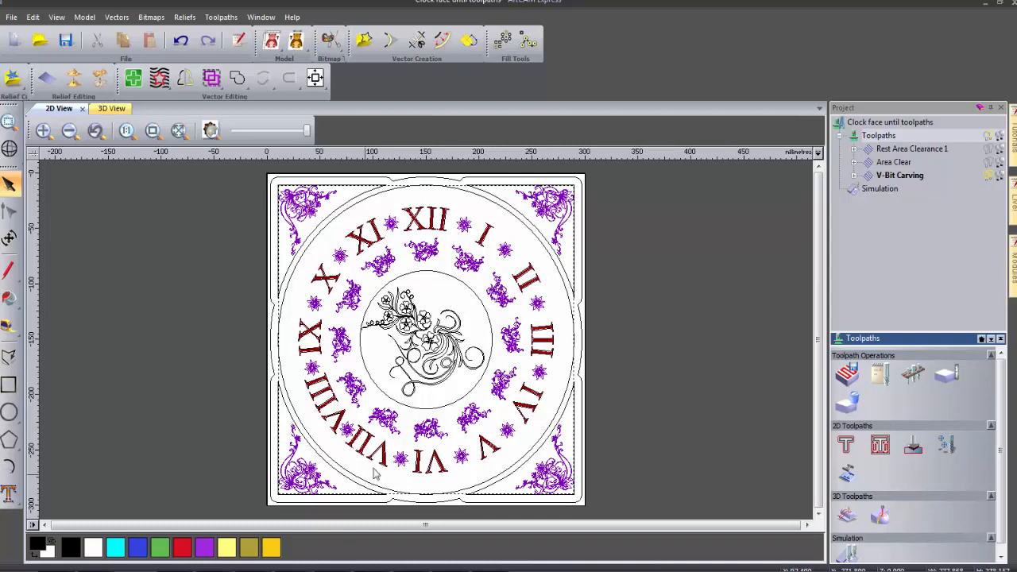
Calculate a V-bit carving toolpath on the selected flowers and vine ornaments using the Small V-Bit 6 mm 90 degree
left_click(915, 447)
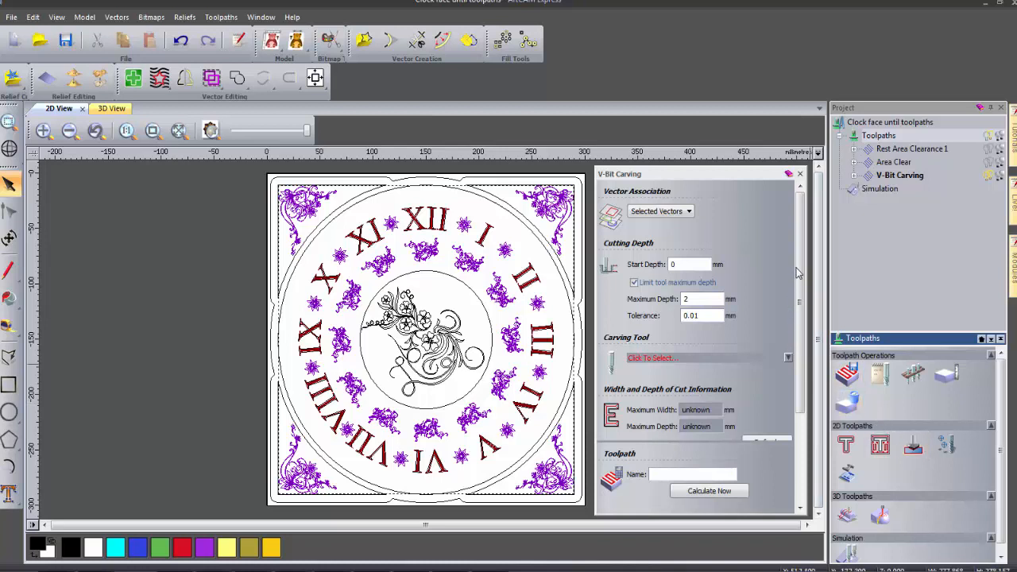
left_click_drag(800, 294, 795, 374)
left_click(670, 246)
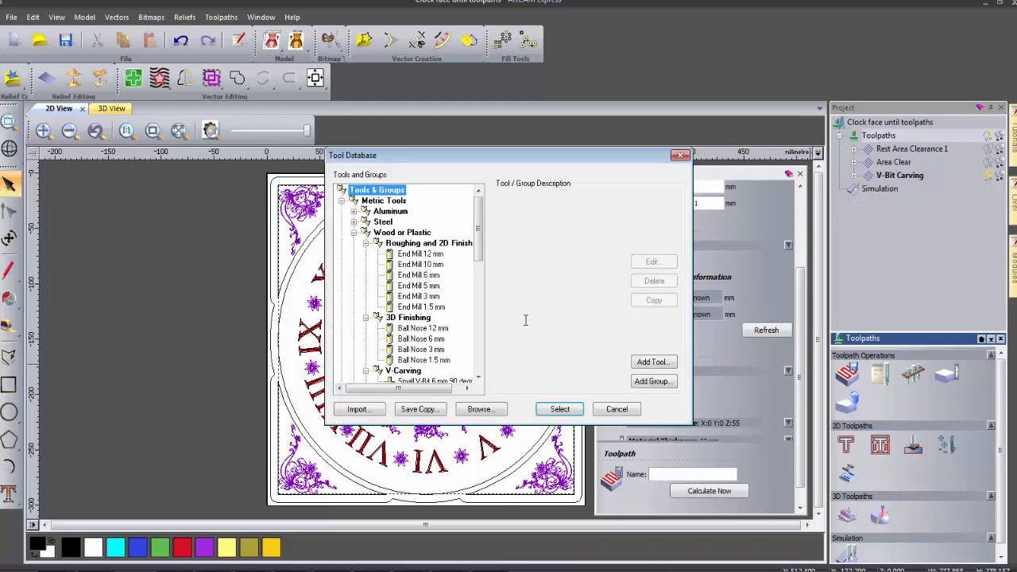
scroll(480, 268, "down", 1)
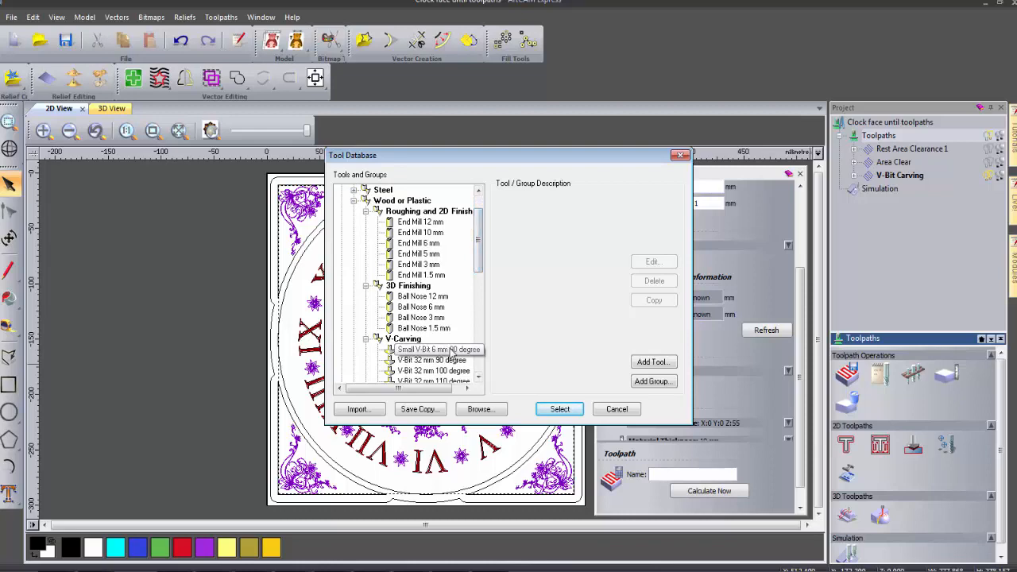
left_click(433, 349)
left_click(556, 409)
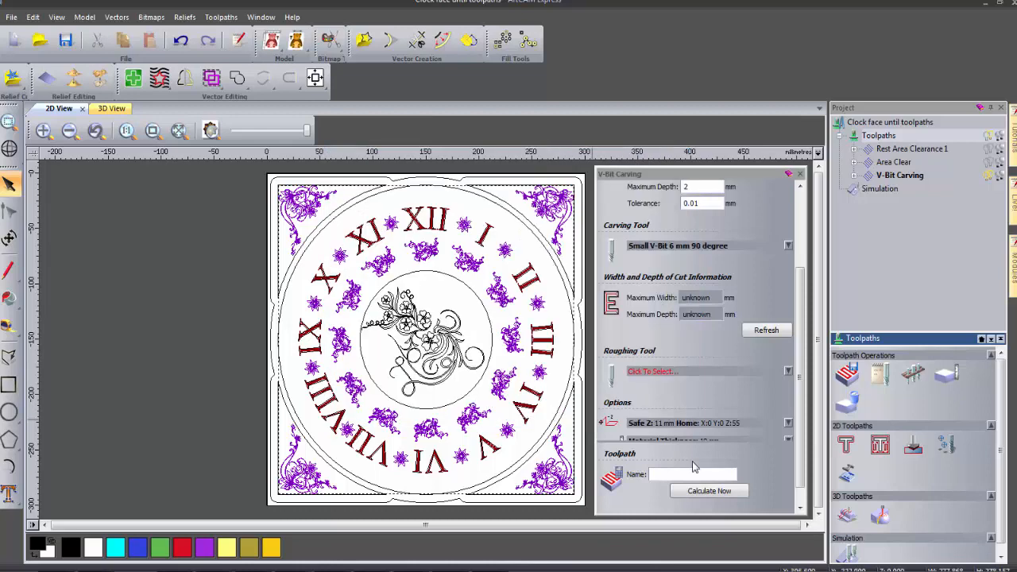
left_click(705, 494)
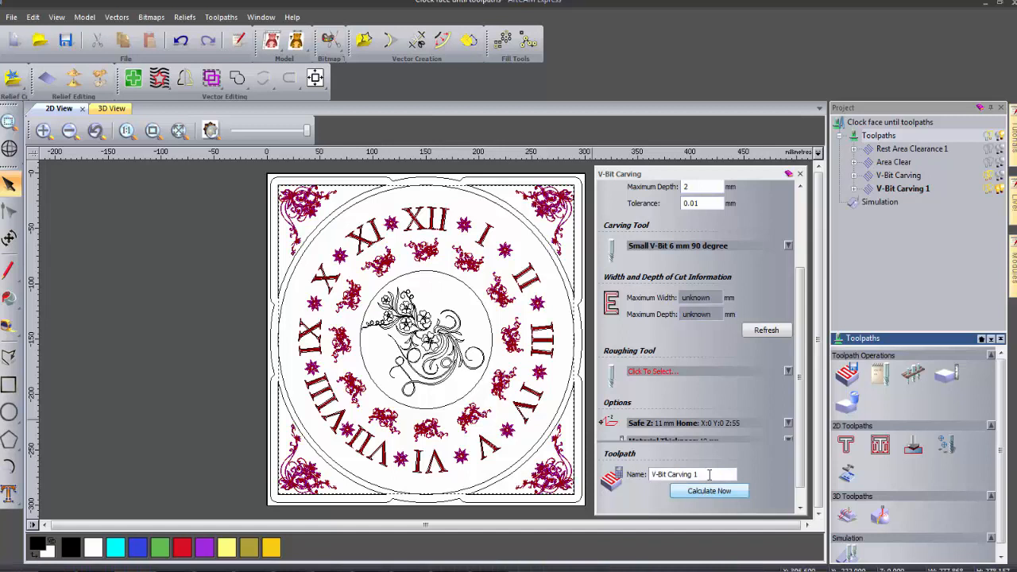
Start a V-bit carving toolpath on the central floral ornament and turn off its tool maximum depth limit
left_click(799, 174)
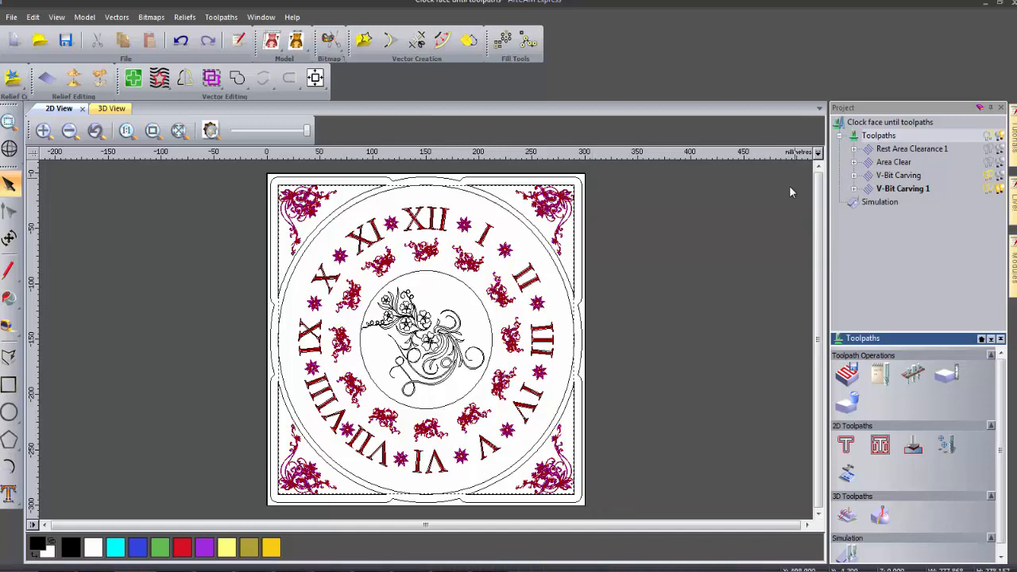
left_click(622, 333)
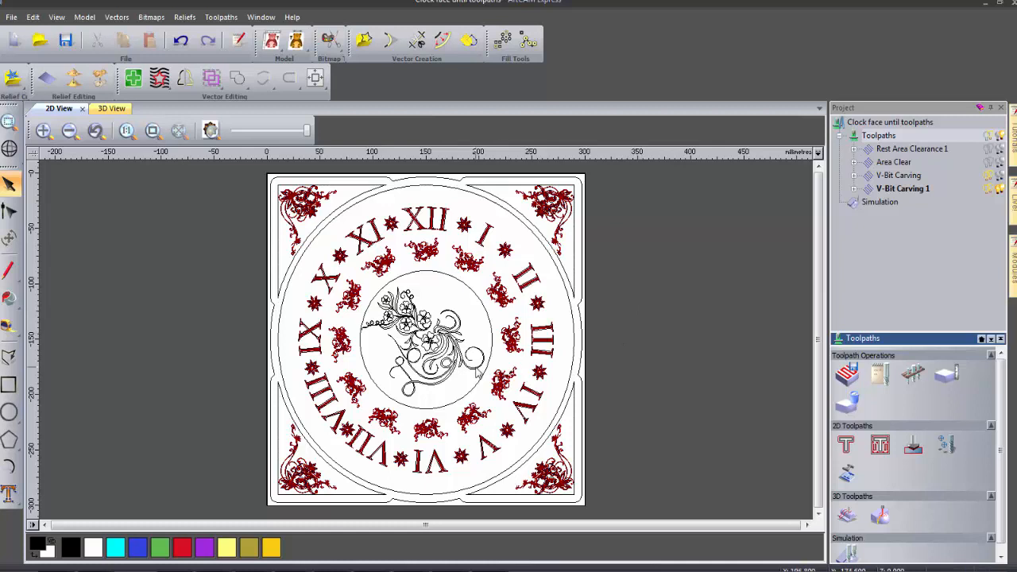
left_click(477, 373)
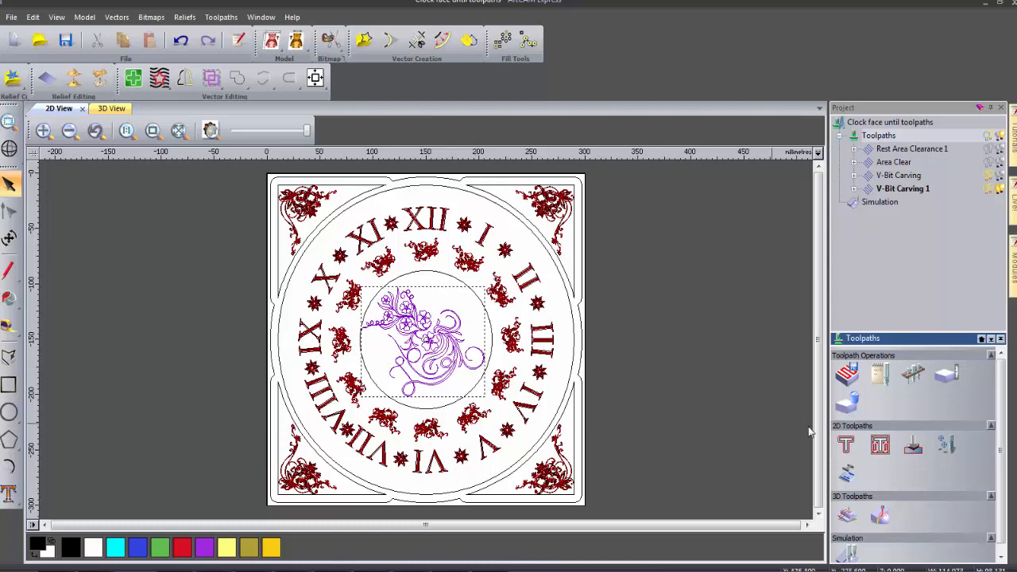
left_click(912, 446)
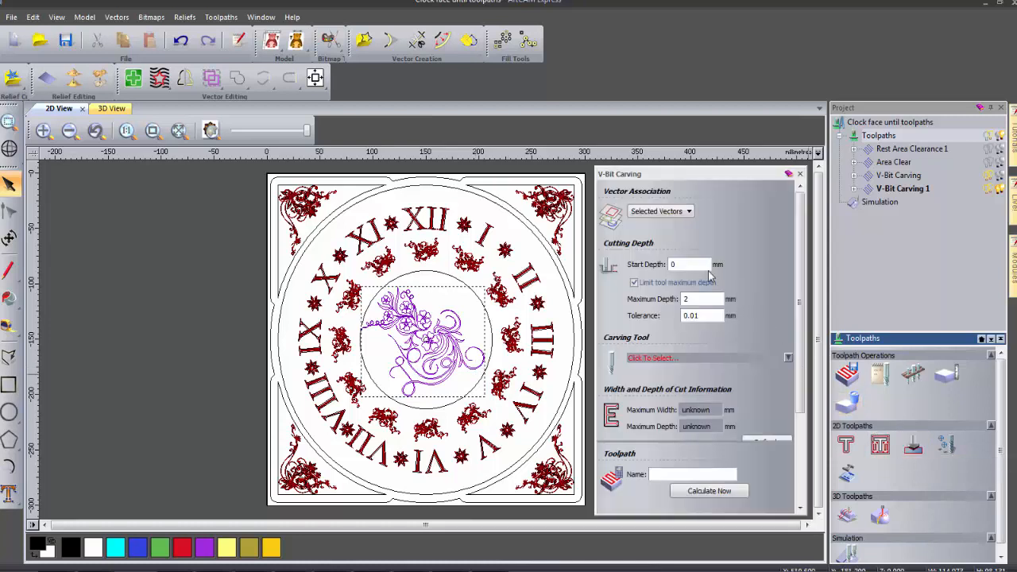
left_click(670, 265)
double_click(670, 265)
left_click(635, 284)
Assign the Small V-Bit 6 mm 90 degree as the carving tool and calculate the central ornament's toolpath
left_click(664, 360)
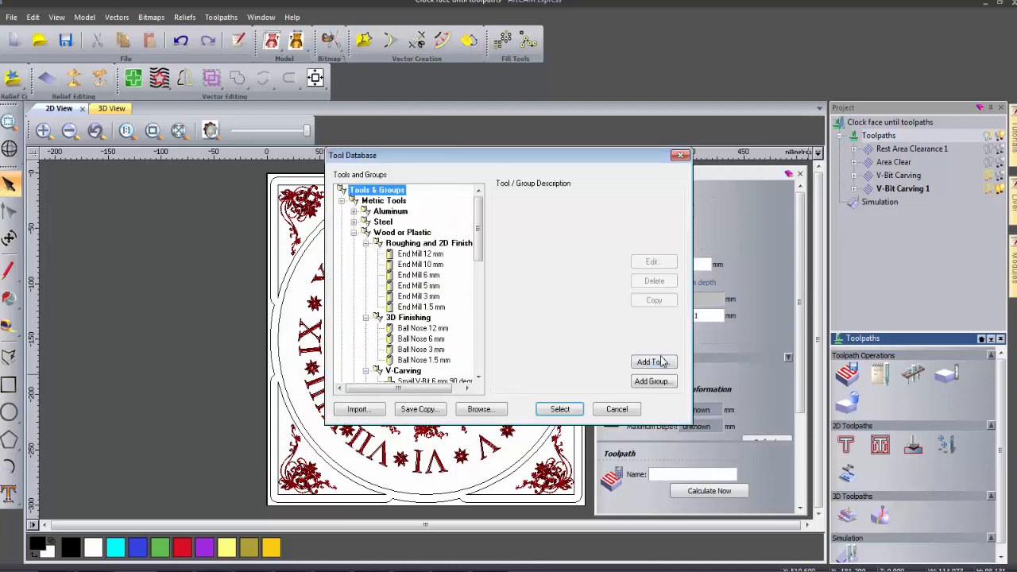
left_click(438, 382)
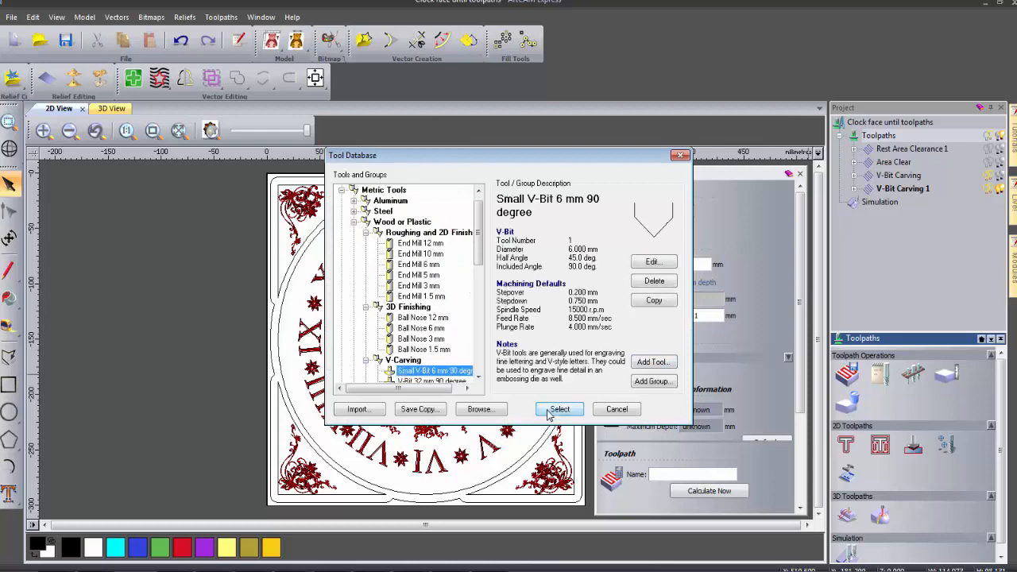
left_click(547, 408)
scroll(747, 350, "down", 3)
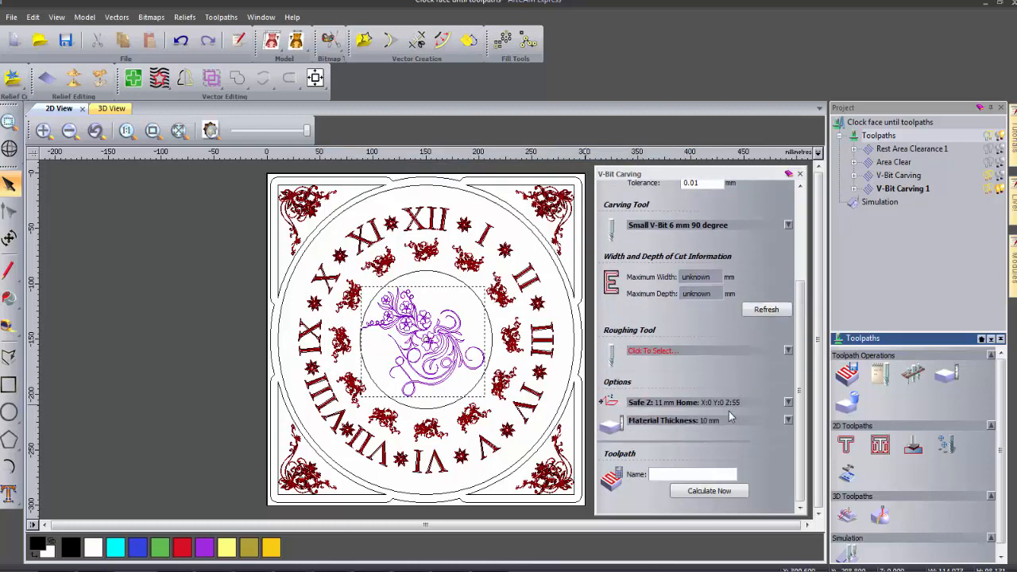
left_click(714, 493)
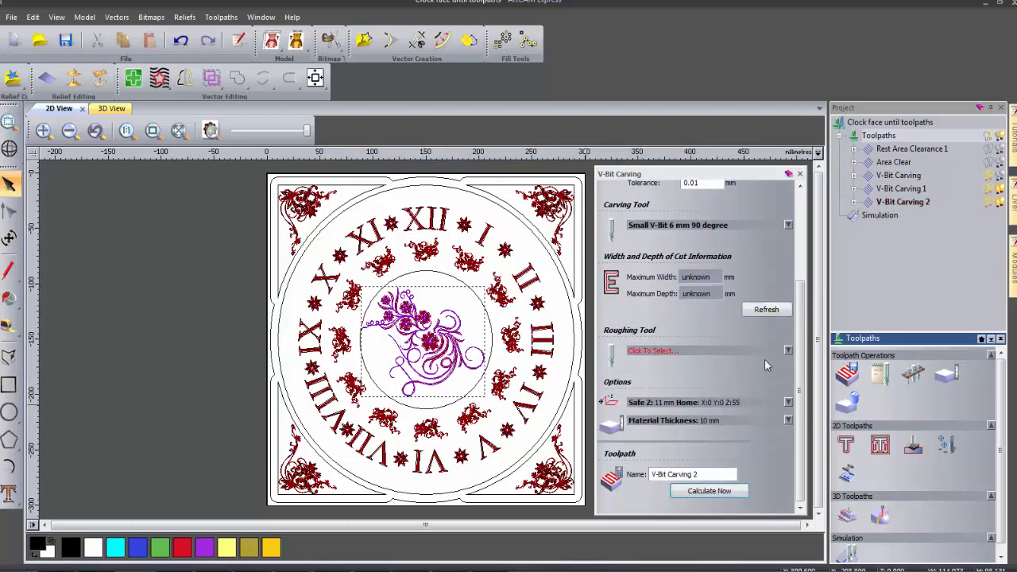
left_click(799, 173)
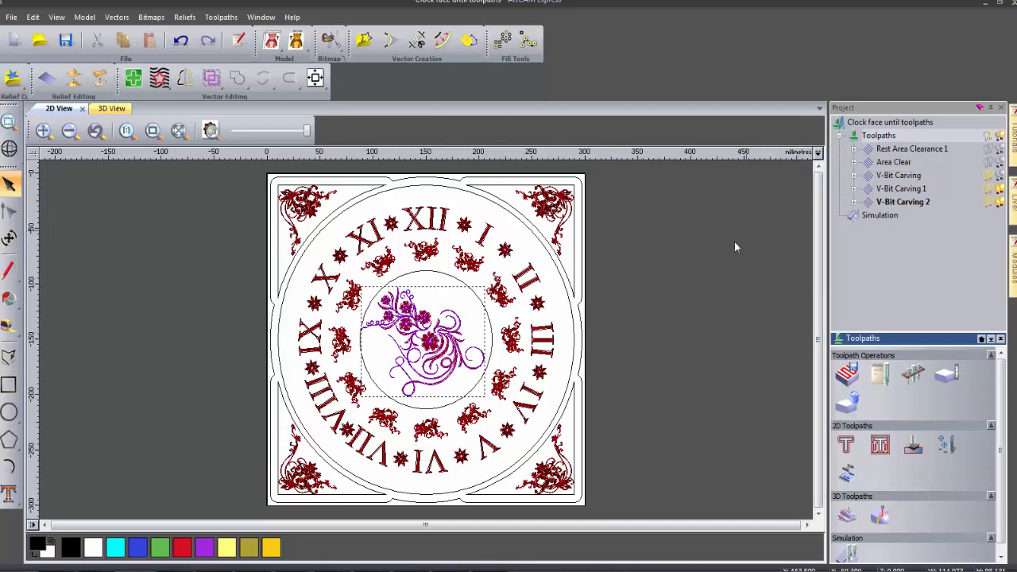
Set up a 2D area clearance on the small circle at the clock's centre using the End Mill 1.5 mm
left_click(641, 360)
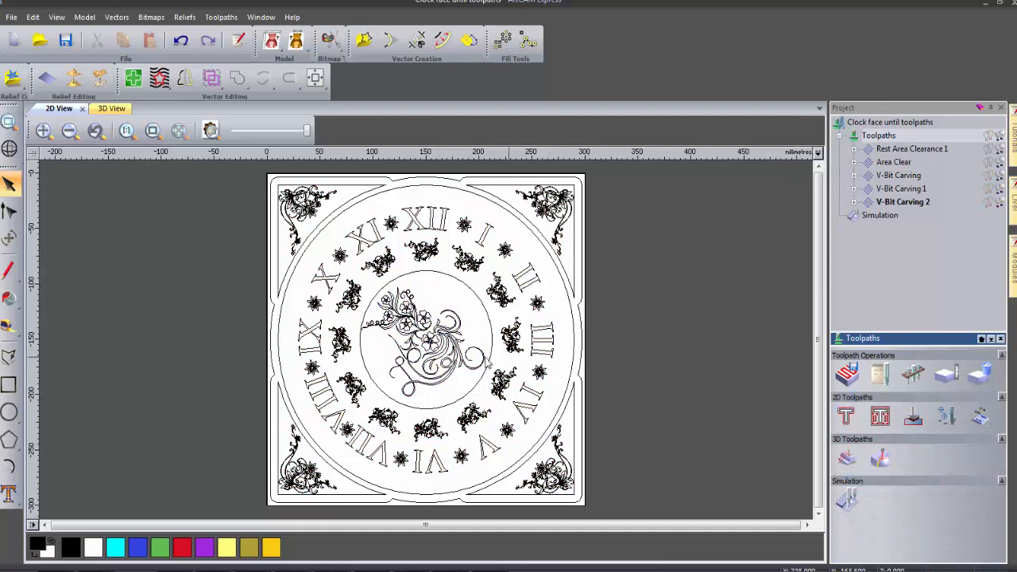
left_click(428, 340)
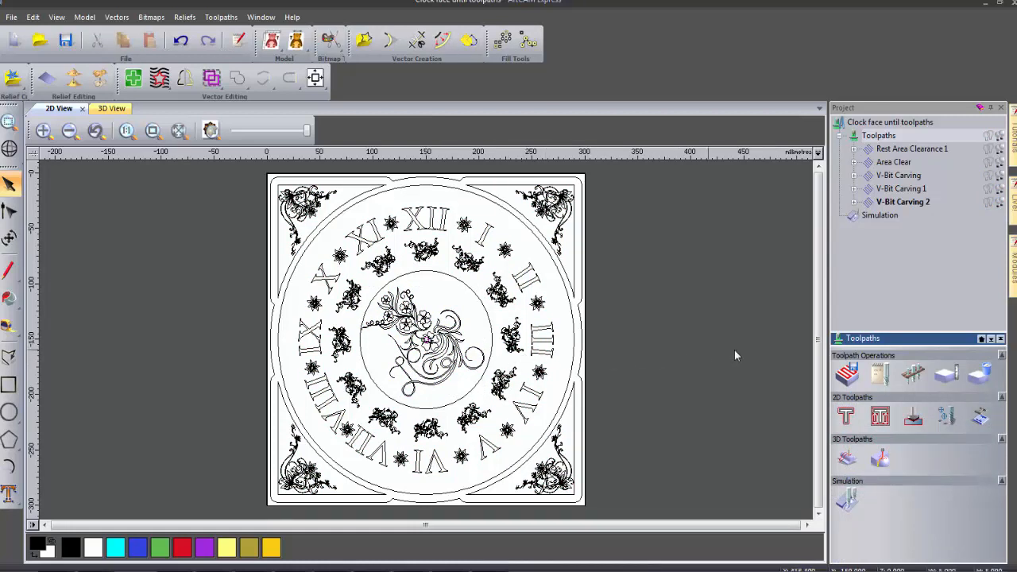
left_click(881, 417)
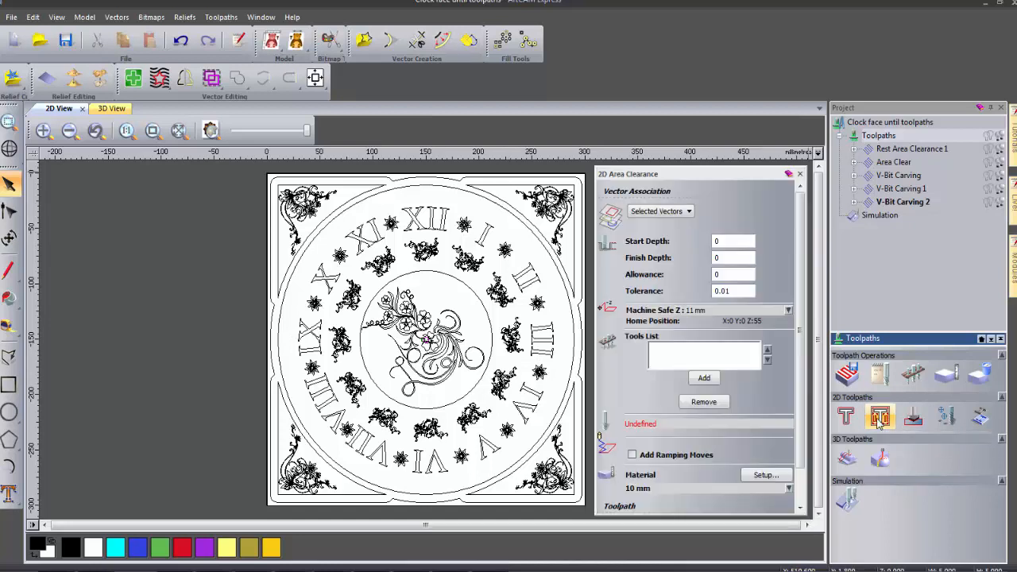
left_click(704, 378)
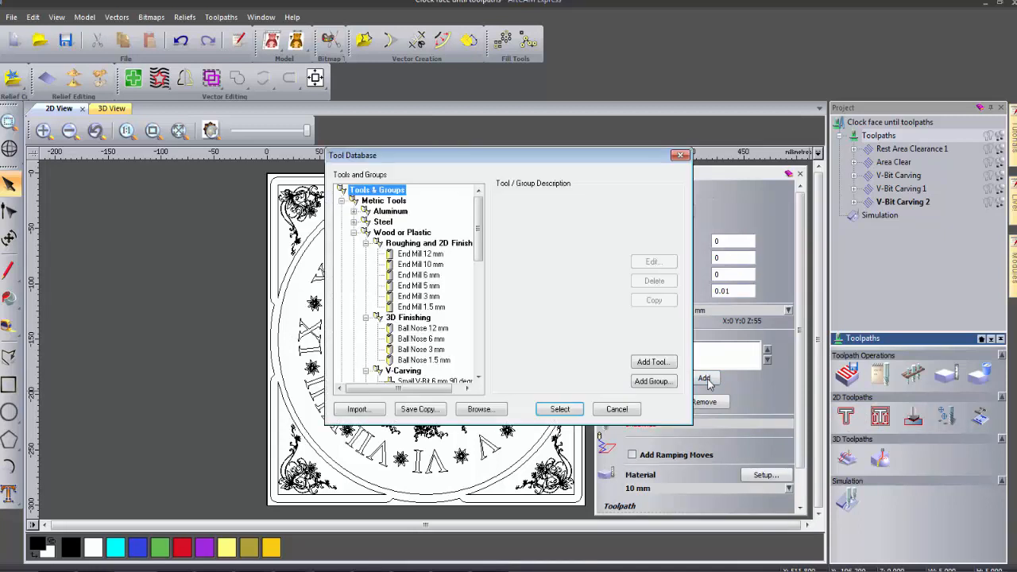
left_click(428, 307)
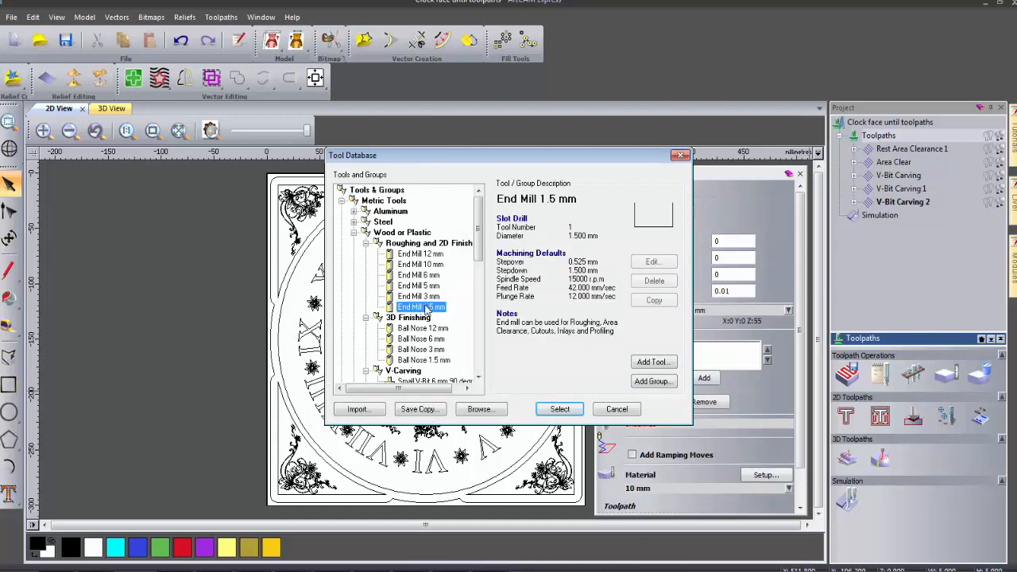
left_click(560, 409)
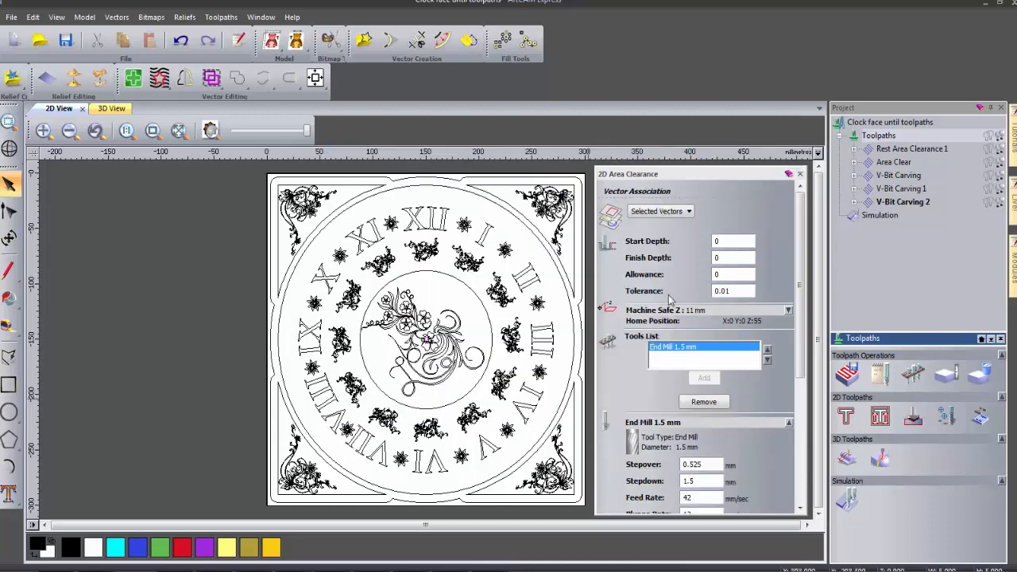
Edit the finish depth and calculate the raster area clearance toolpath for the small centre circle
double_click(715, 259)
scroll(714, 274, "down", 3)
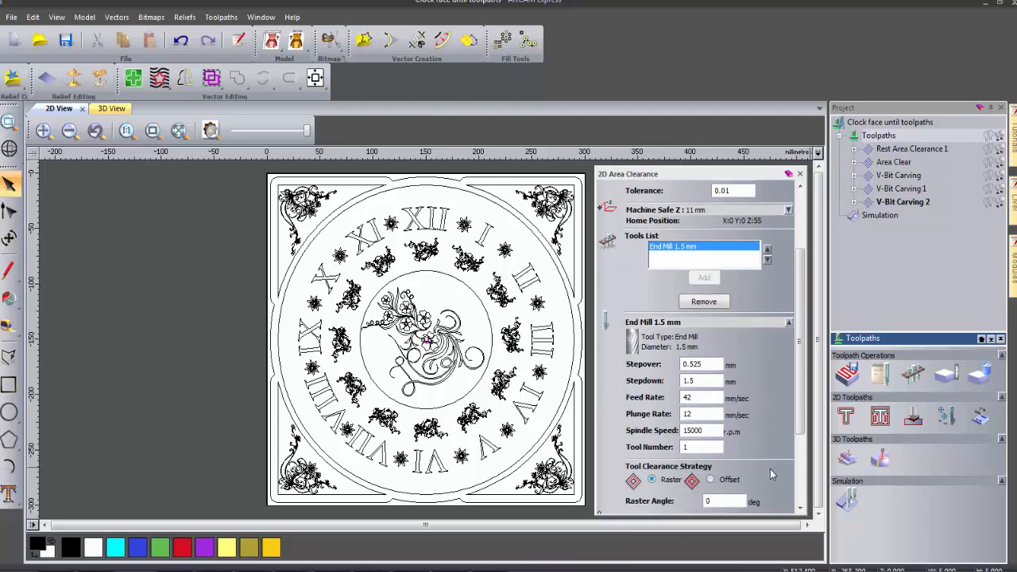
scroll(773, 475, "down", 3)
left_click(702, 506)
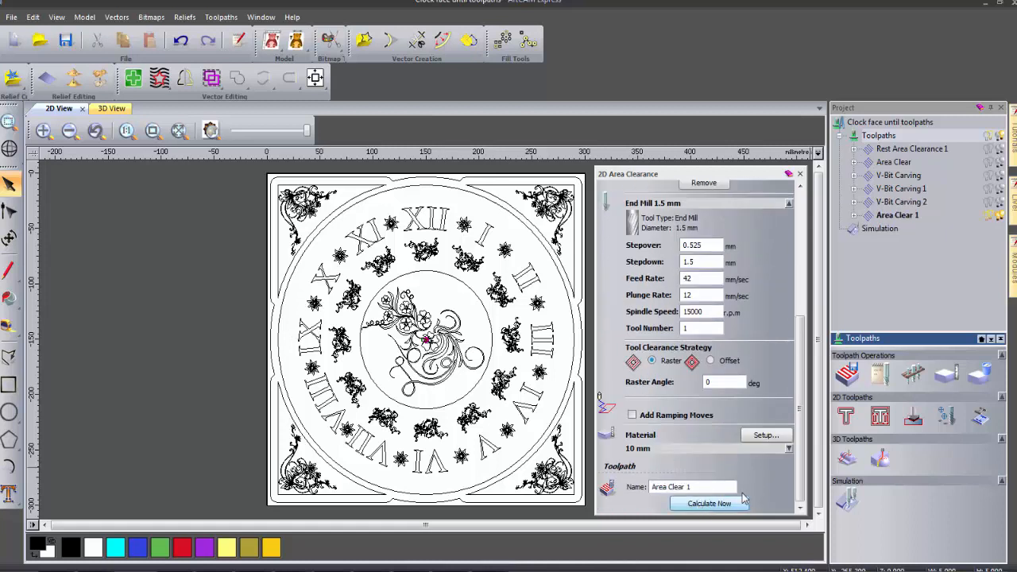
left_click(801, 174)
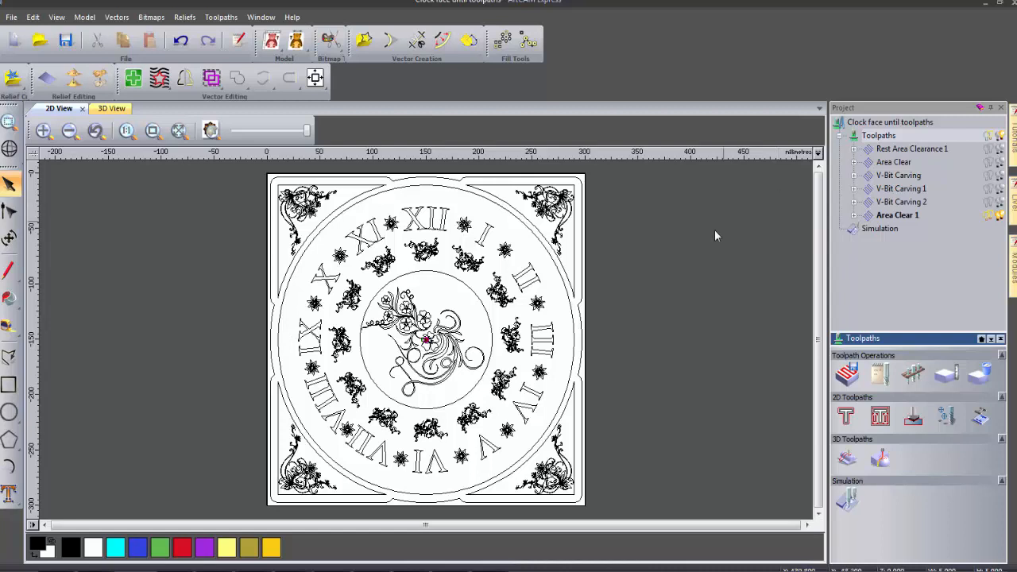
Calculate an outside profile toolpath on the clock's outer border outline, 10 mm deep, using the End Mill 5 mm
left_click(585, 307)
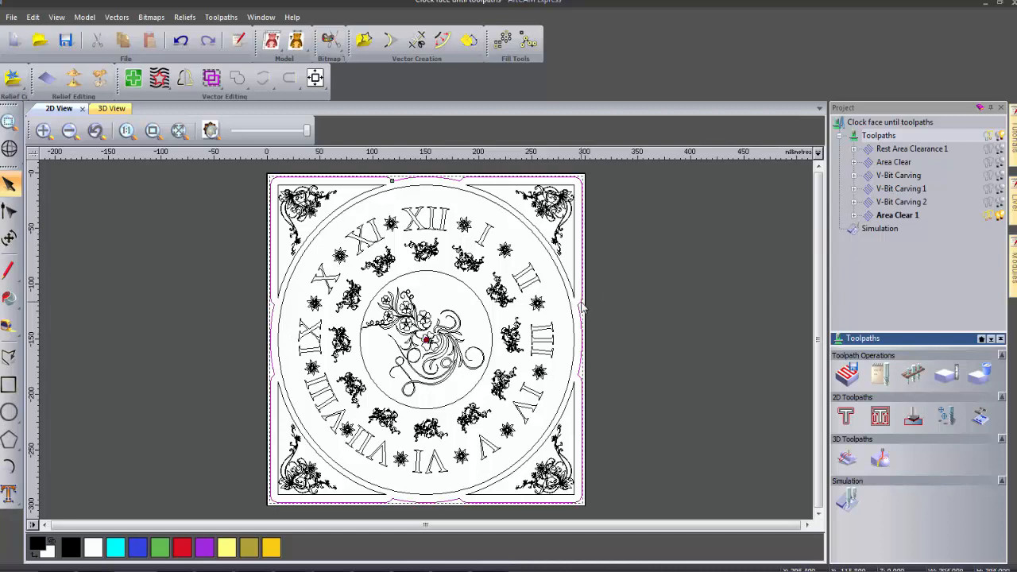
left_click(857, 420)
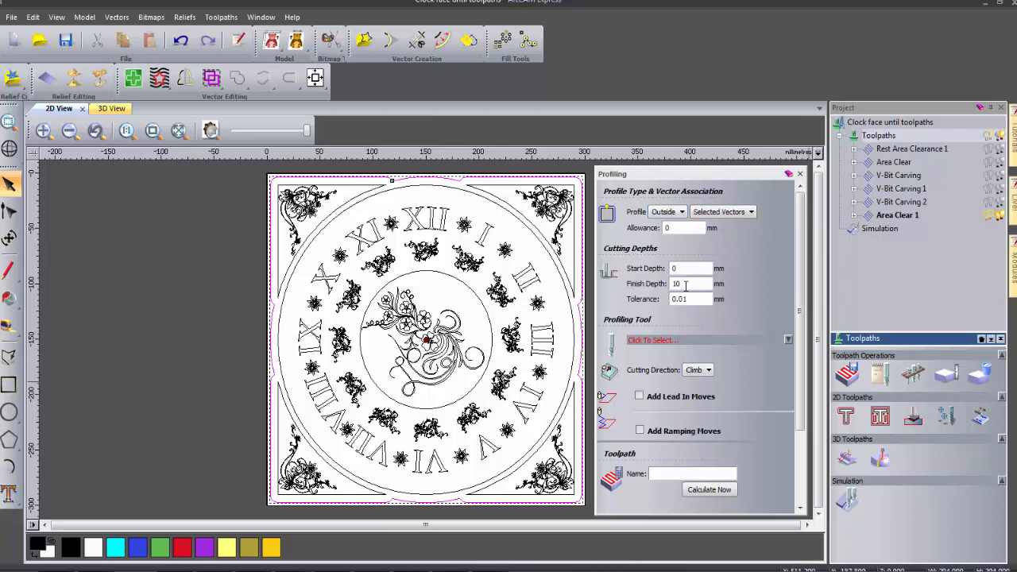
scroll(733, 300, "down", 3)
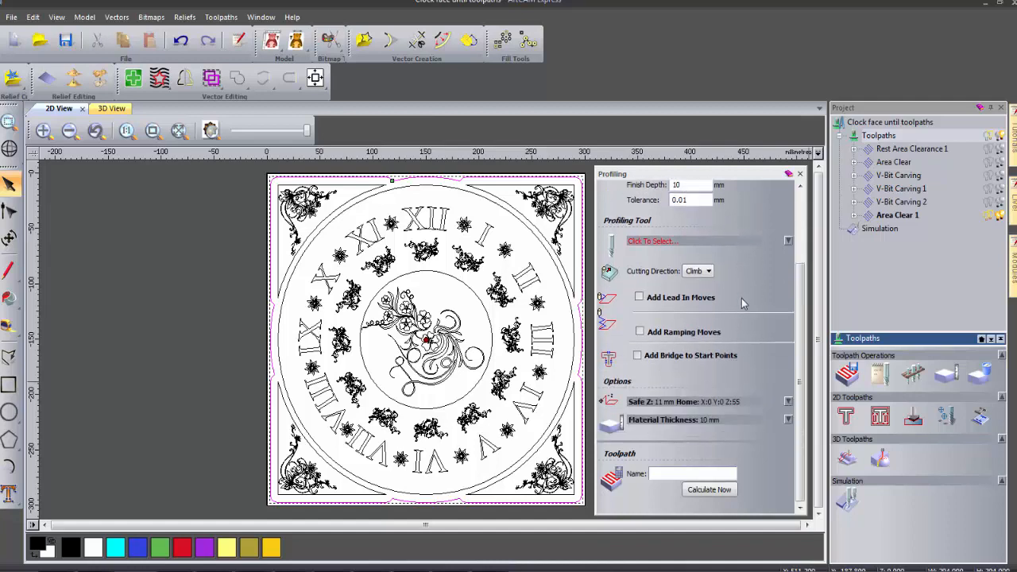
left_click(632, 241)
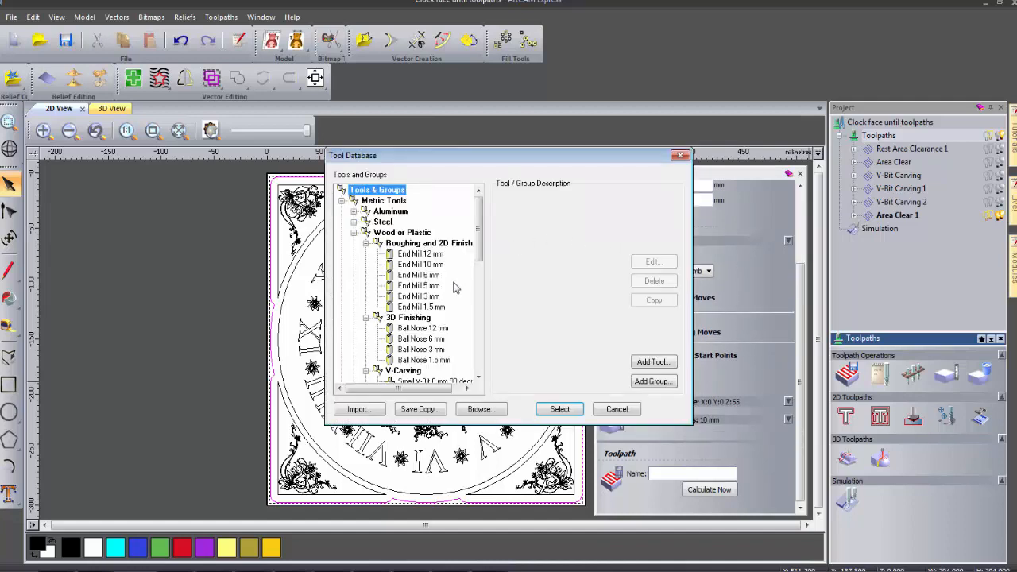
left_click(423, 286)
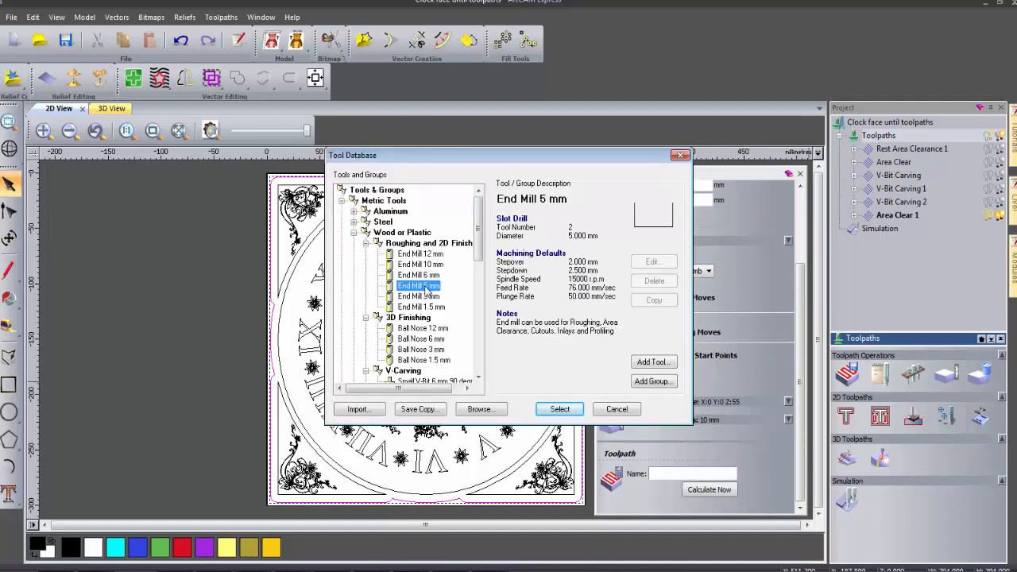
left_click(560, 409)
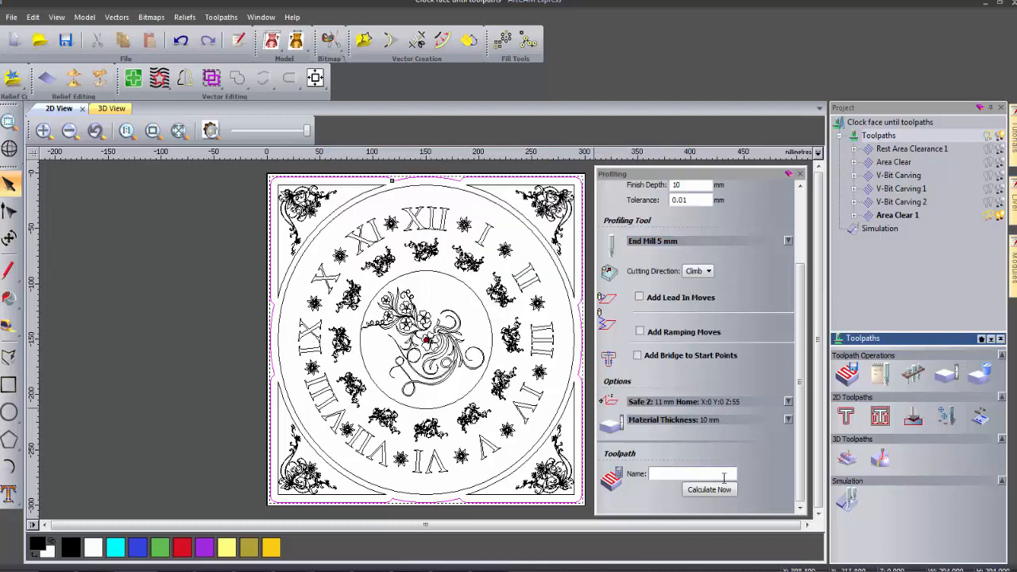
left_click(710, 490)
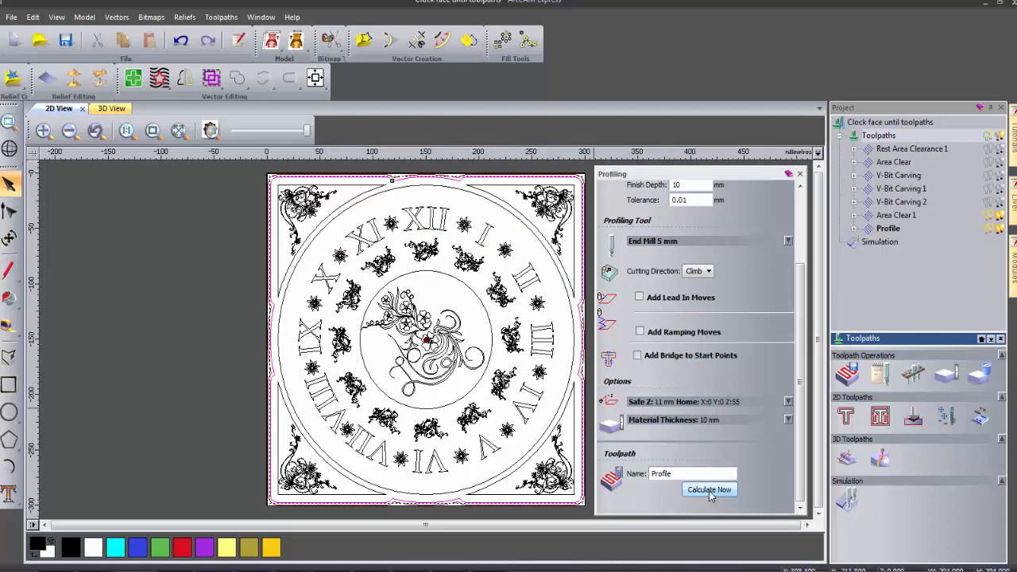
left_click(799, 174)
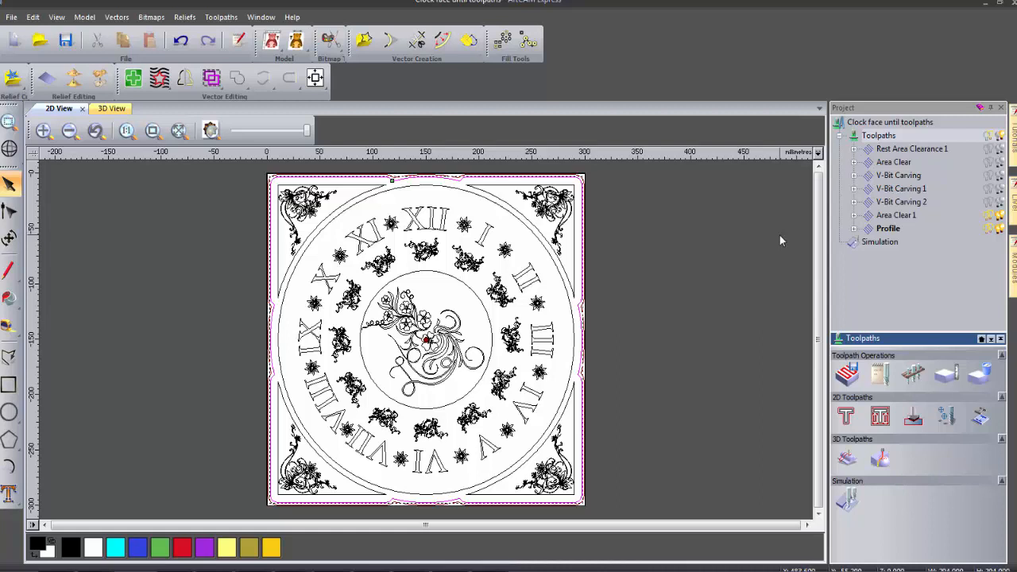
Delete the previous simulation and simulate all toolpaths, showing the whole clock face in the isometric 3D view
right_click(882, 243)
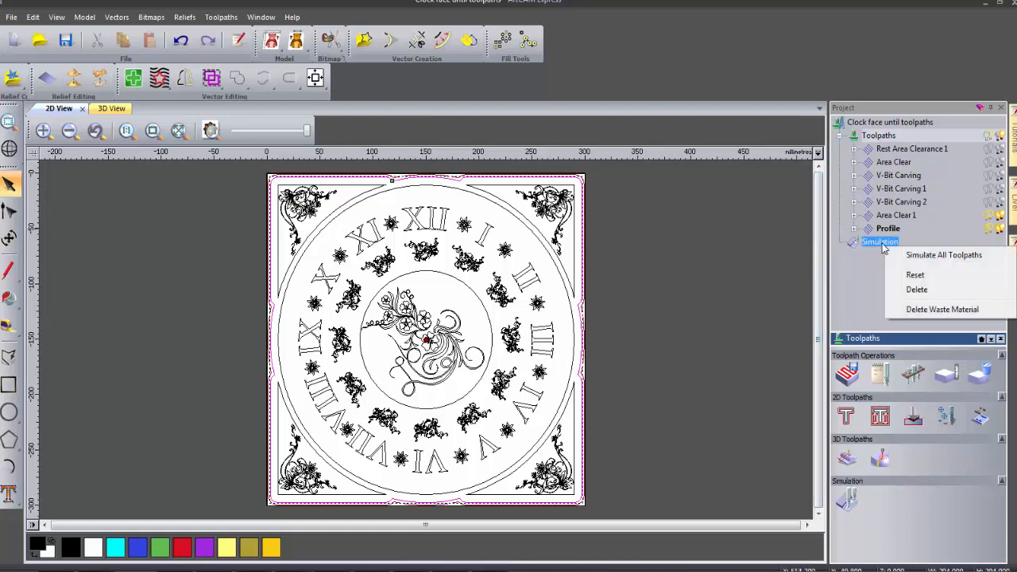
left_click(913, 292)
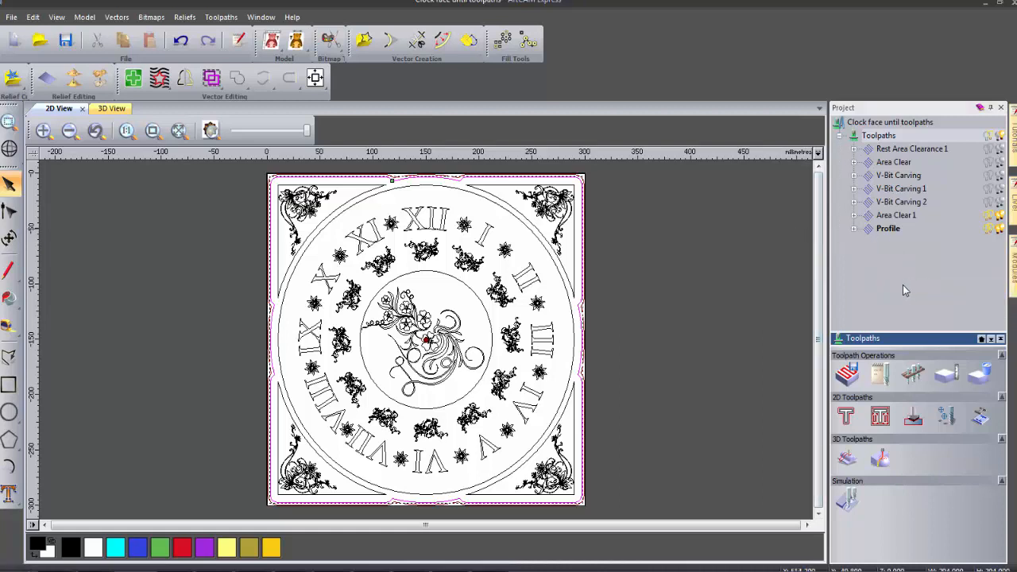
left_click(845, 506)
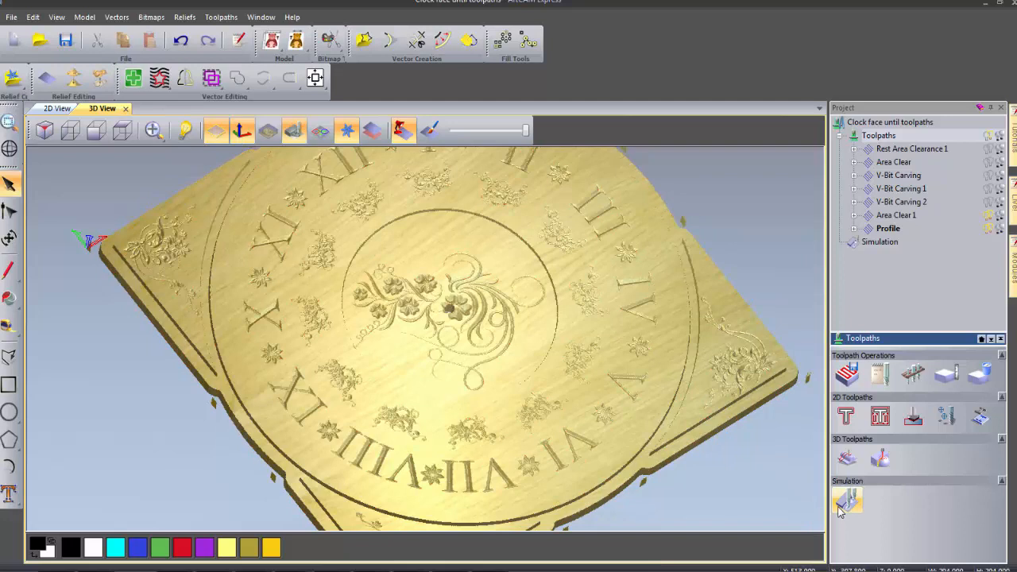
left_click(46, 131)
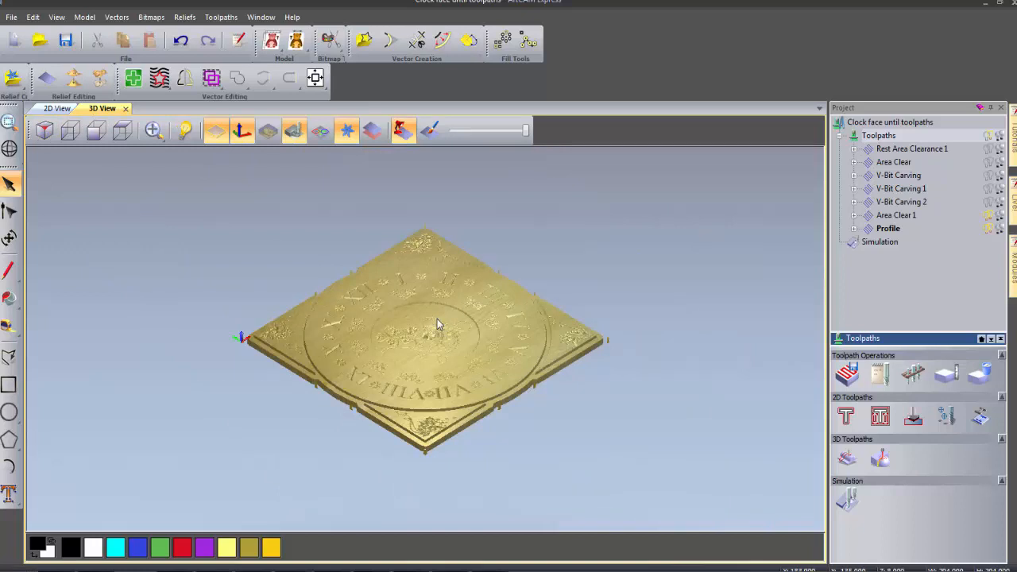
Delete the leftover waste material around the edges of the simulated clock face
right_click(877, 243)
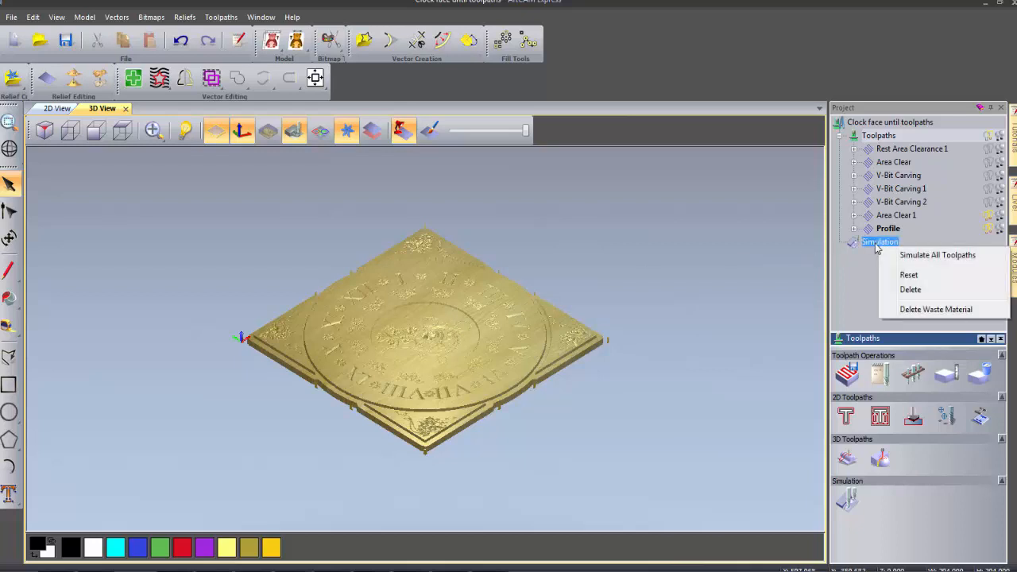
left_click(908, 310)
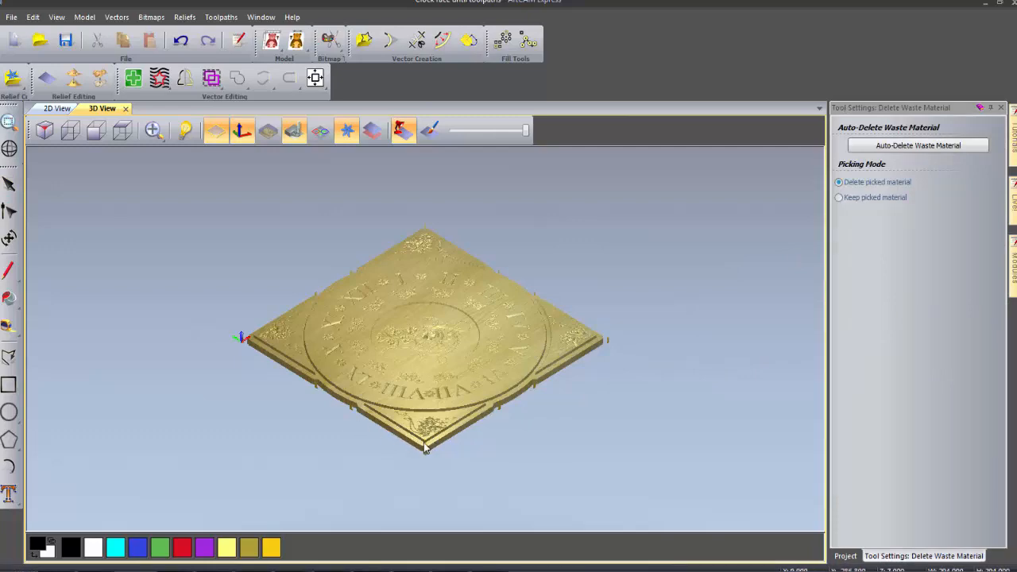
scroll(423, 451, "up", 5)
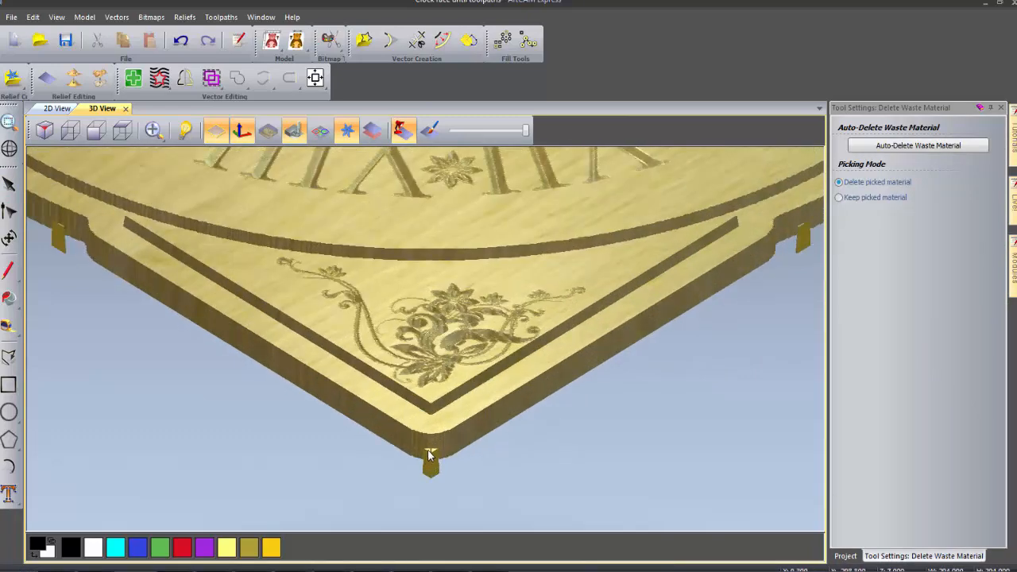
left_click(427, 457)
left_click(45, 130)
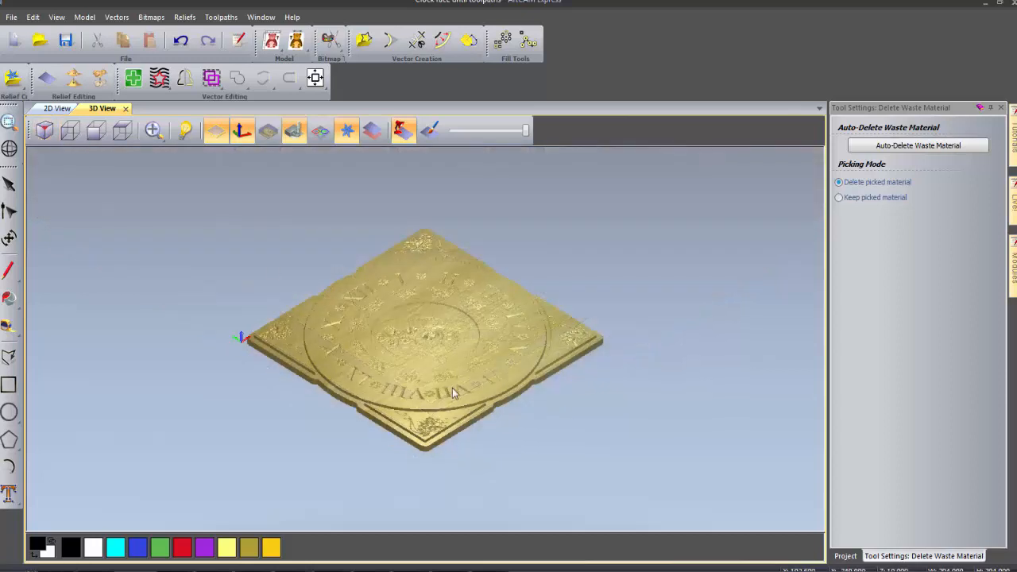
left_click(1001, 108)
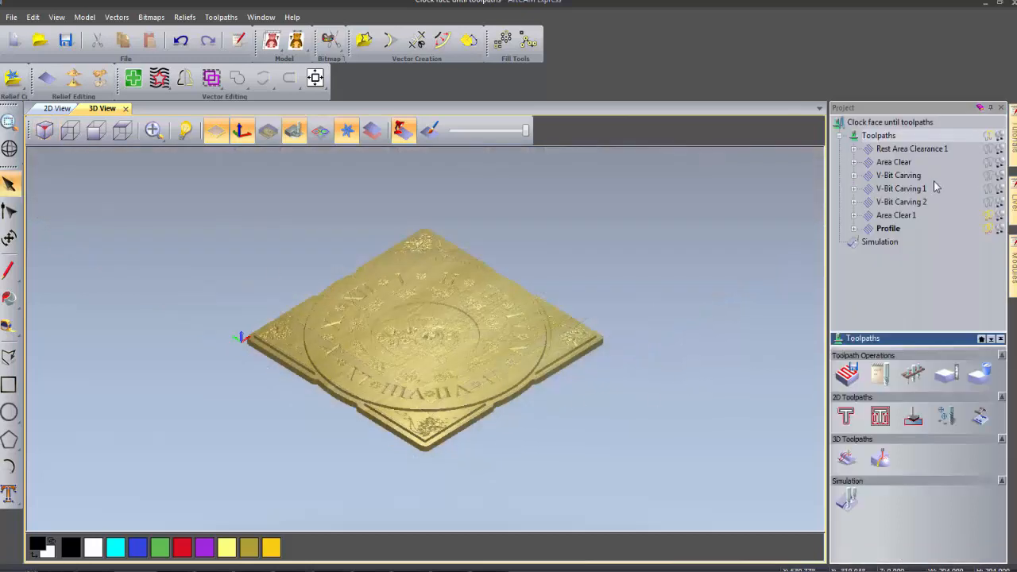
Try rendering the simulated clock face in the Mahogany (V) material
left_click(897, 244)
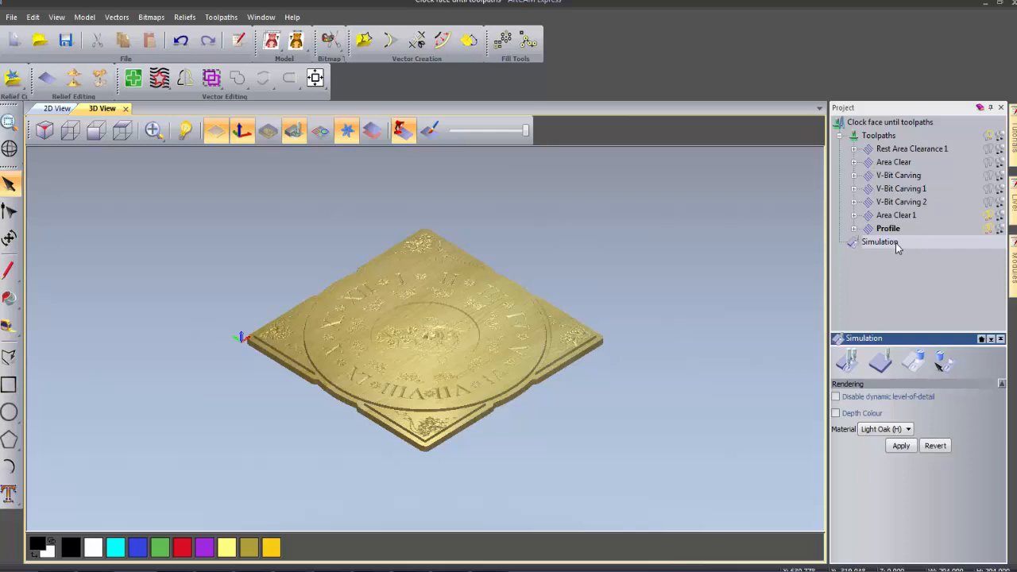
left_click(890, 430)
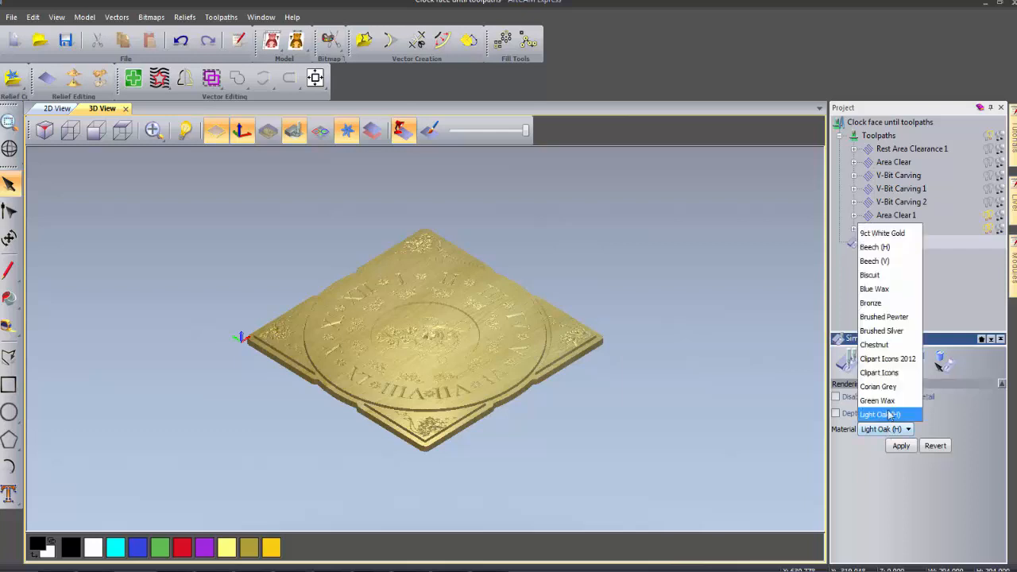
scroll(890, 381, "down", 2)
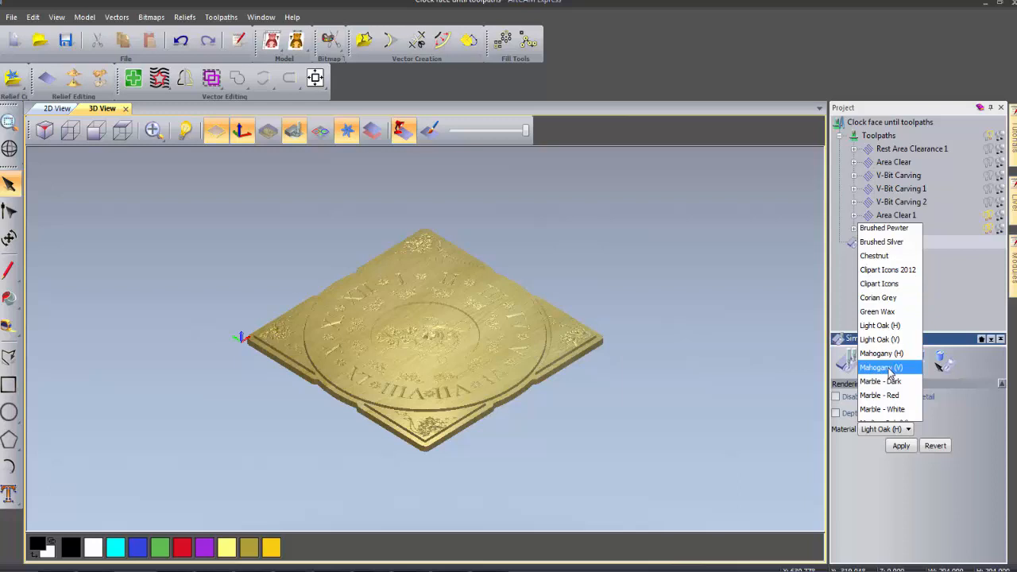
left_click(890, 369)
left_click(901, 446)
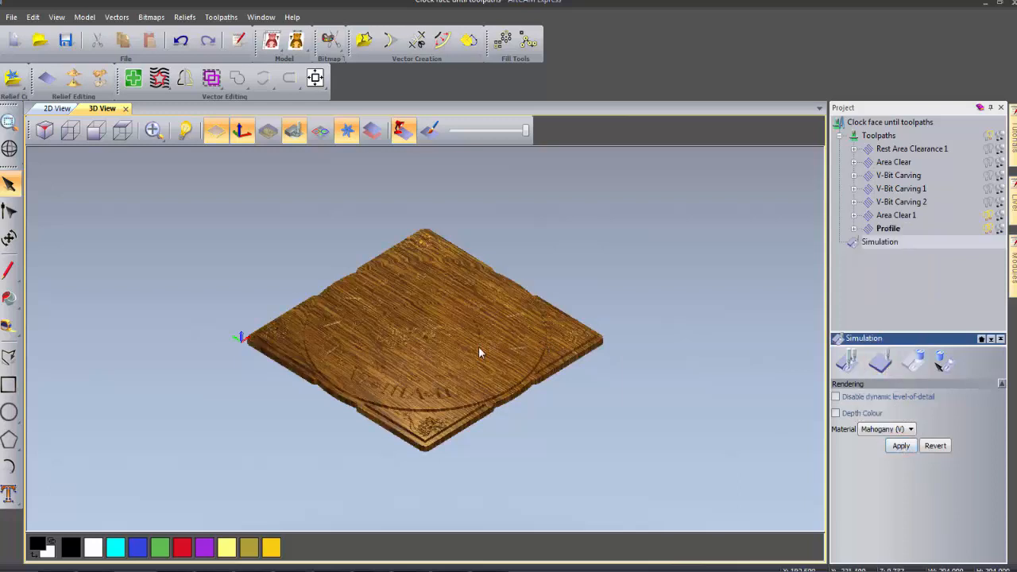
scroll(404, 345, "up", 5)
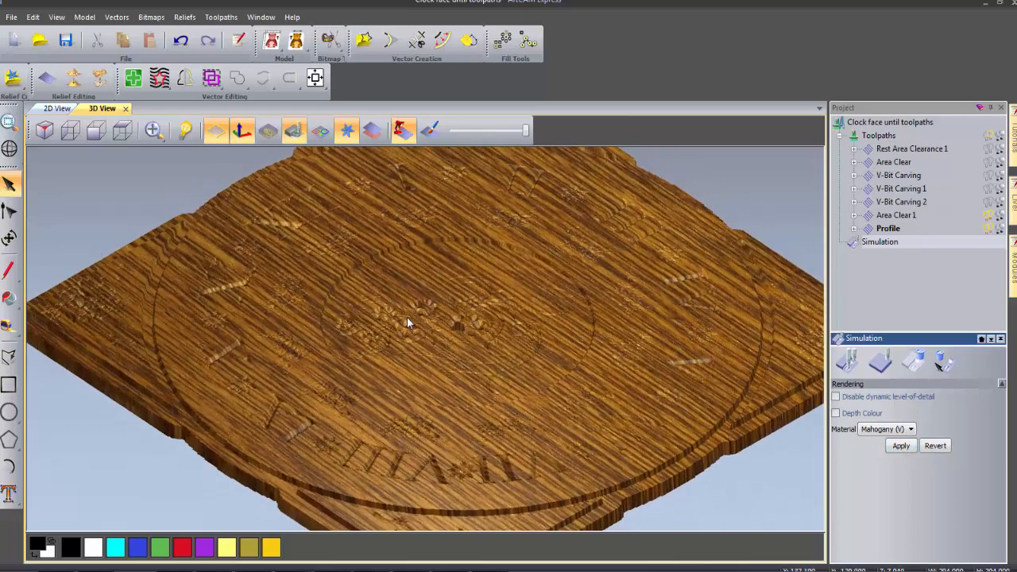
Apply the Light Oak (H) material to the simulated clock face
left_click(892, 429)
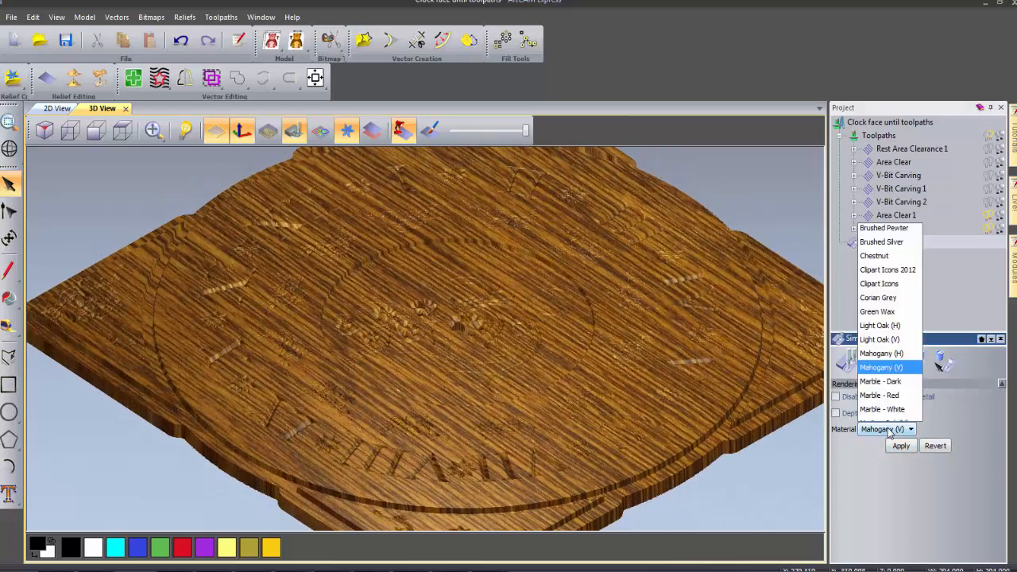
left_click(884, 317)
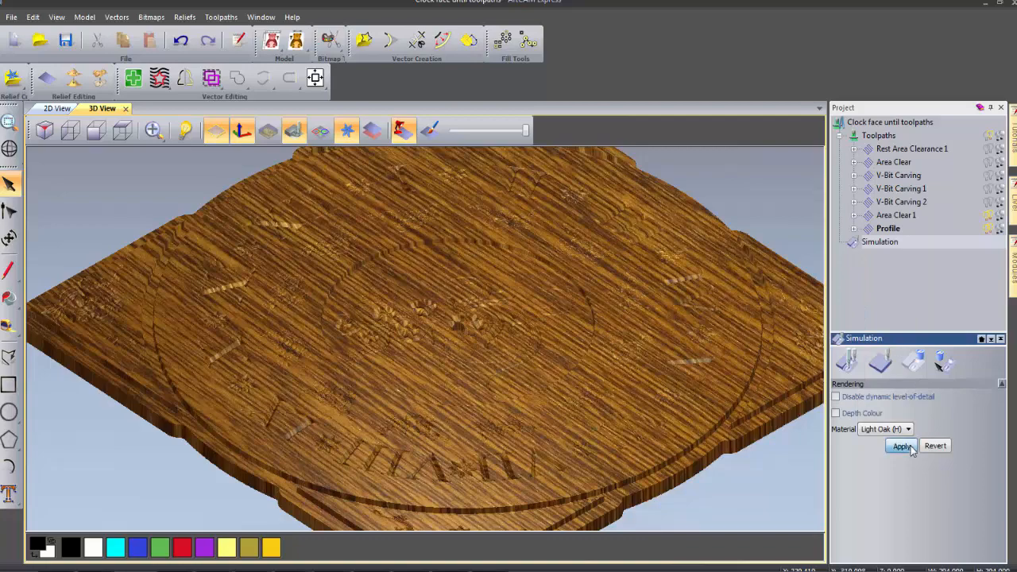
left_click(910, 447)
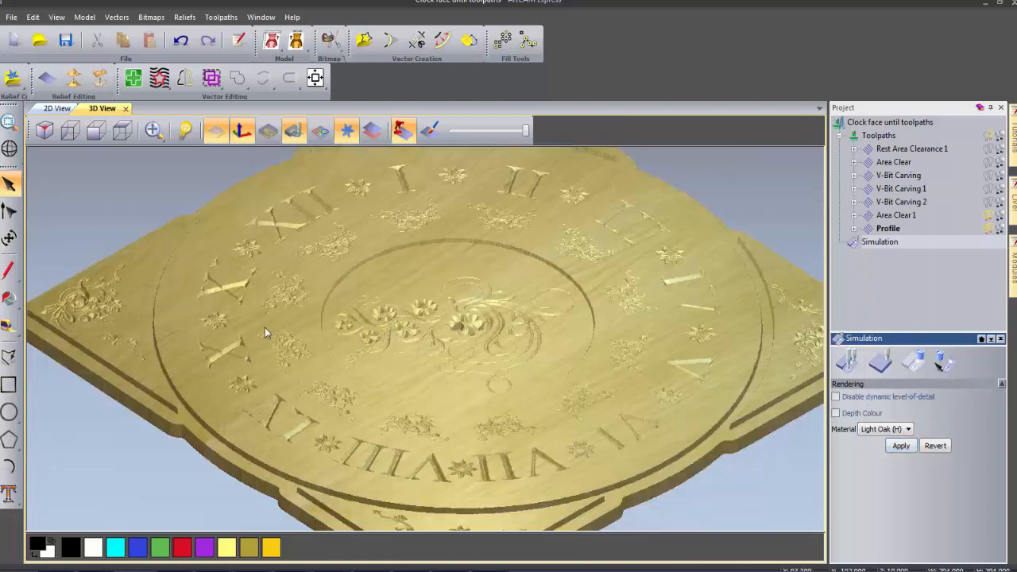
left_click_drag(188, 350, 582, 411)
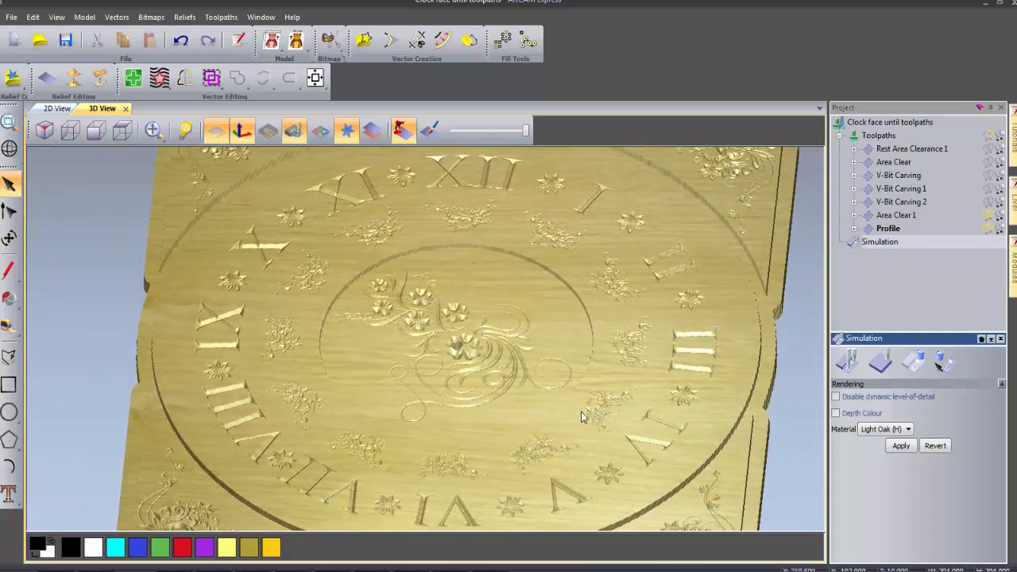